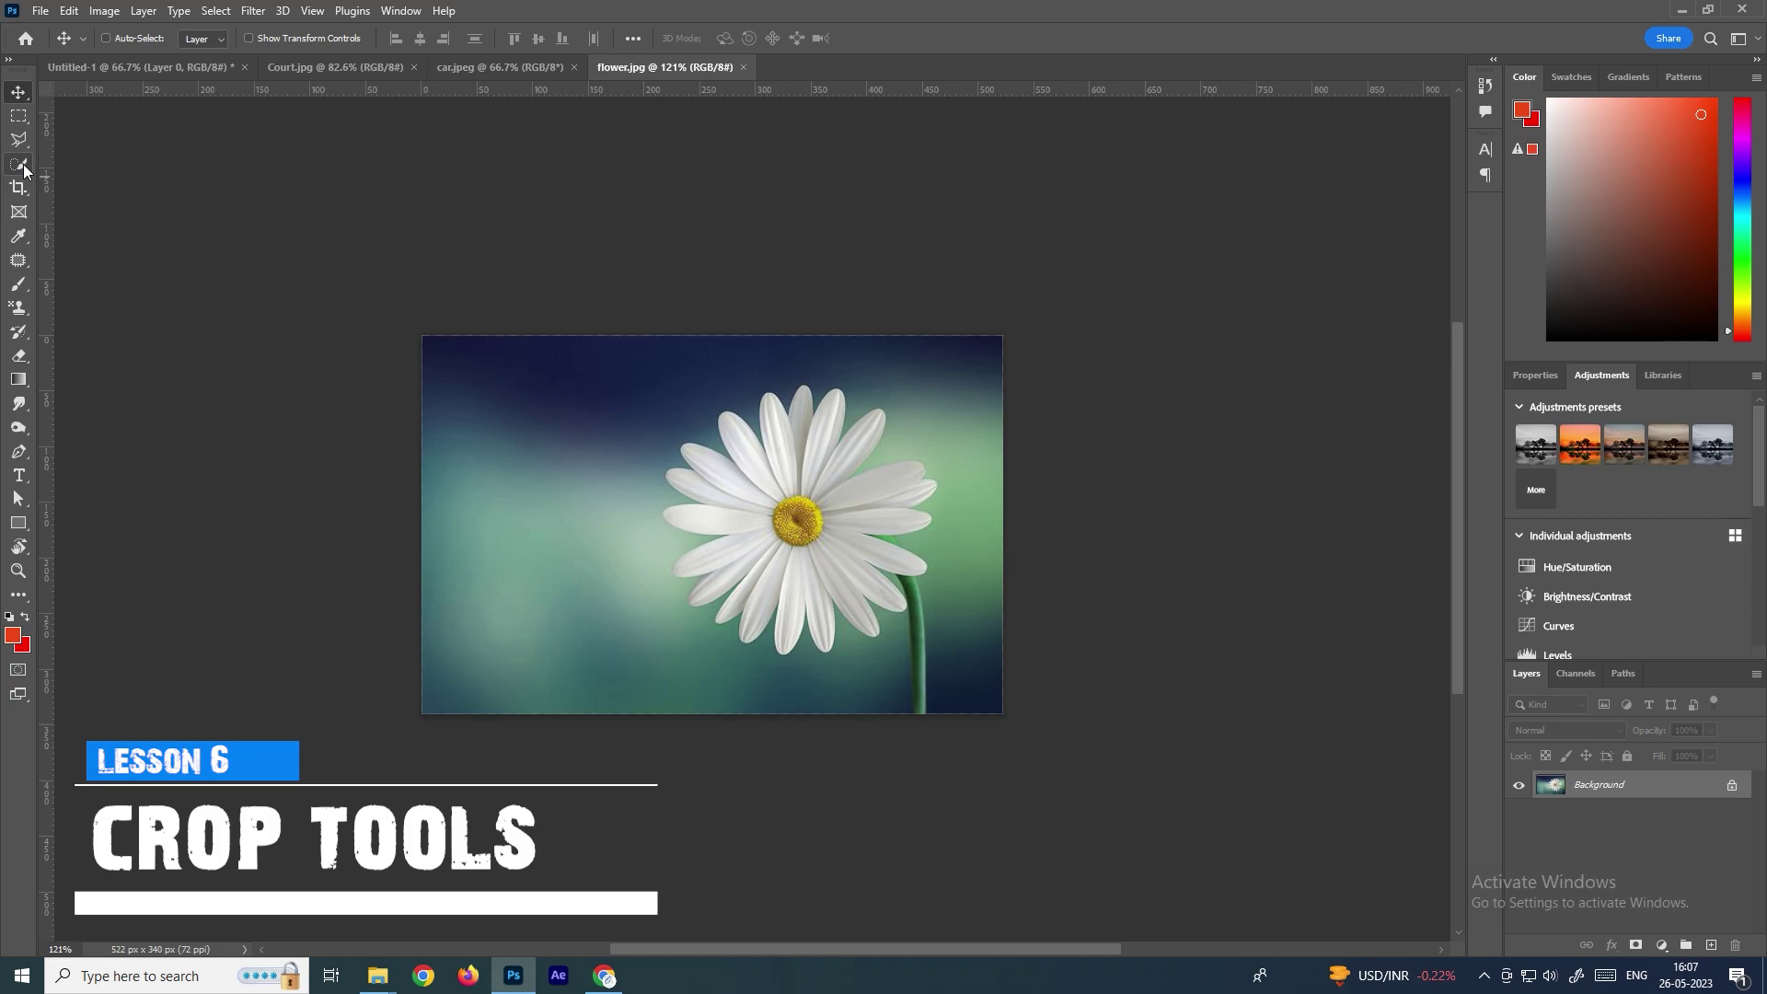
Step: Crop the flower image to about 344 × 320 px by pulling in its left and bottom edges with the Crop tool, and undo the crop
click(18, 187)
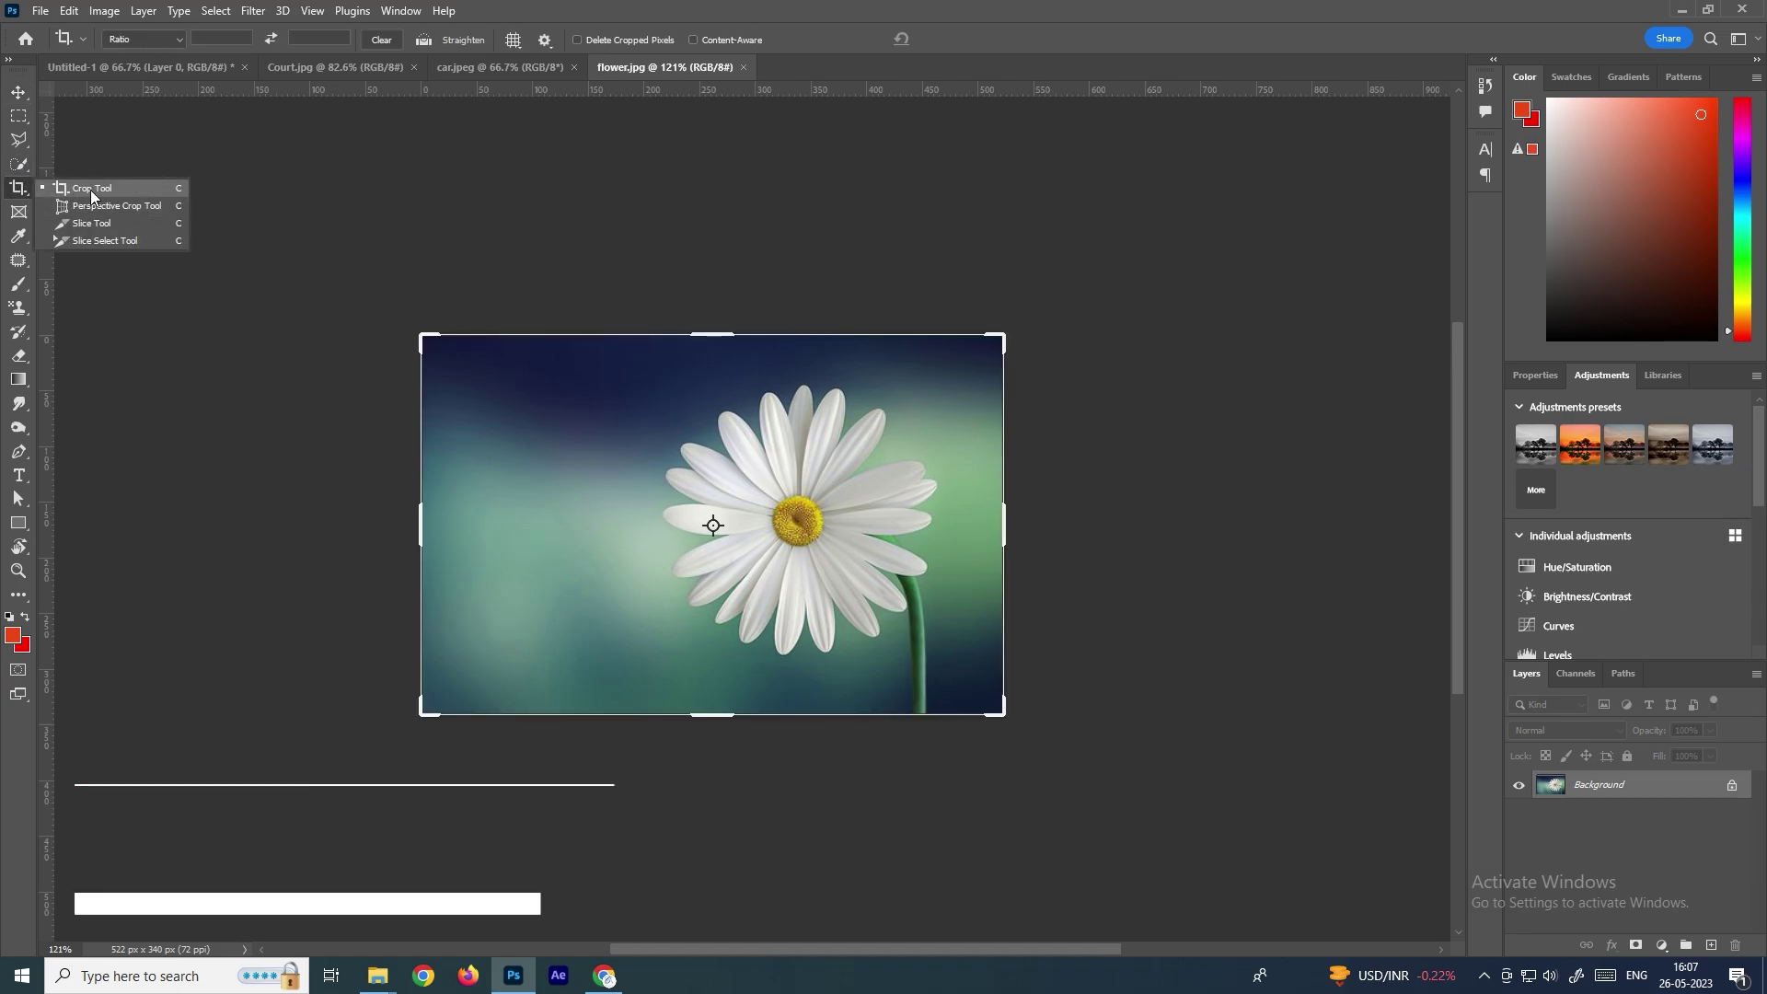
click(95, 191)
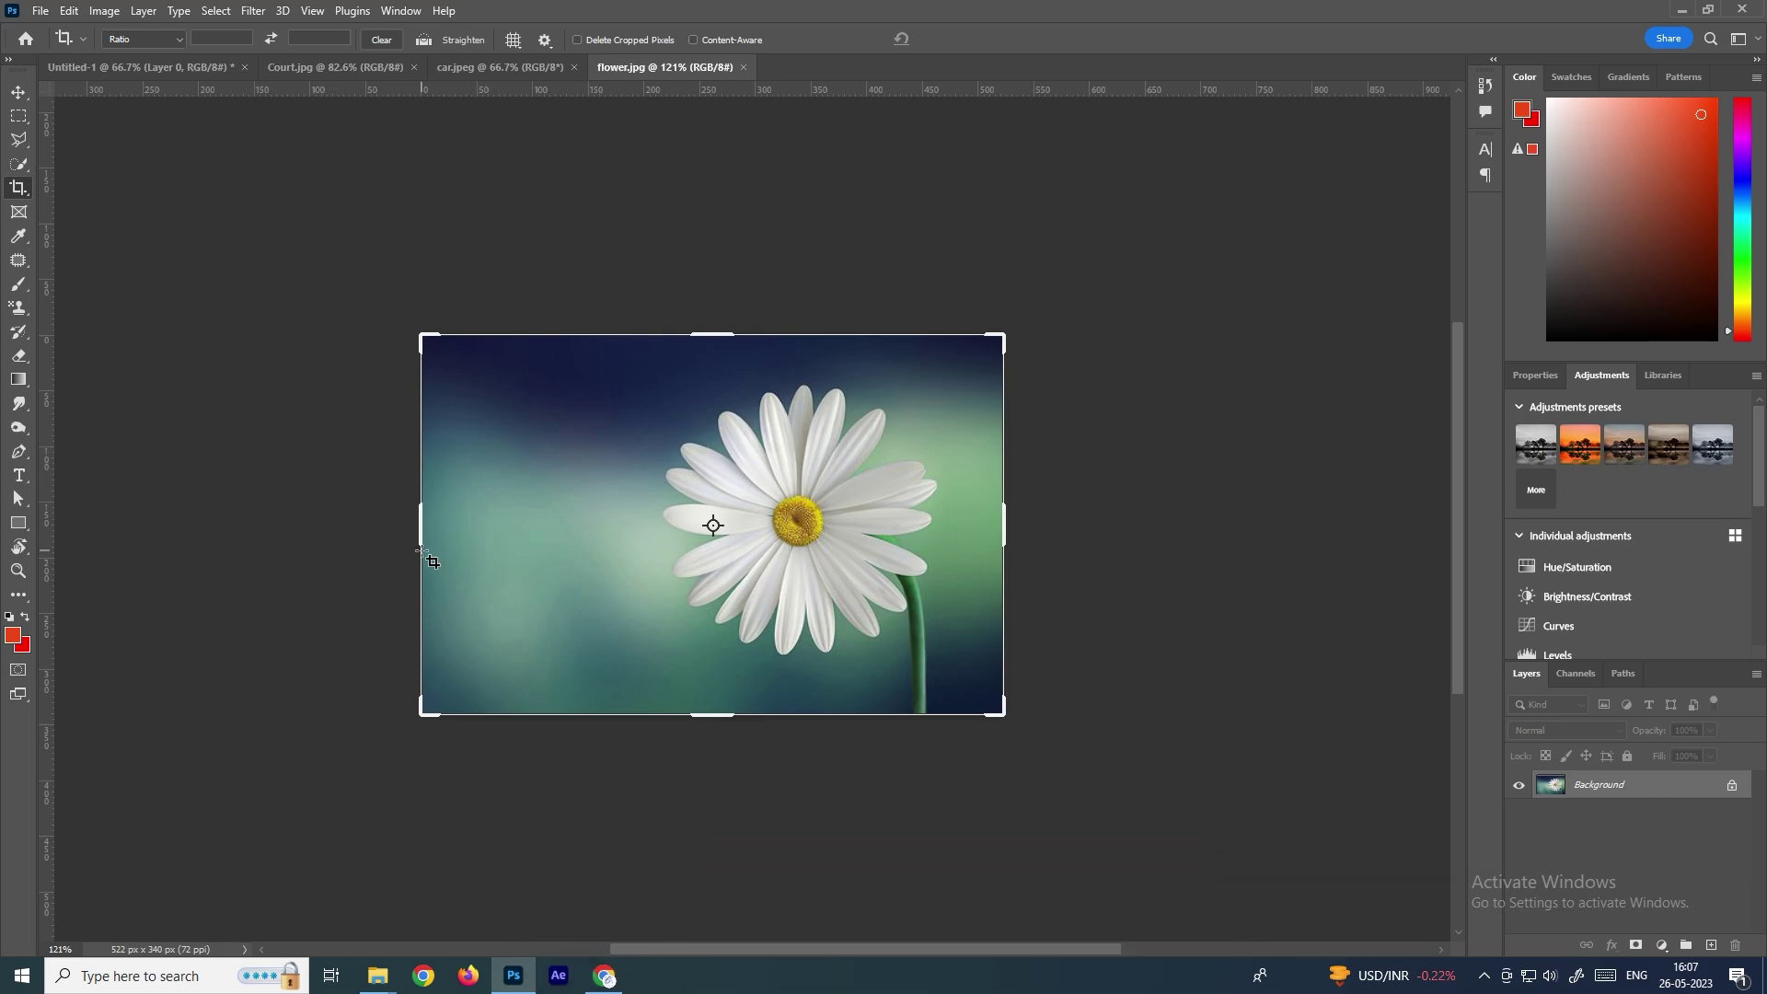
drag(421, 522, 517, 527)
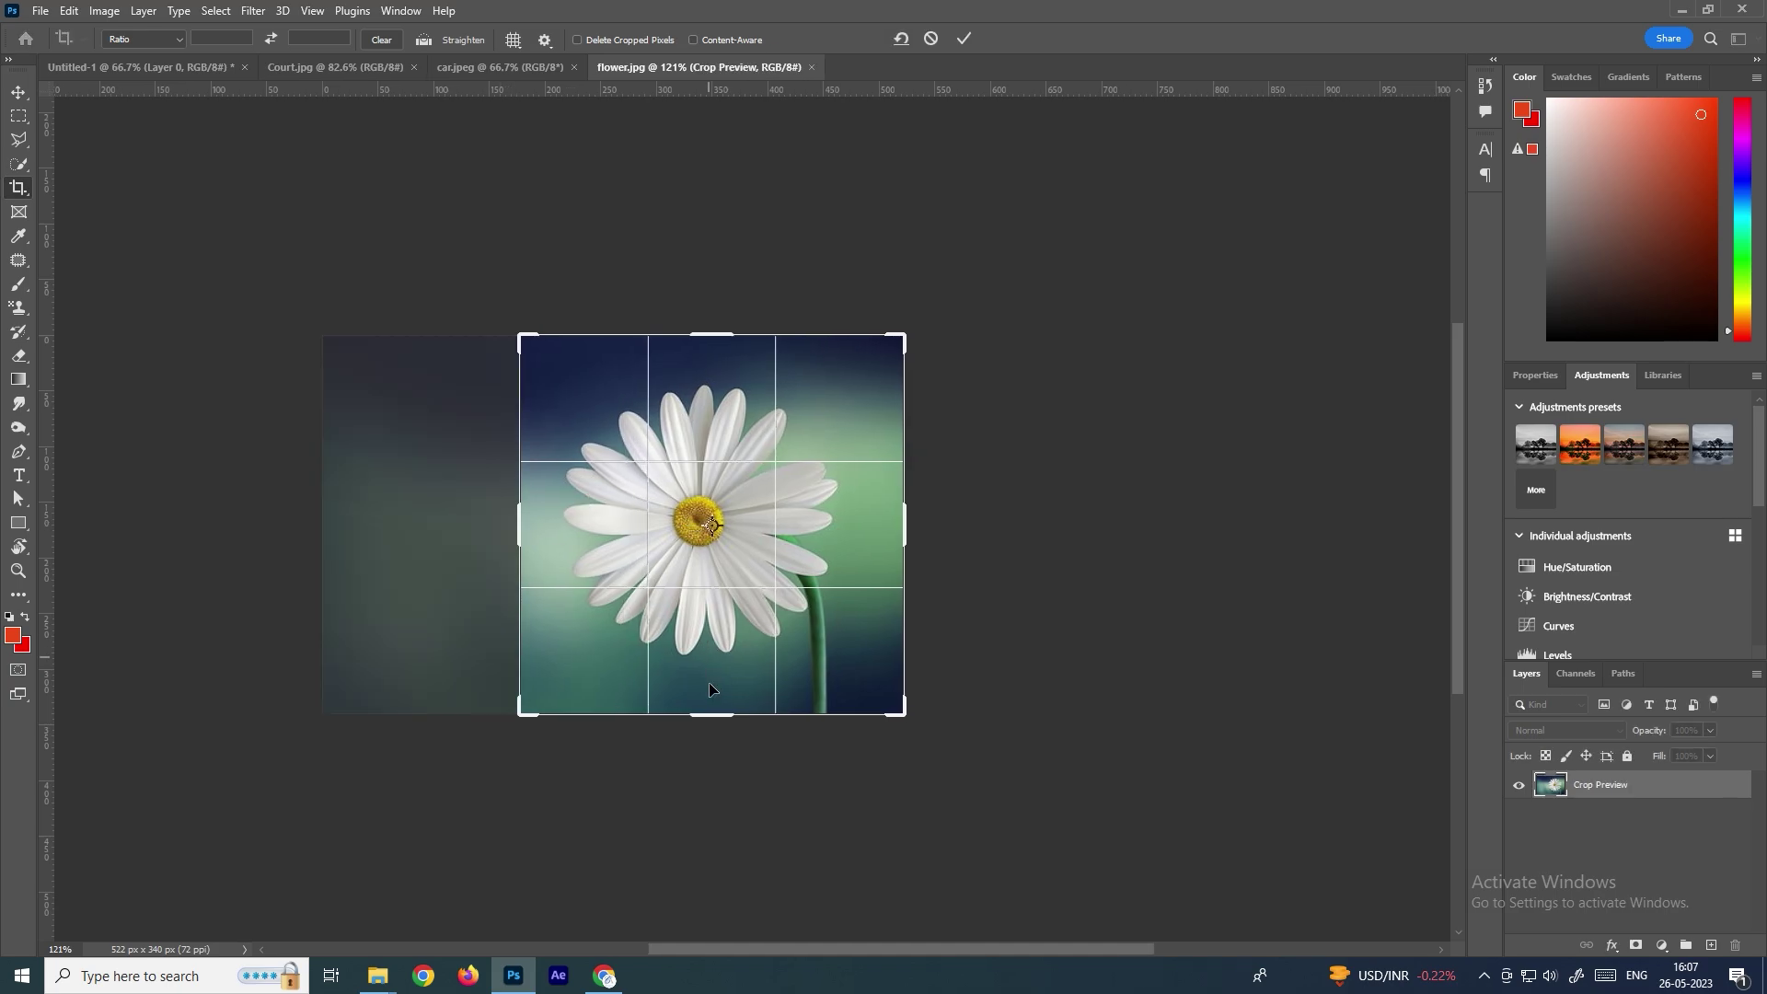
drag(723, 719, 724, 700)
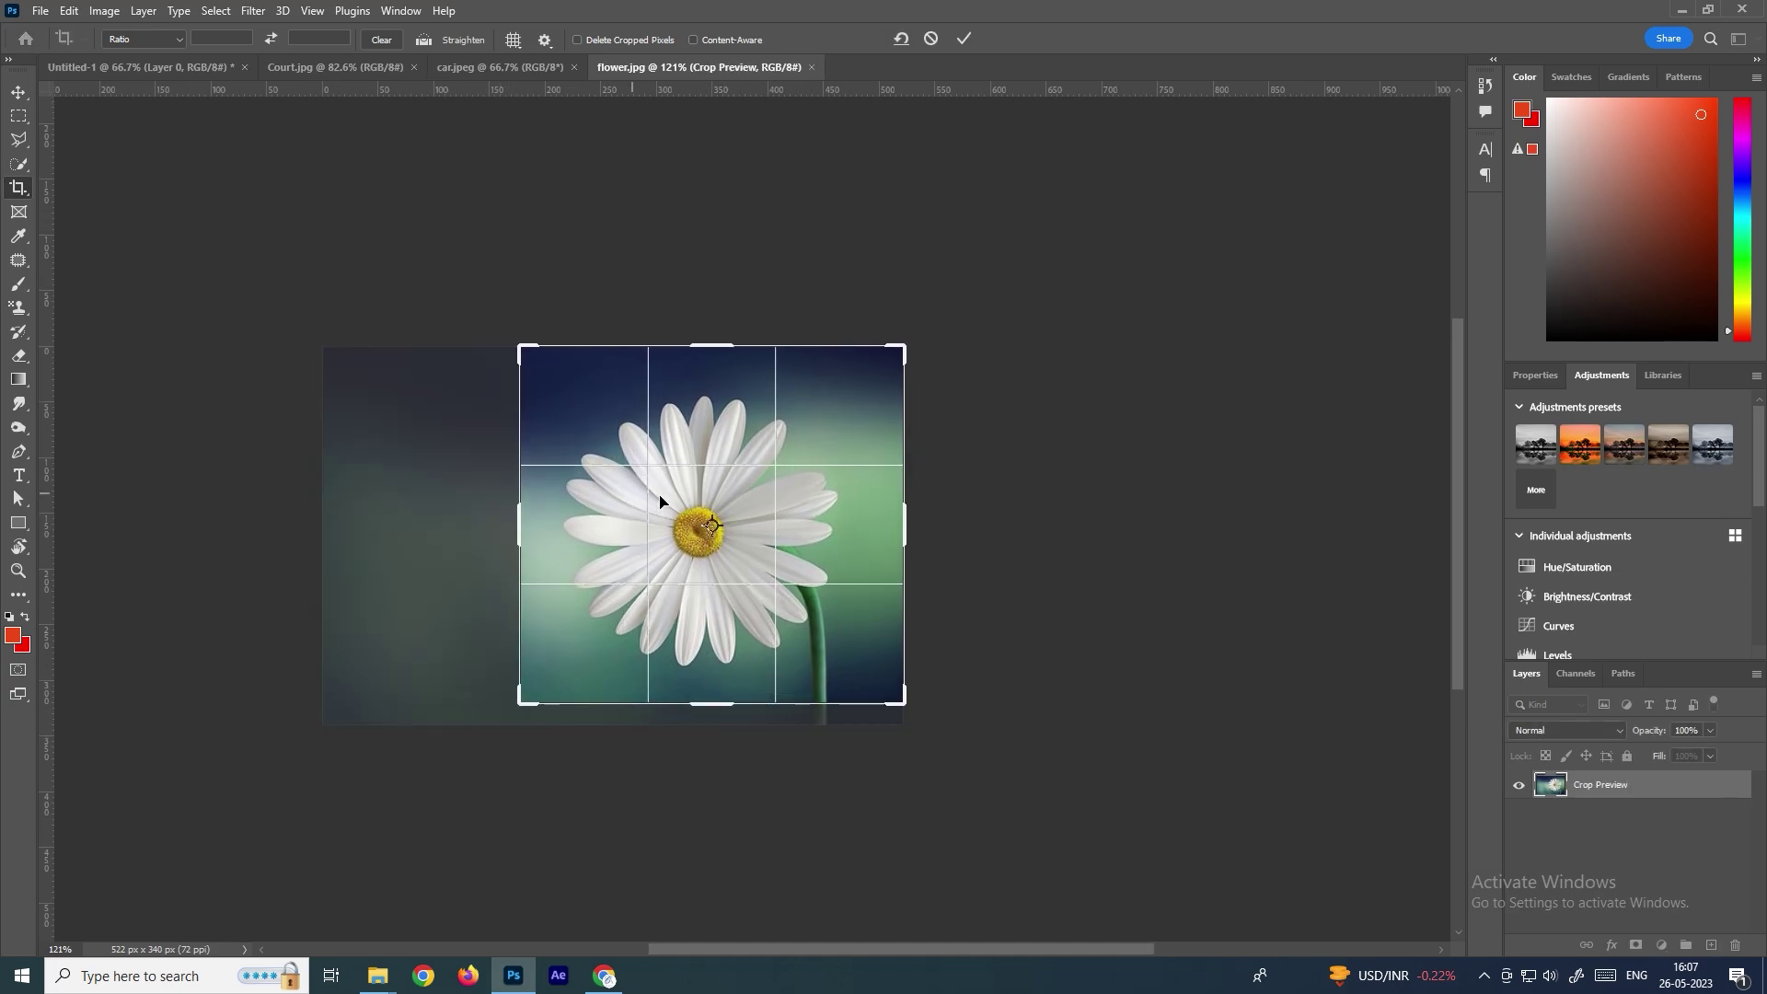
key(Return)
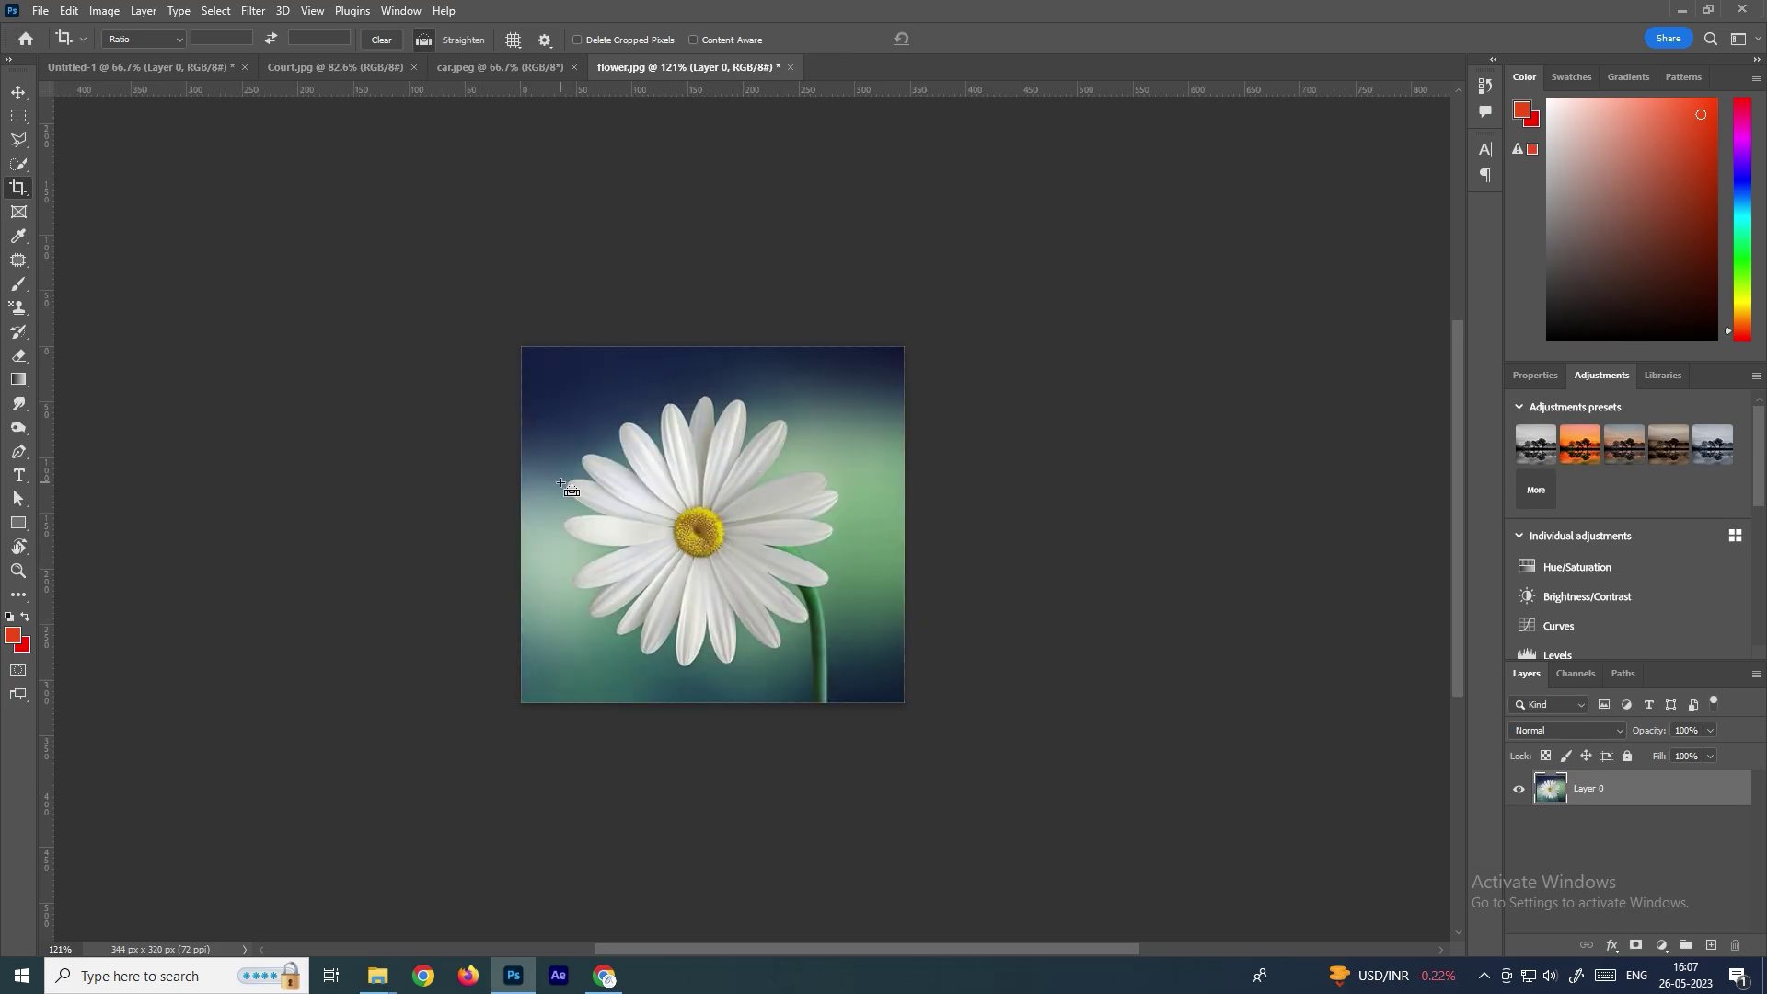
key(ctrl+z)
Step: Crop the image to a freehand frame of about 290 × 272 px around the daisy, and undo the crop
drag(735, 381, 1060, 697)
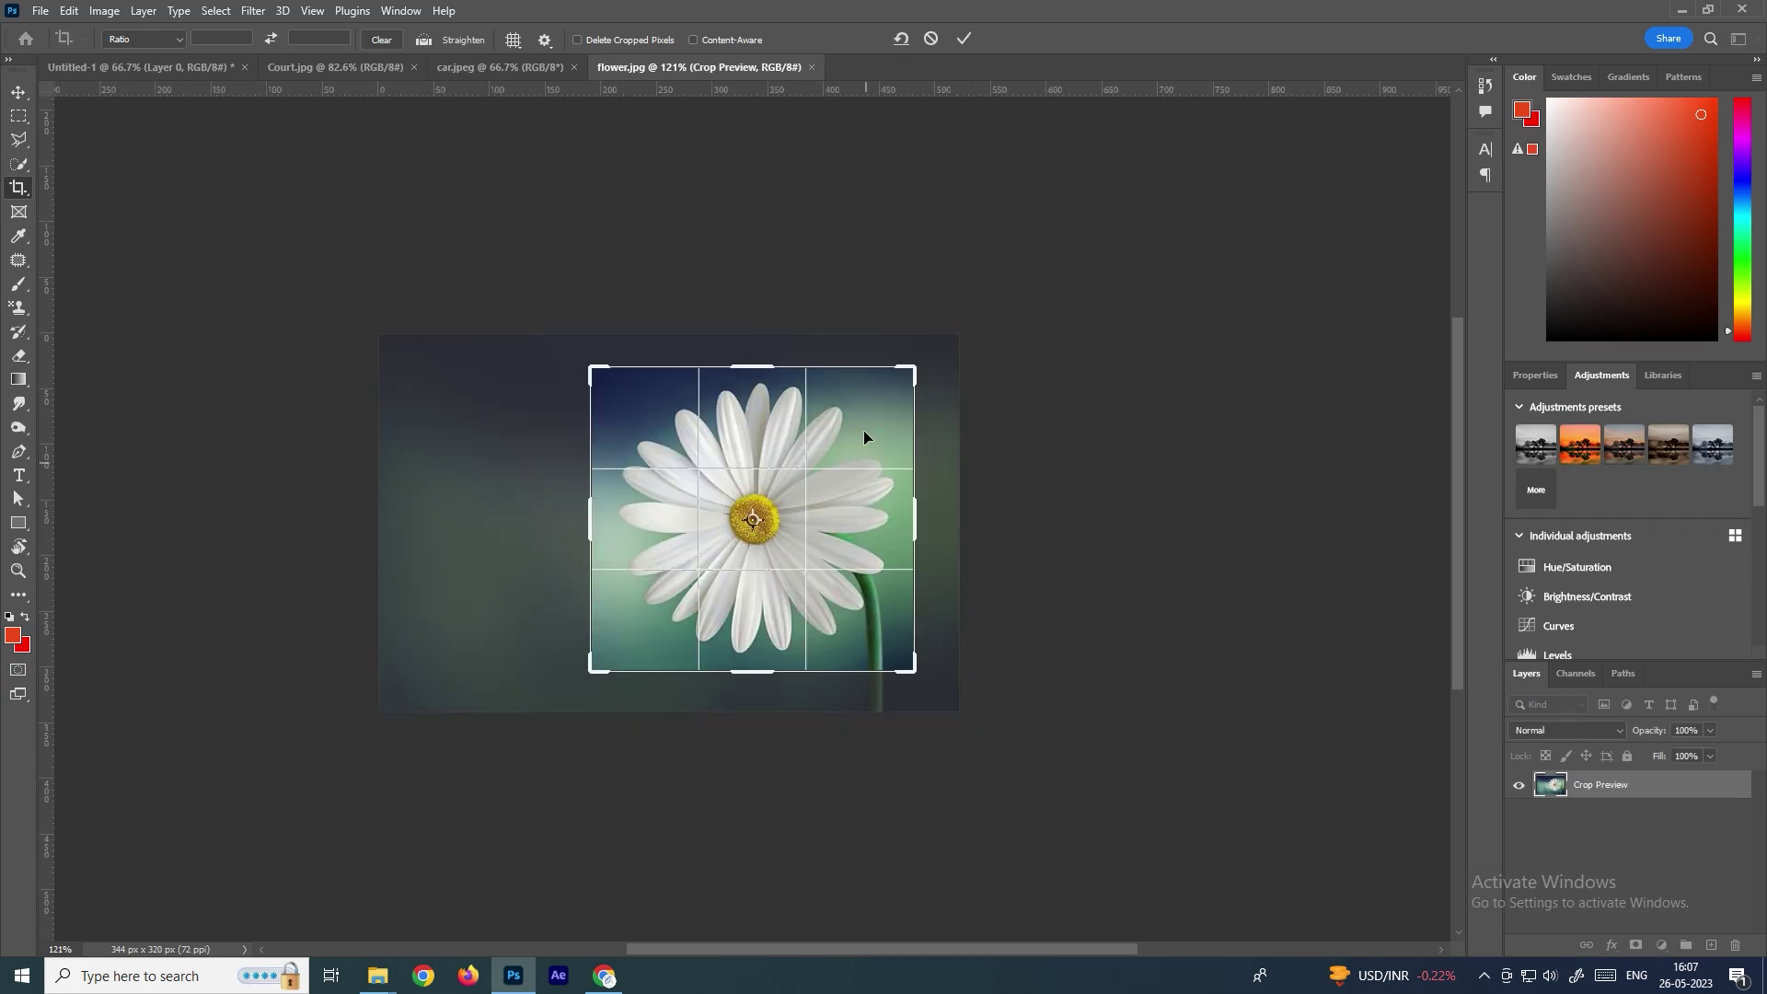
key(Return)
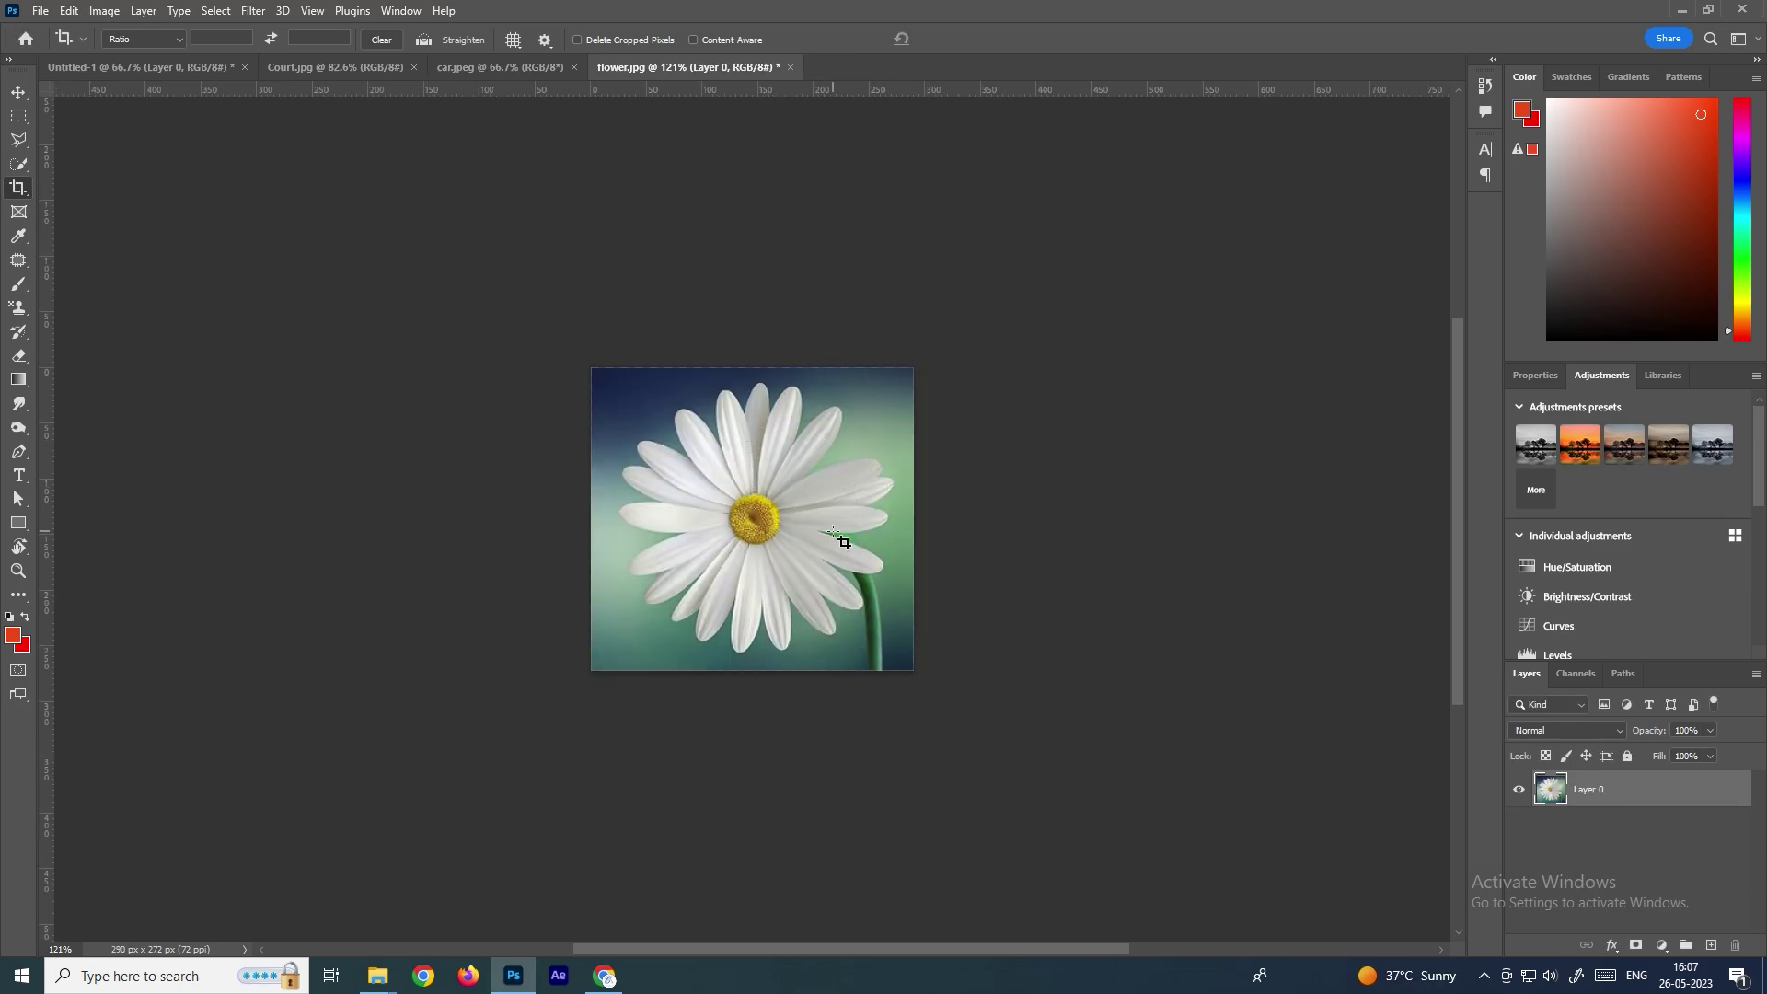
key(ctrl+z)
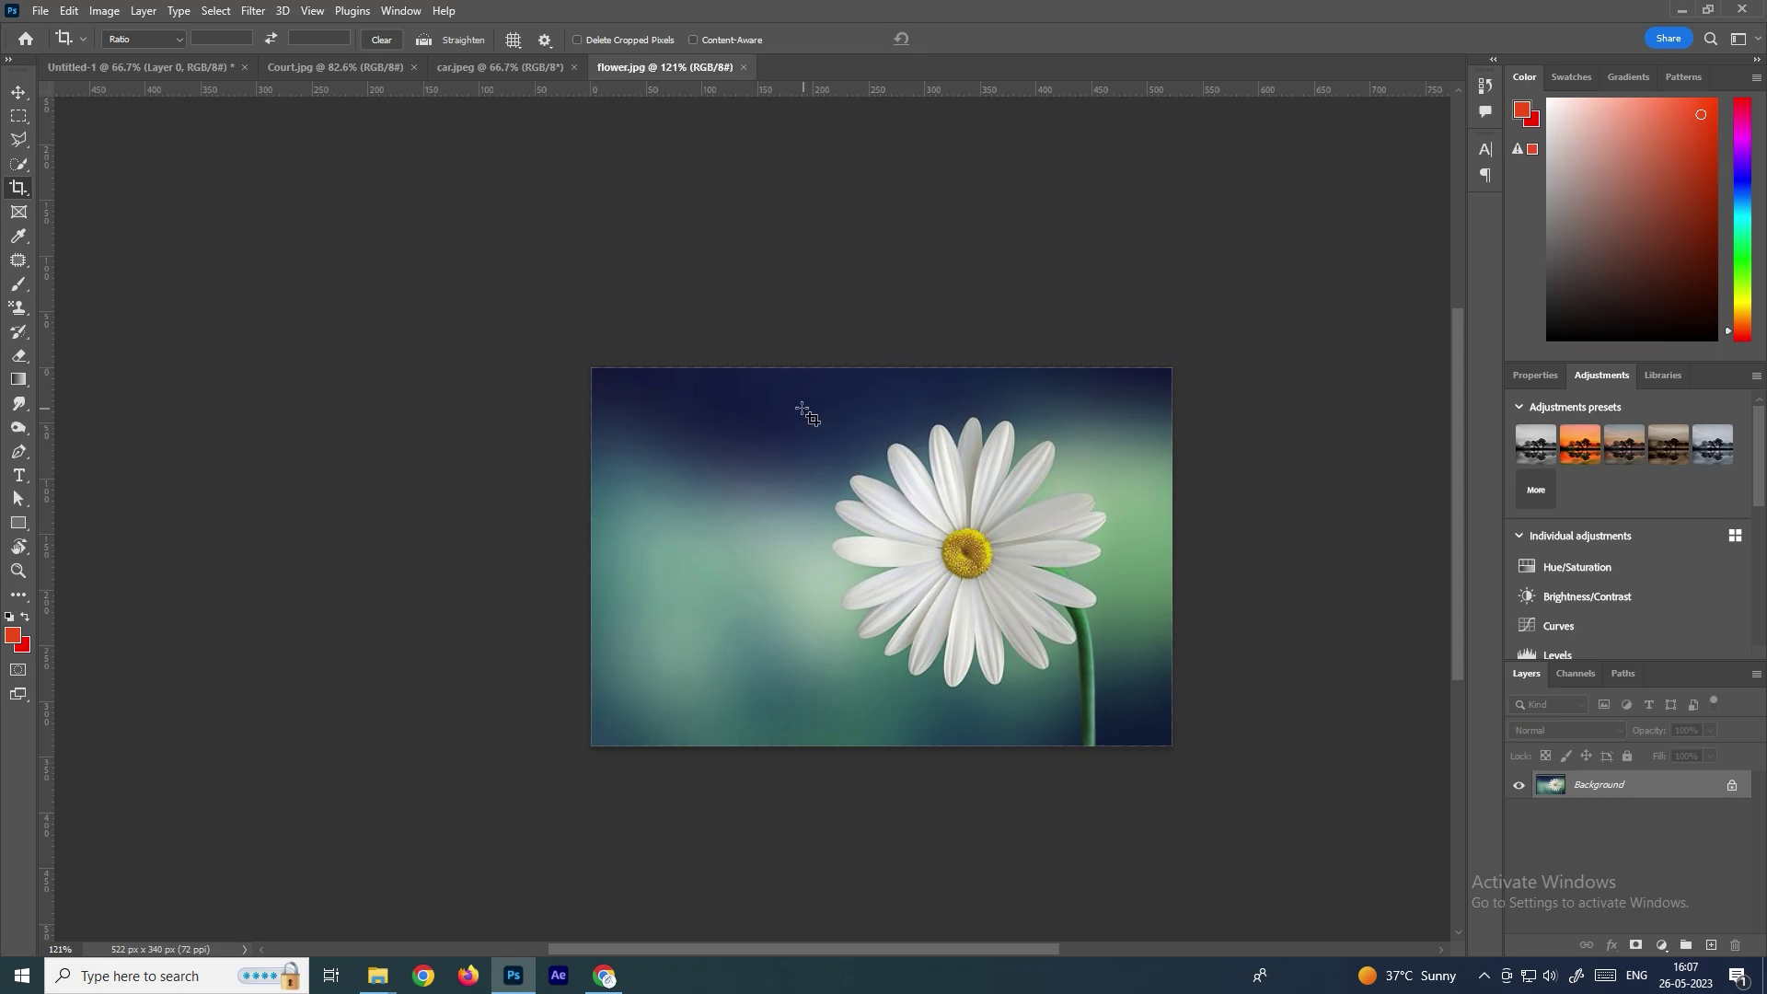
Step: Crop around the daisy to about 315 × 282 px without deleting cropped pixels, and shift the layer down and to the right within the canvas
drag(791, 397, 1142, 710)
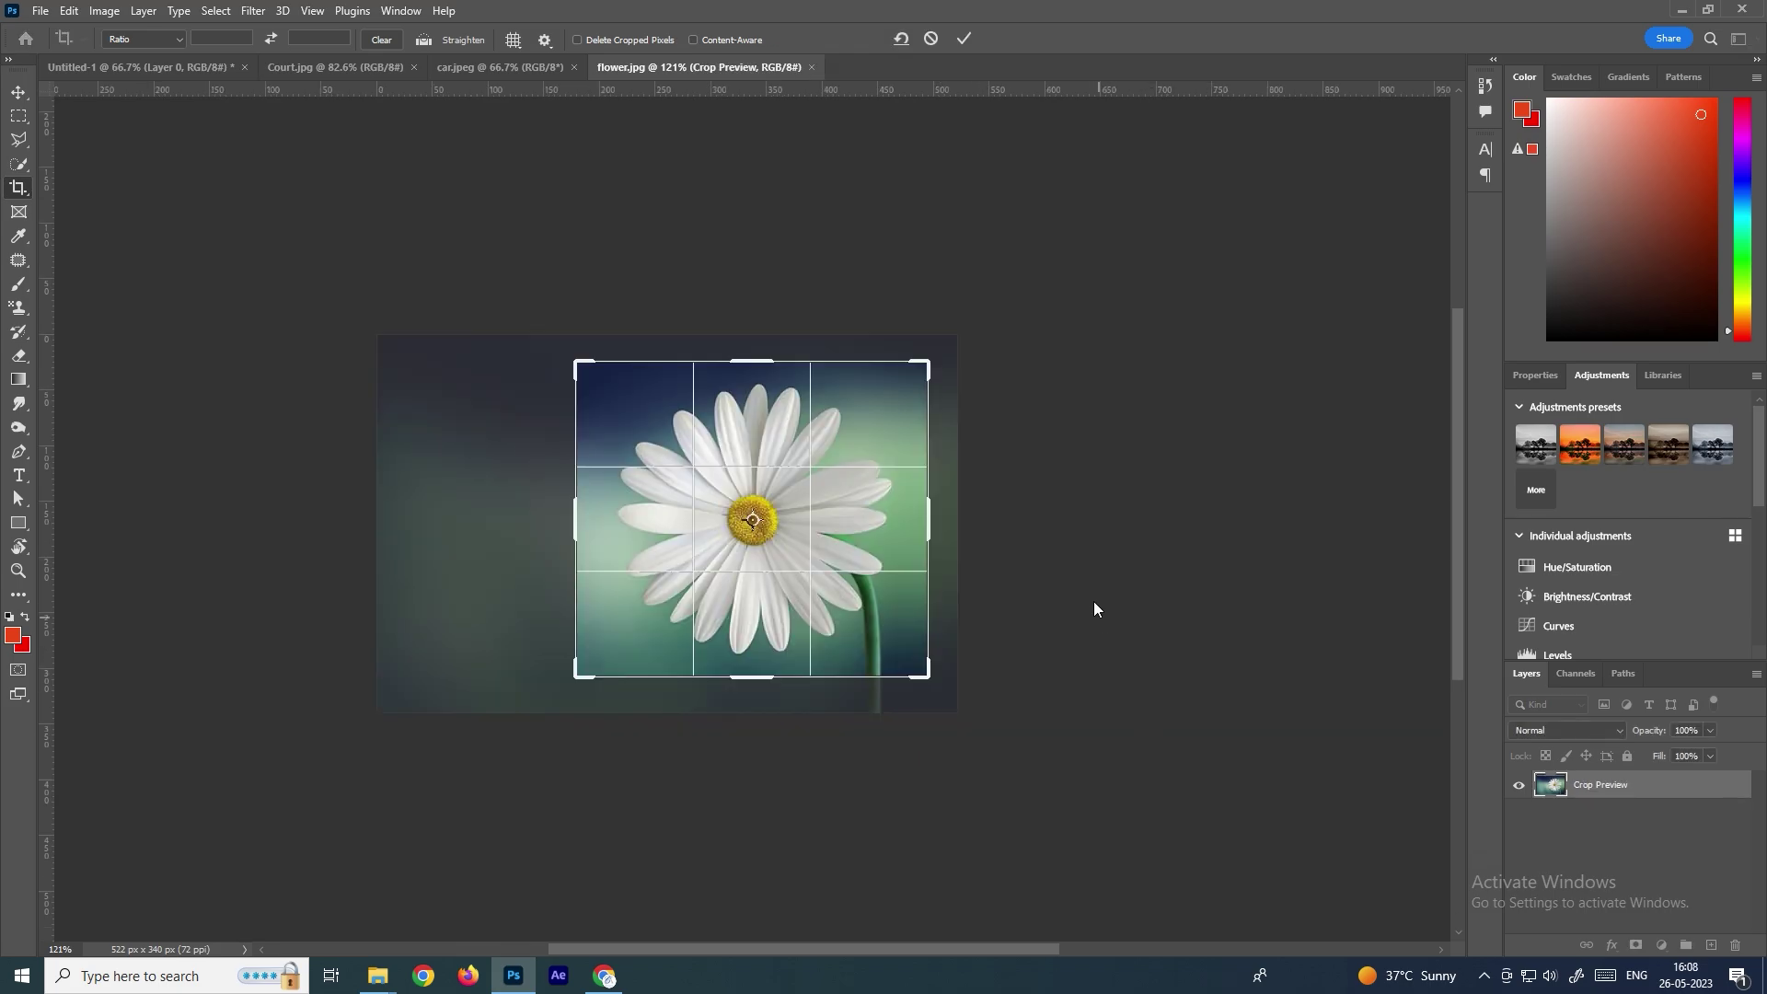
key(Return)
key(v)
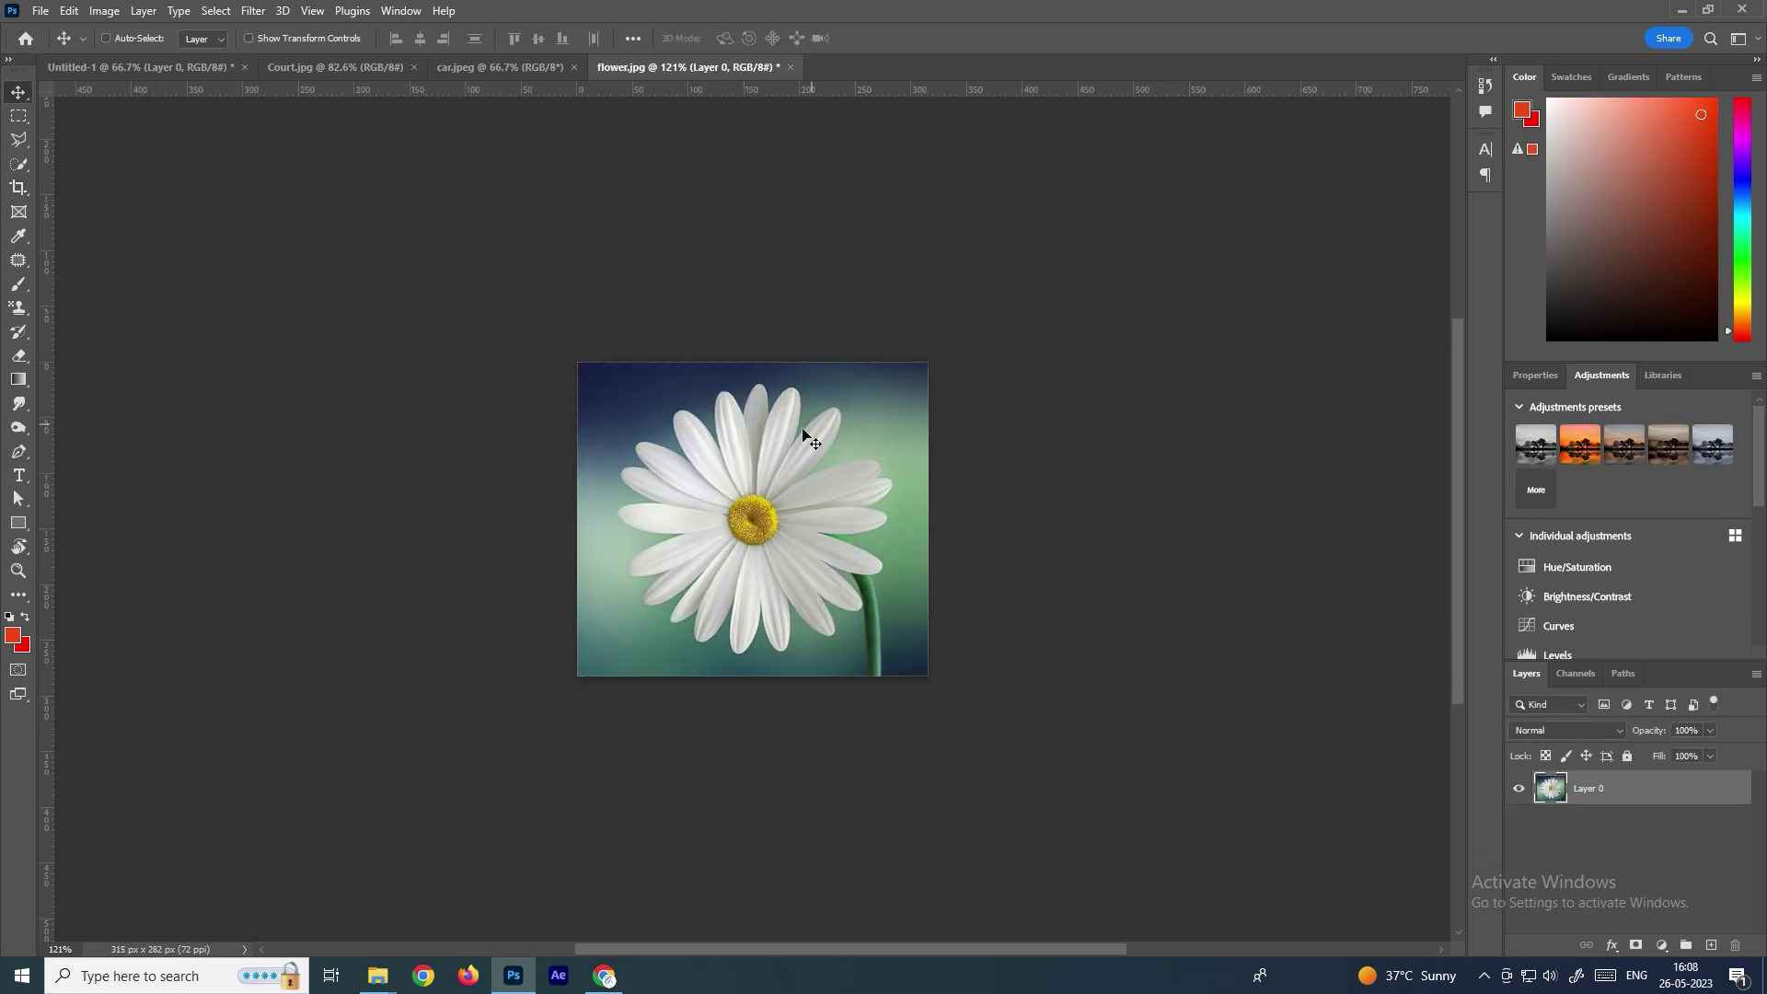
drag(787, 494, 825, 520)
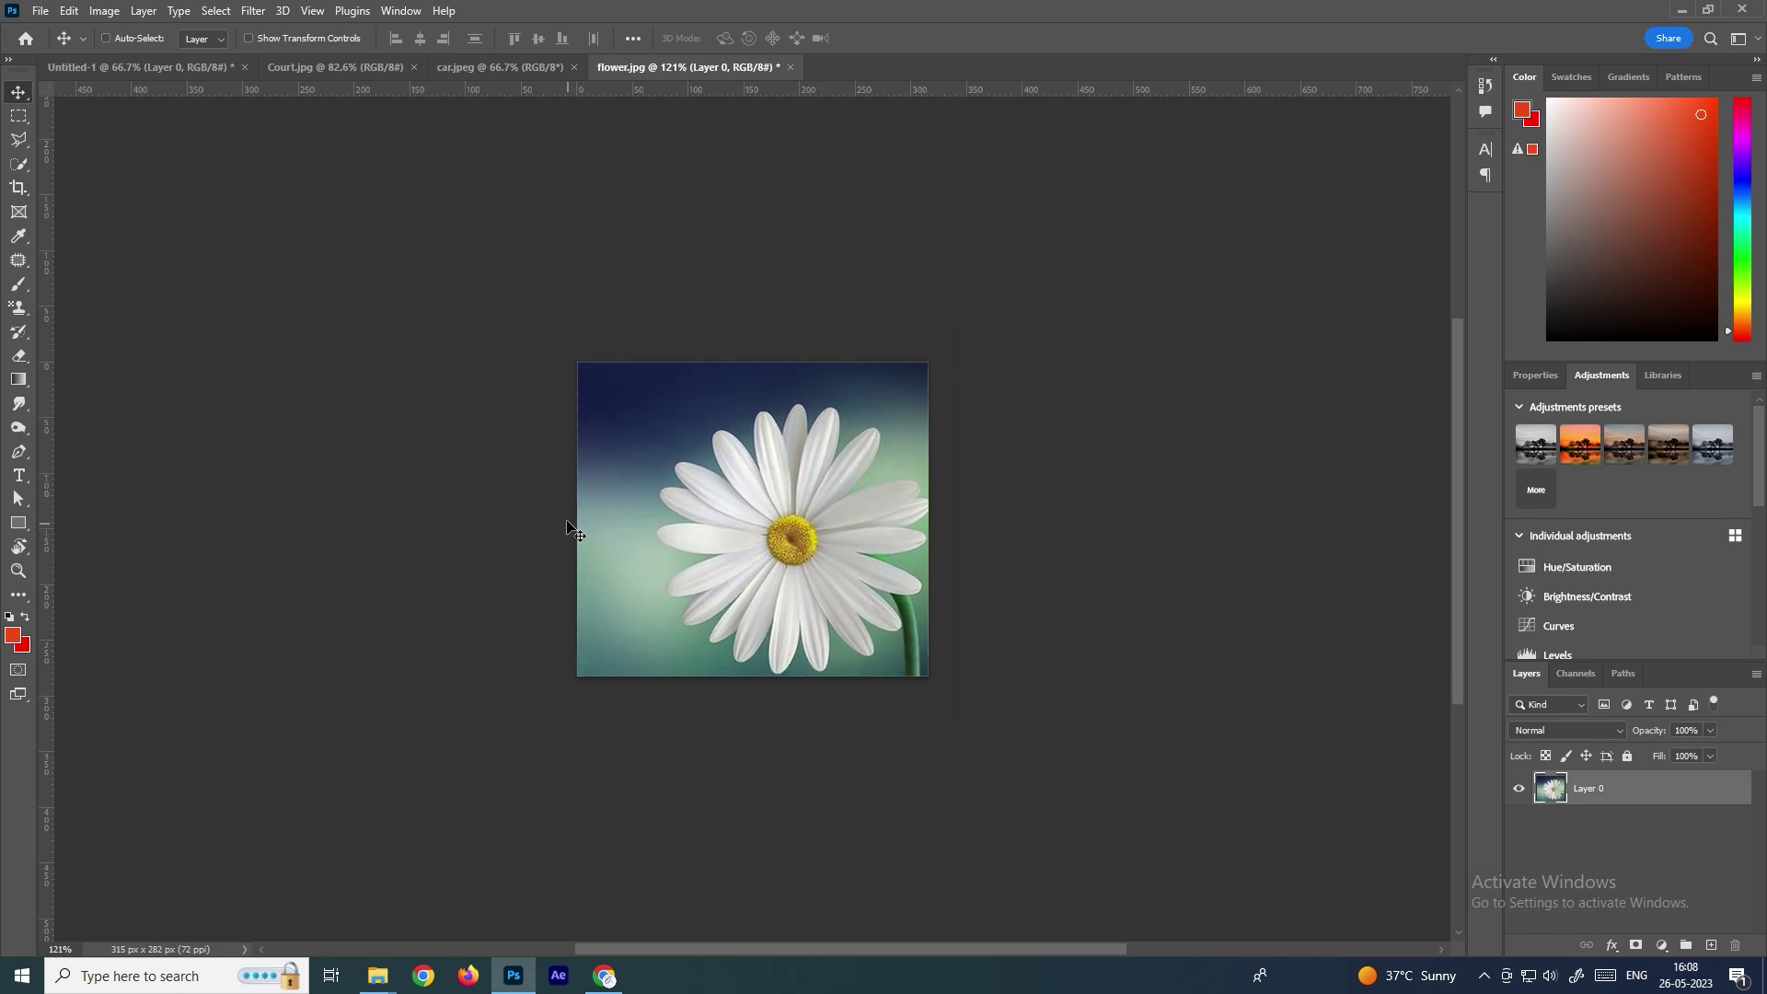
Step: Undo the layer shift and the crop to restore the full flower image
key(ctrl+z)
key(ctrl+z)
key(ctrl+z)
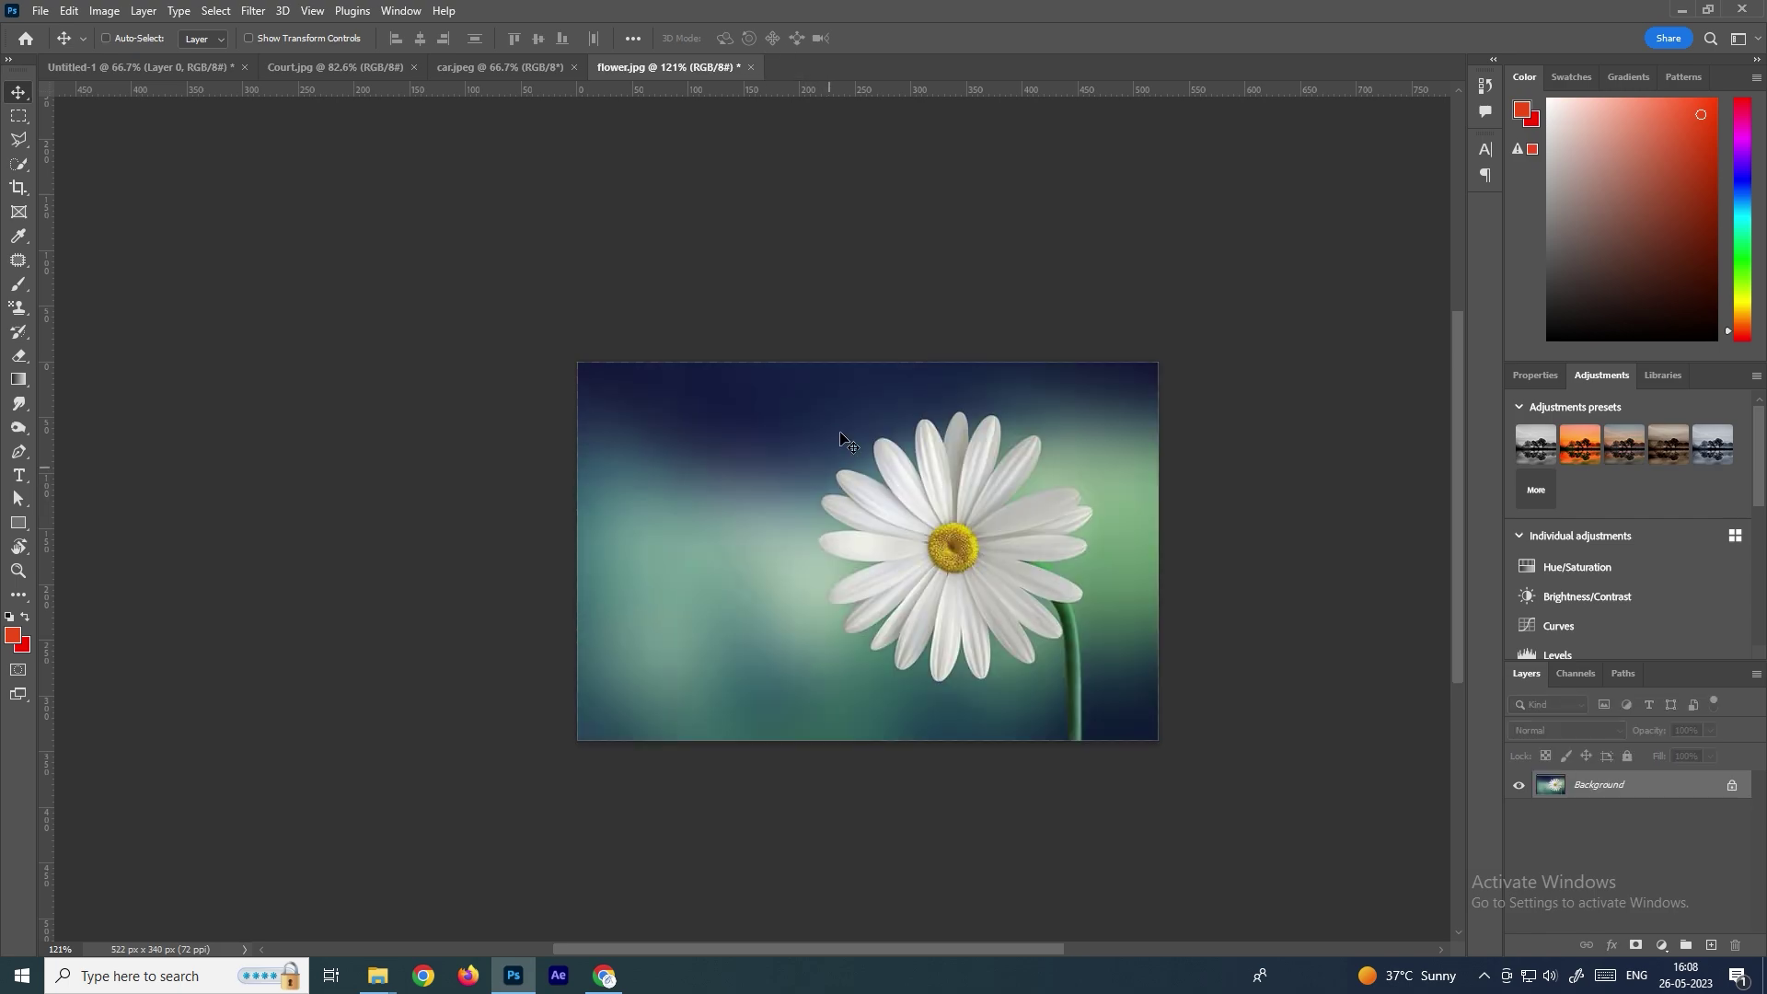
Step: Crop around the daisy to about 291 × 288 px with Delete Cropped Pixels enabled
click(20, 189)
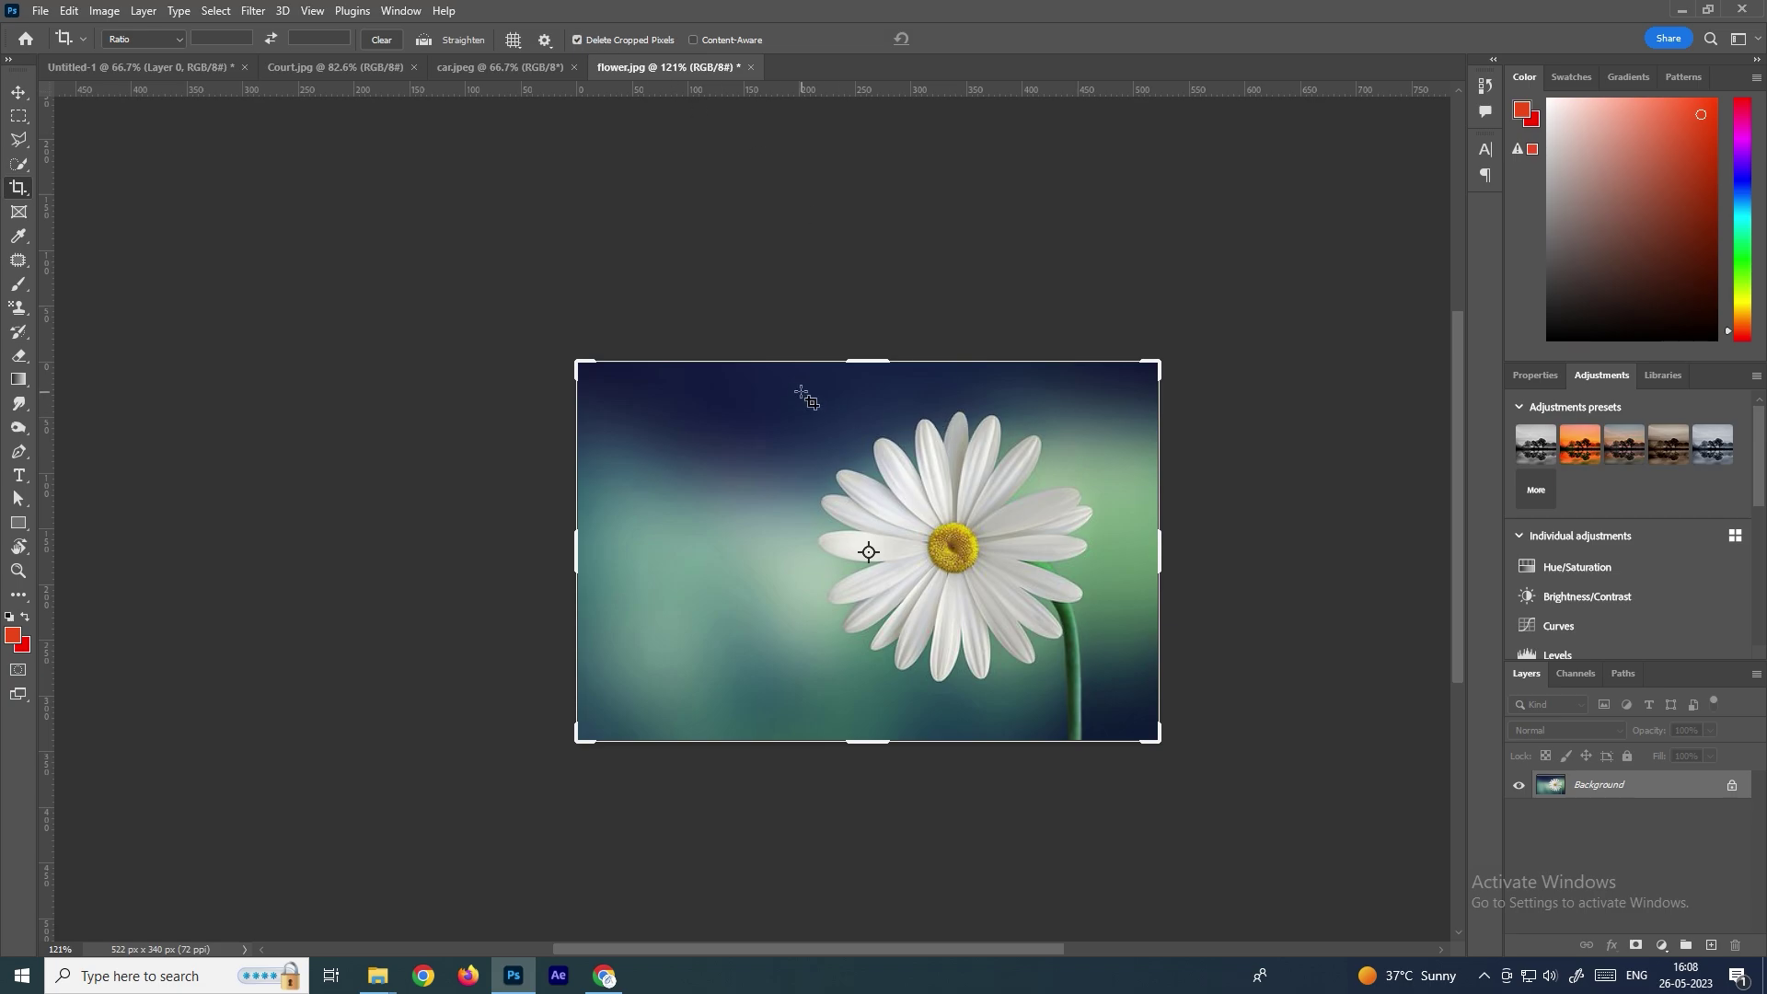
drag(808, 388, 1134, 701)
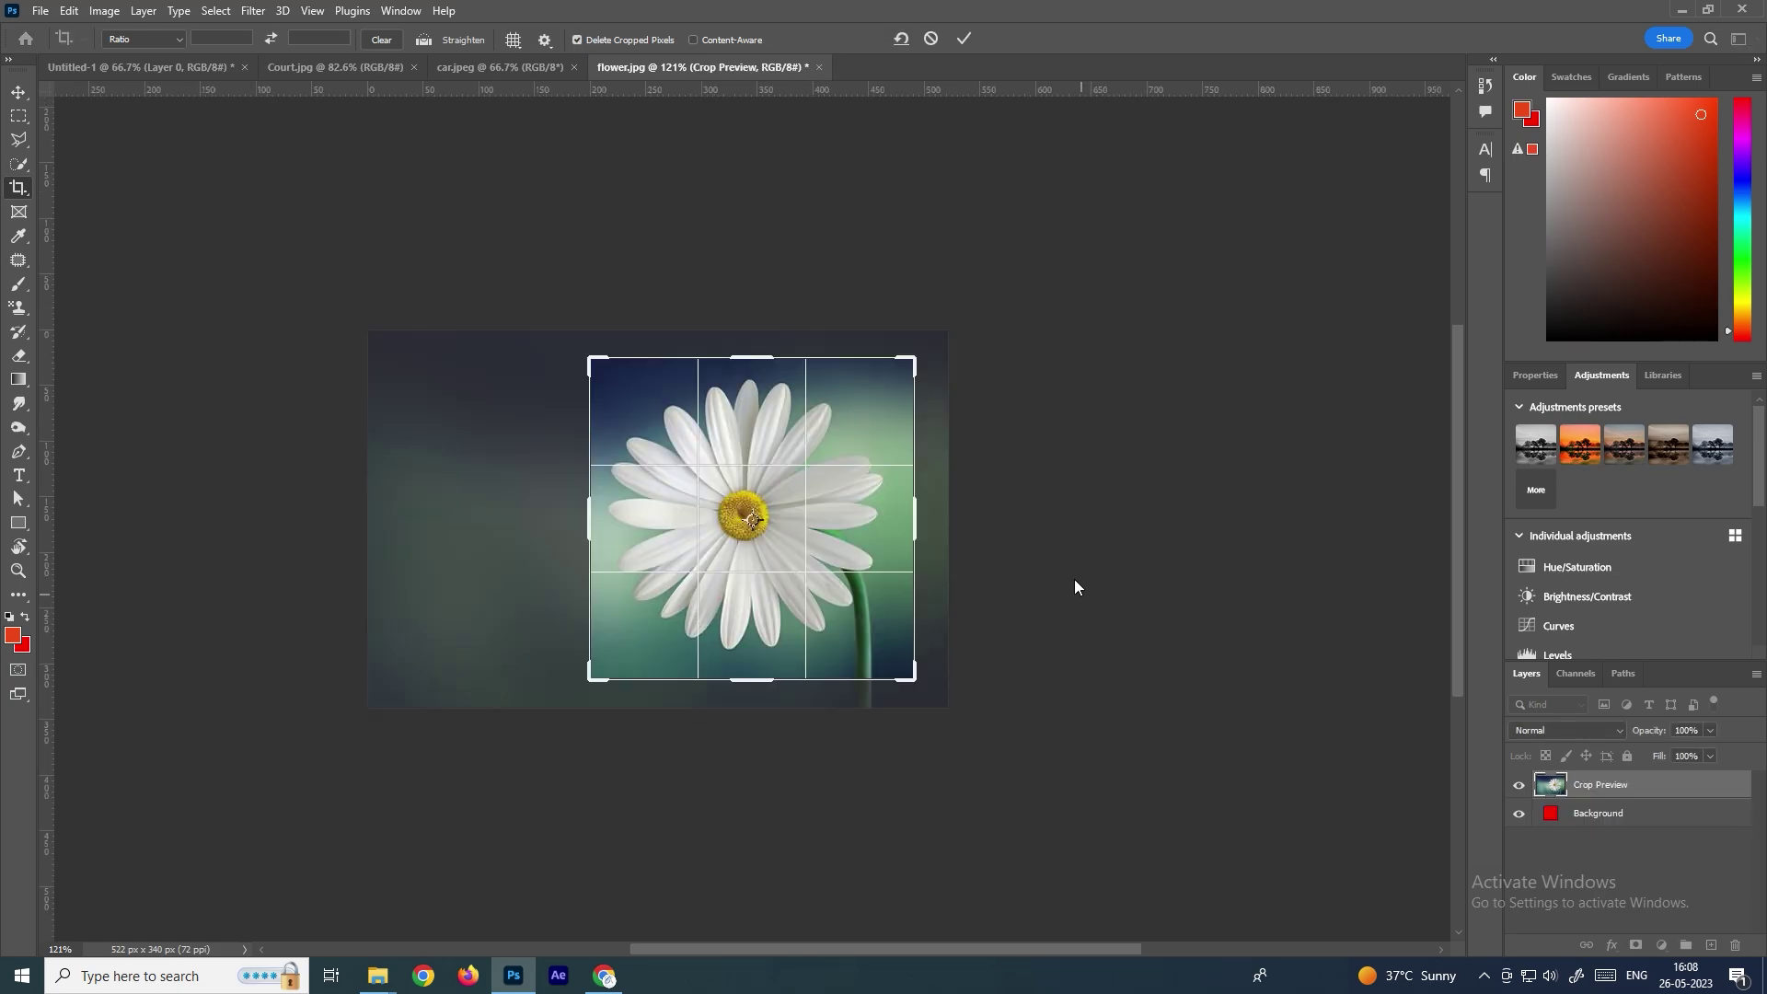
key(Return)
key(v)
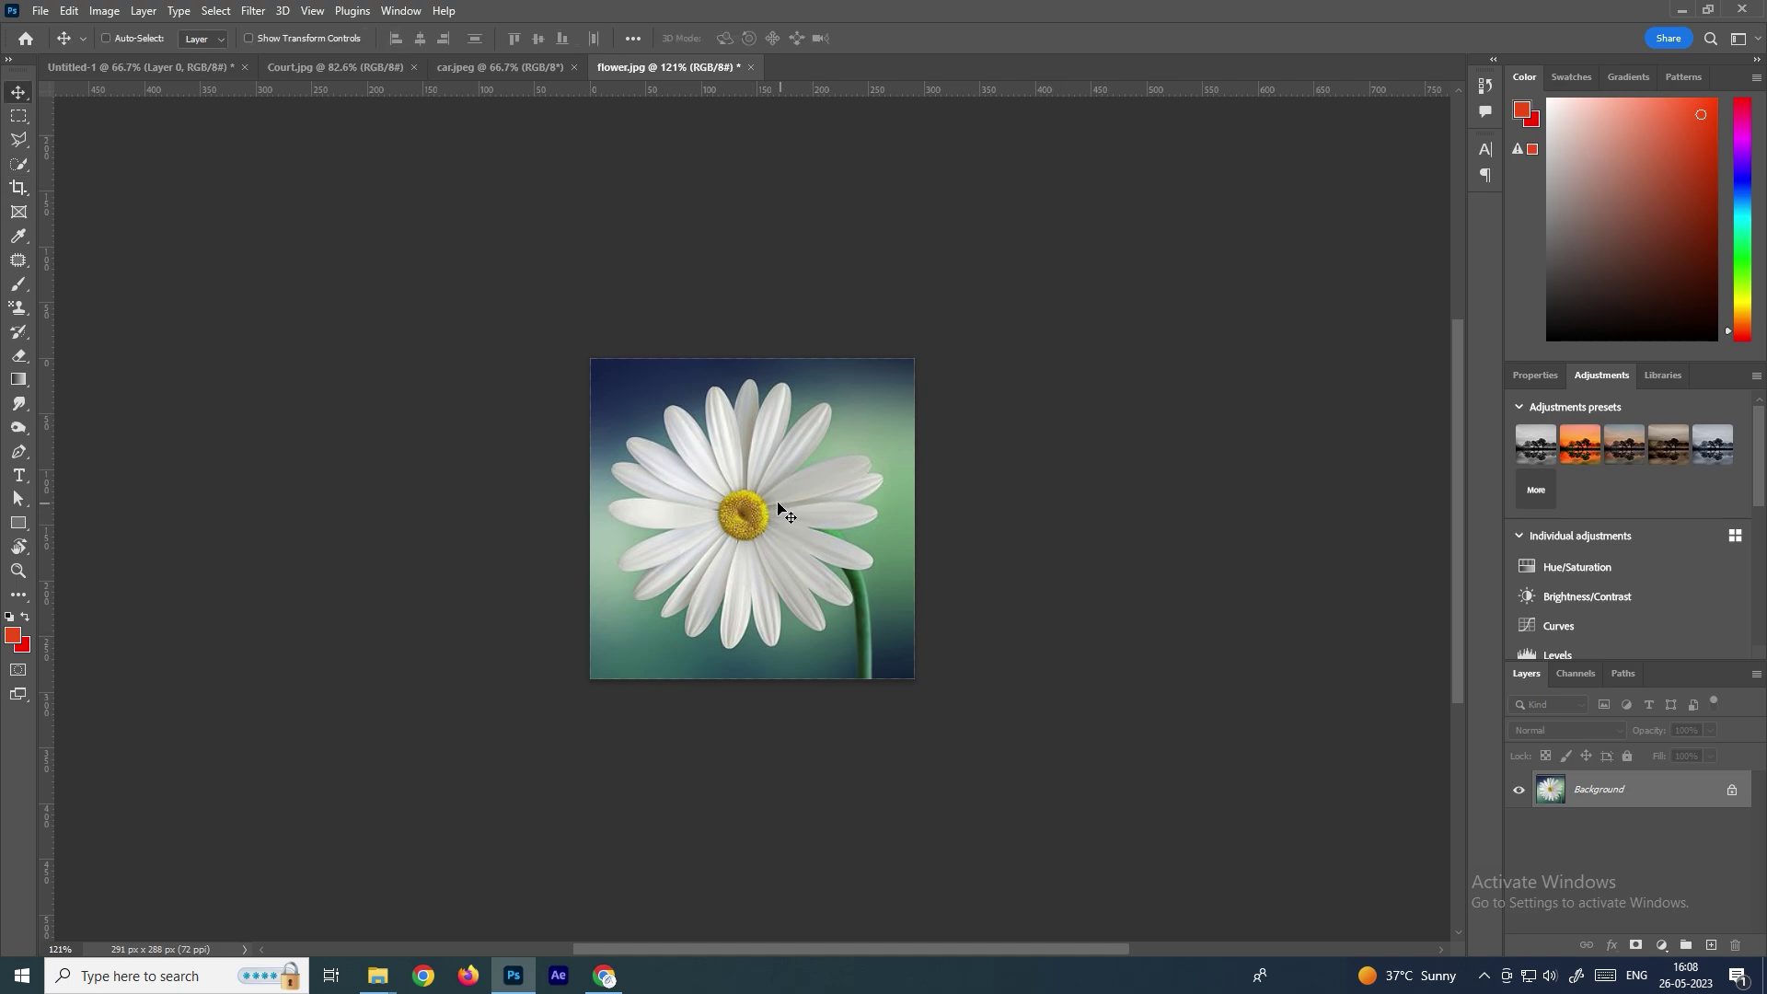
Step: Convert the Background into a regular layer named Layer 0 and move it up and to the left within the canvas
double_click(1662, 799)
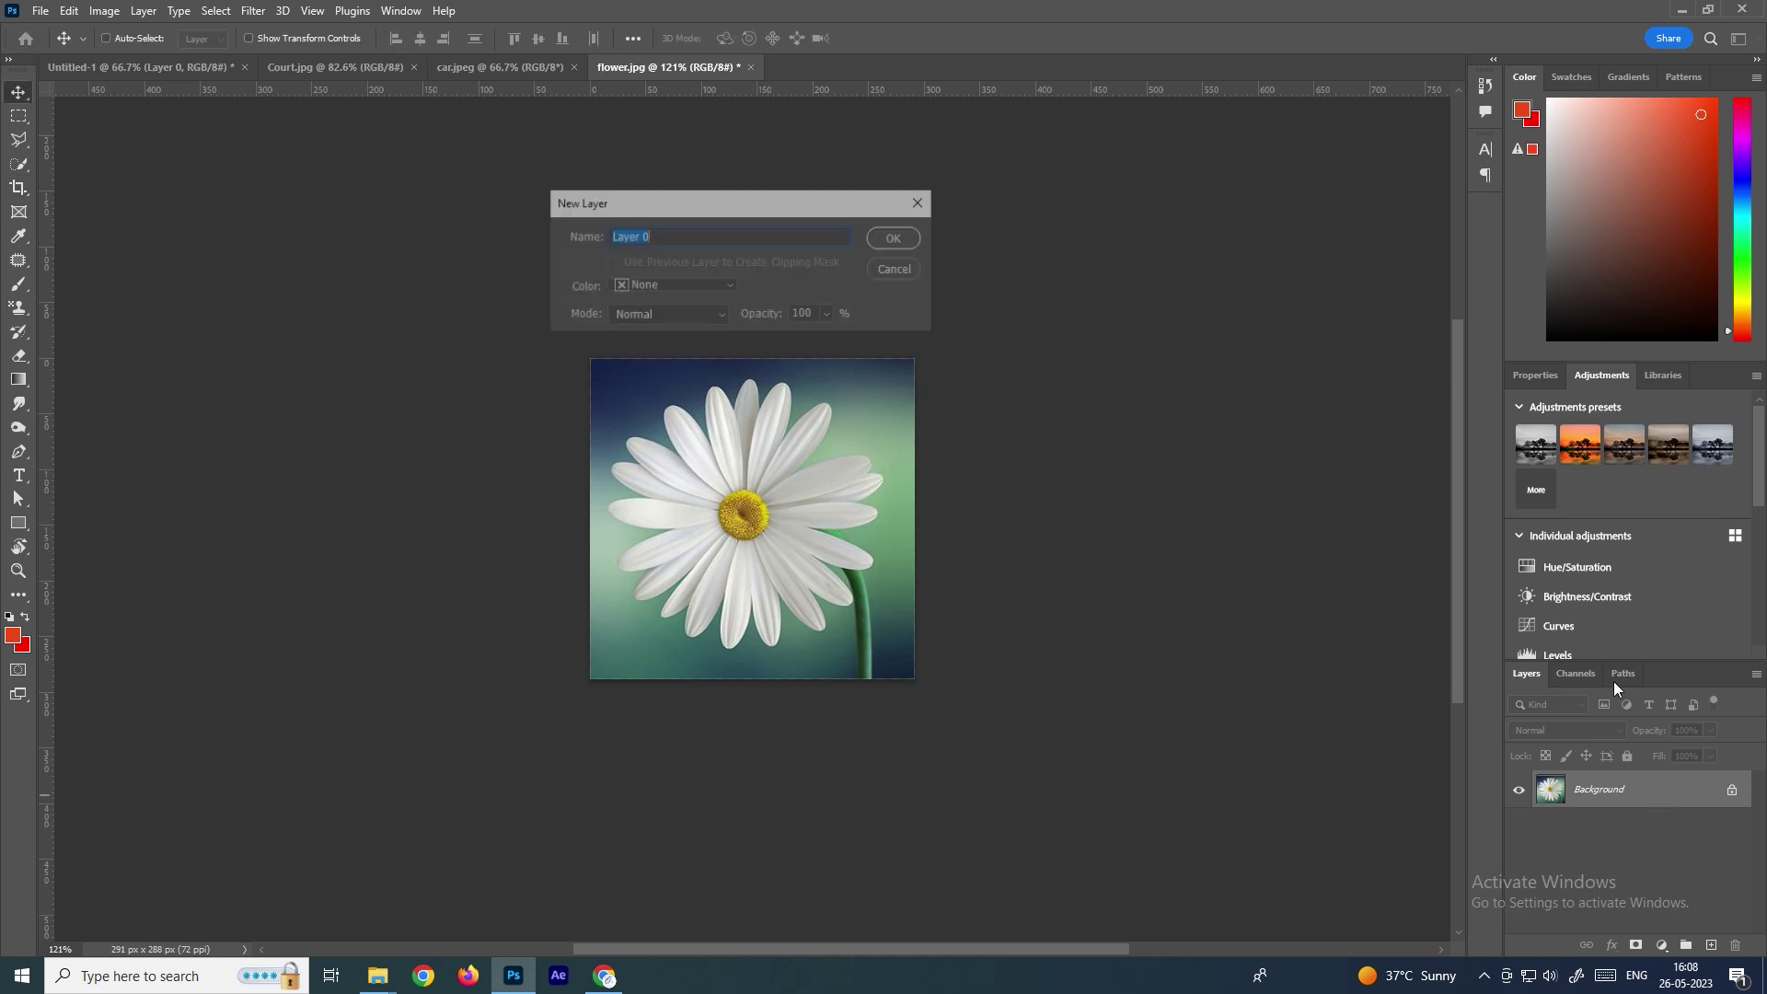
click(882, 239)
drag(824, 509, 690, 451)
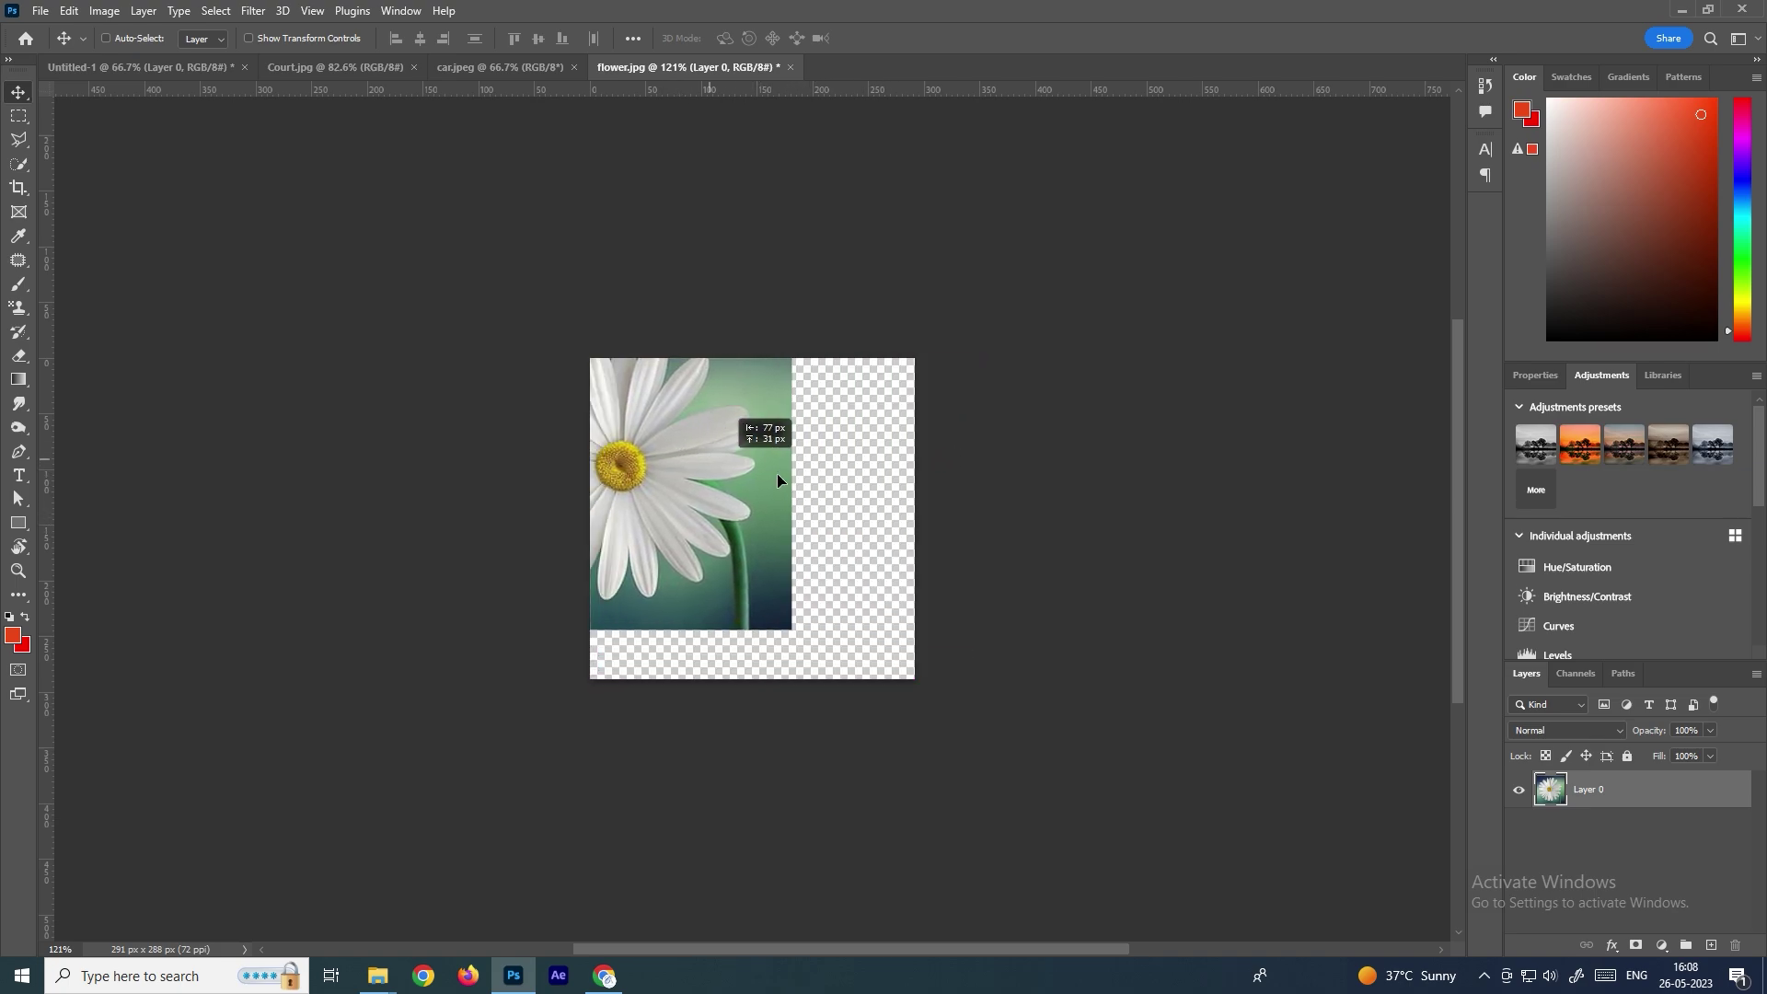
Step: Undo the layer move, the Background conversion and the crop with deleted pixels
key(ctrl+z)
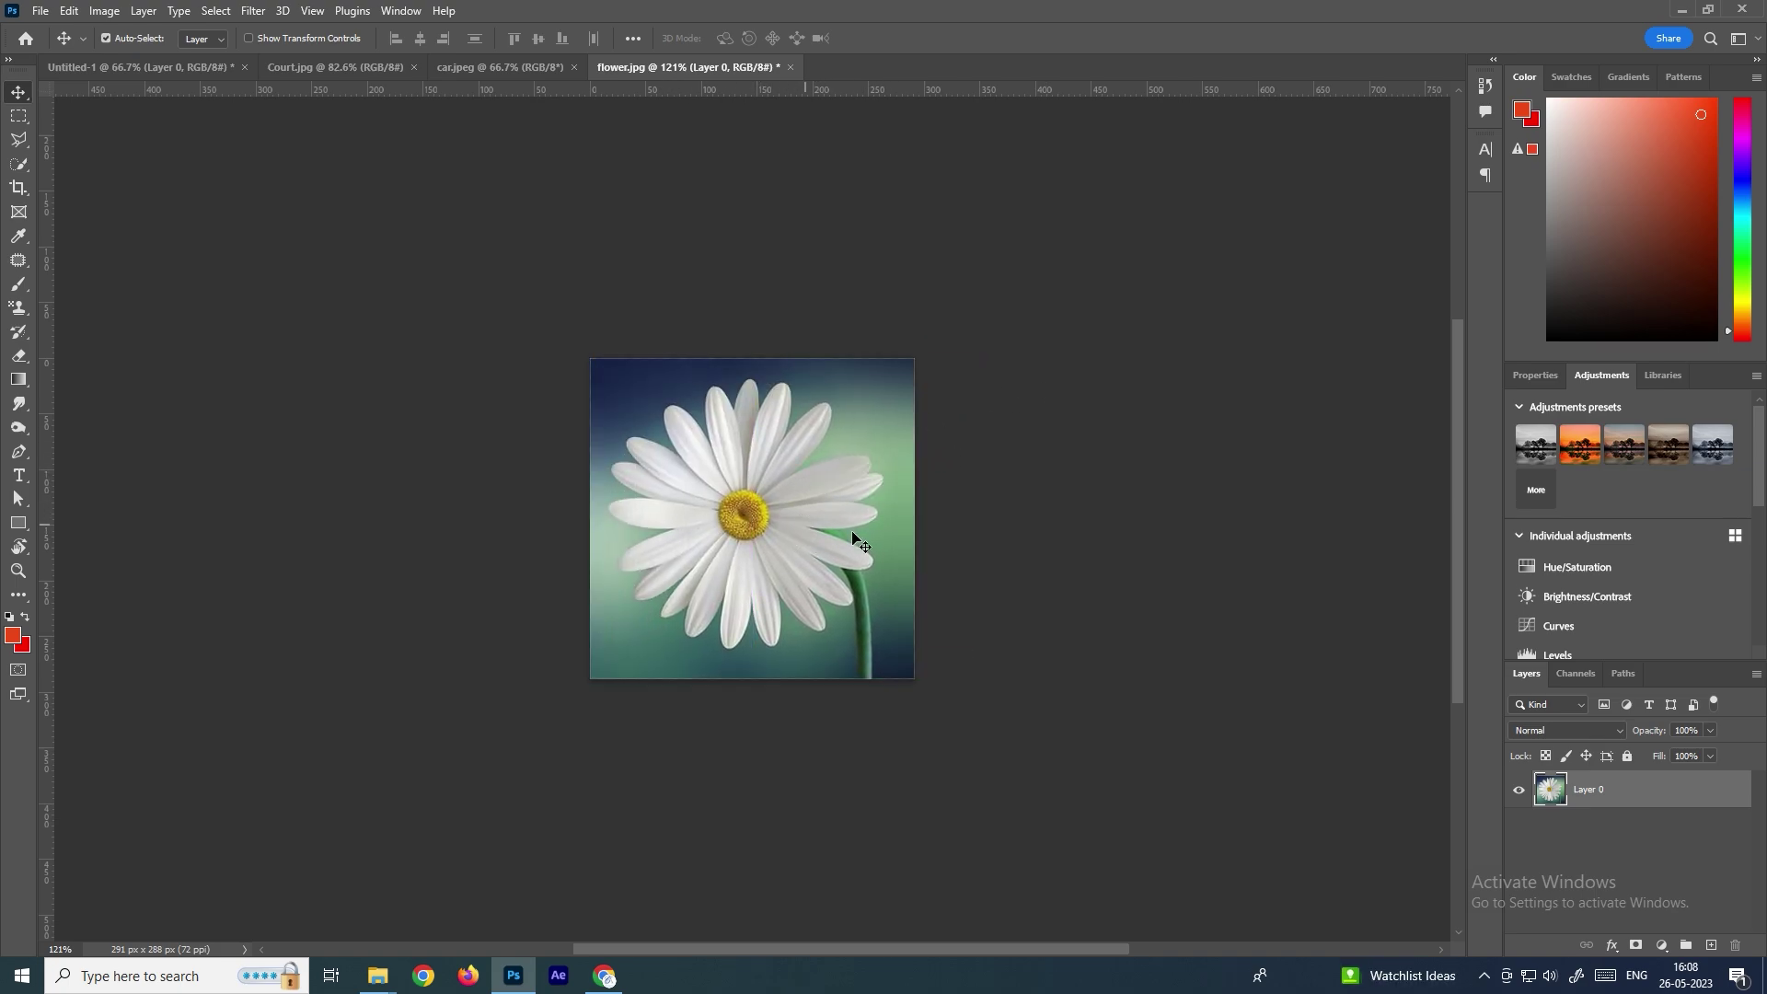
key(ctrl)
key(ctrl+alt+z)
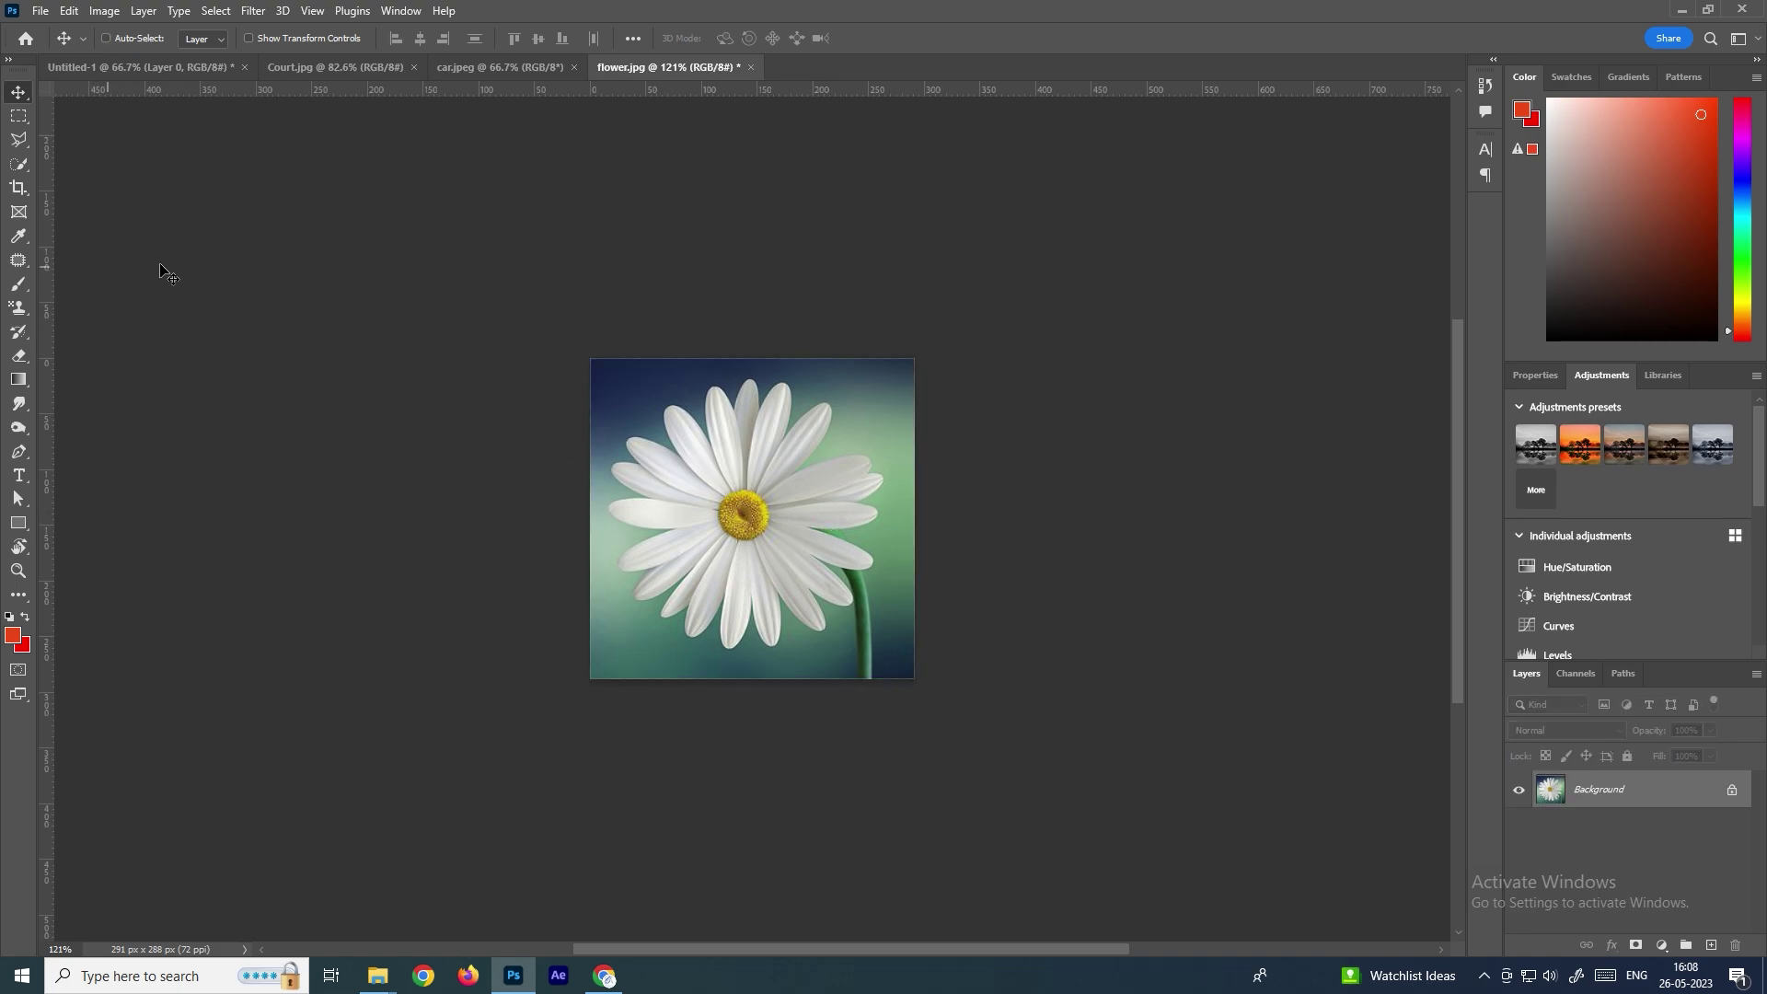
key(ctrl+alt+z)
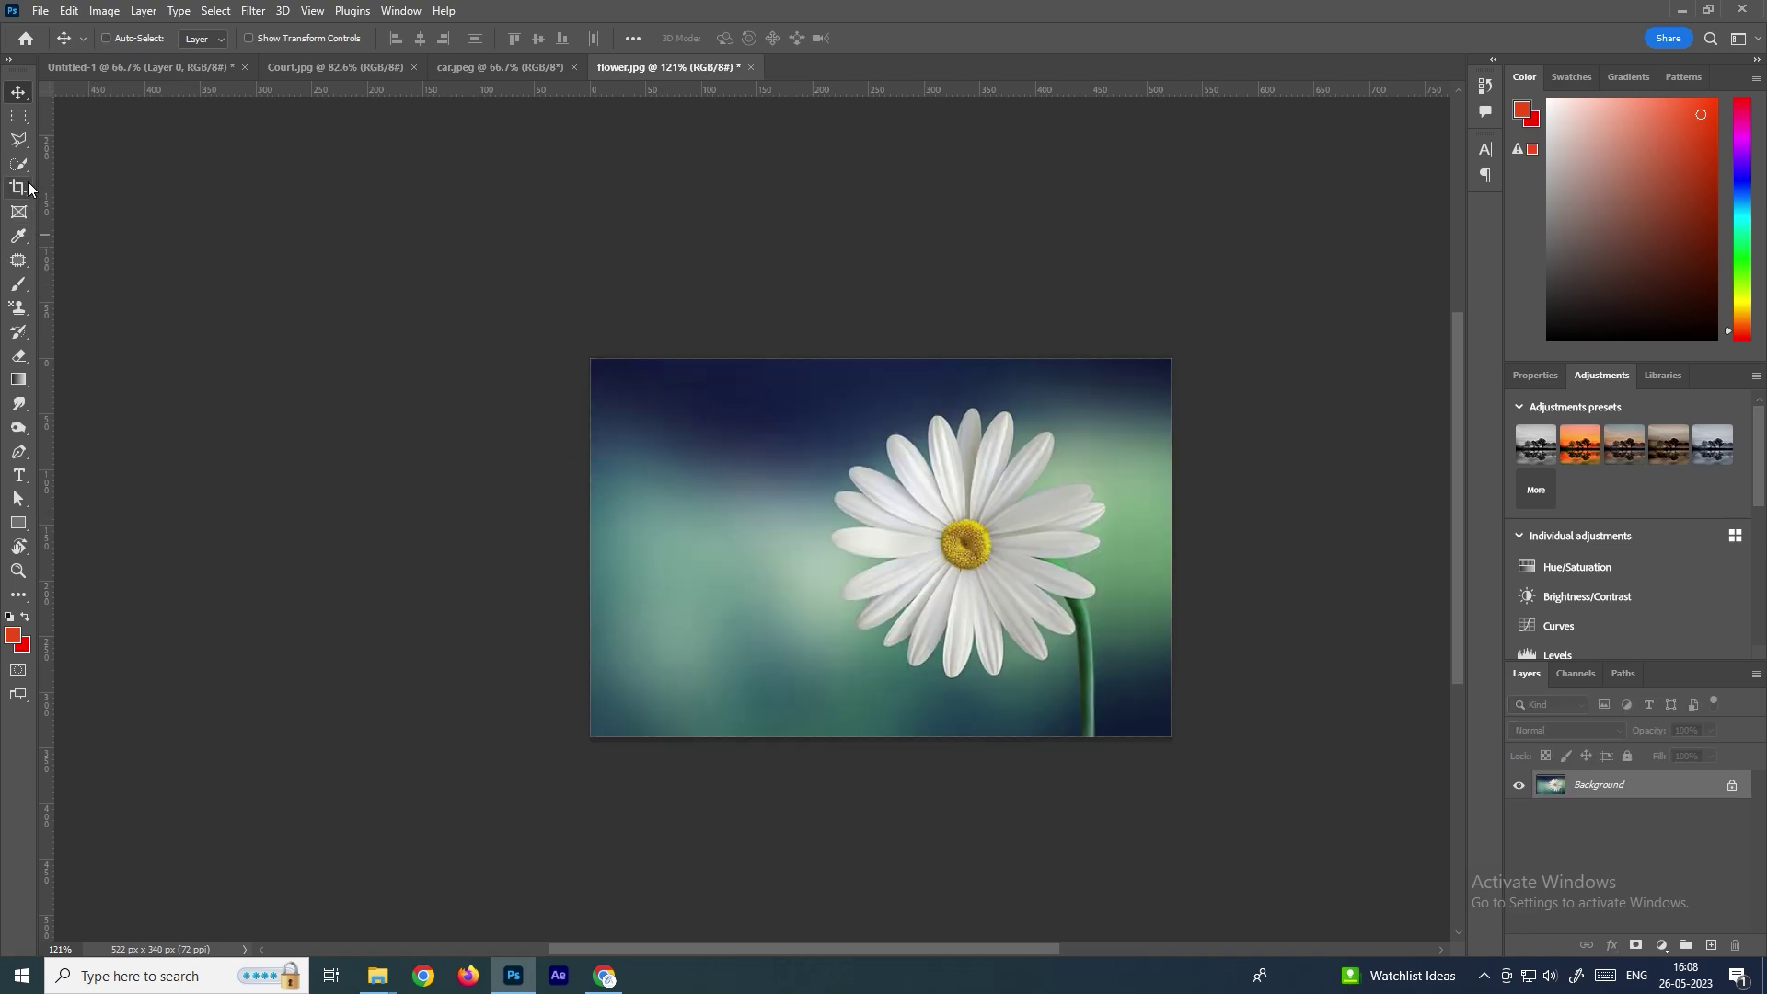
Step: Crop around the daisy to about 321 × 255 px with Delete Cropped Pixels disabled, and move the layer slightly up and to the left
click(22, 187)
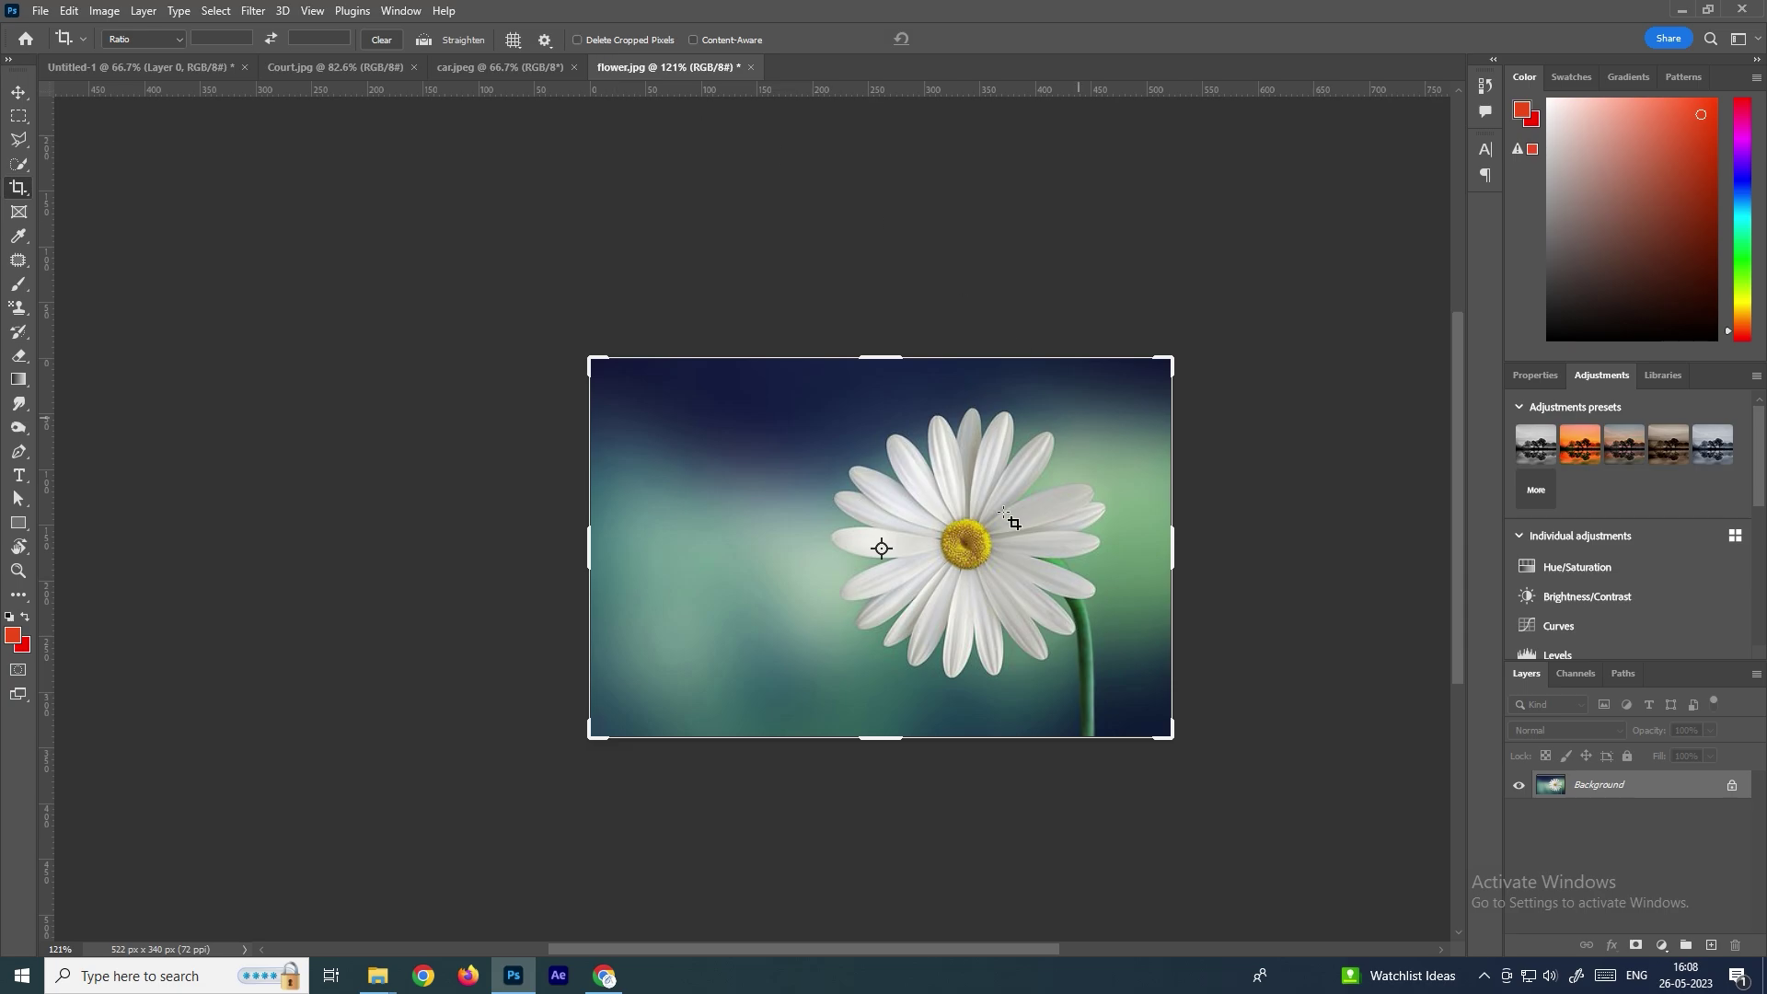
drag(752, 397, 1114, 684)
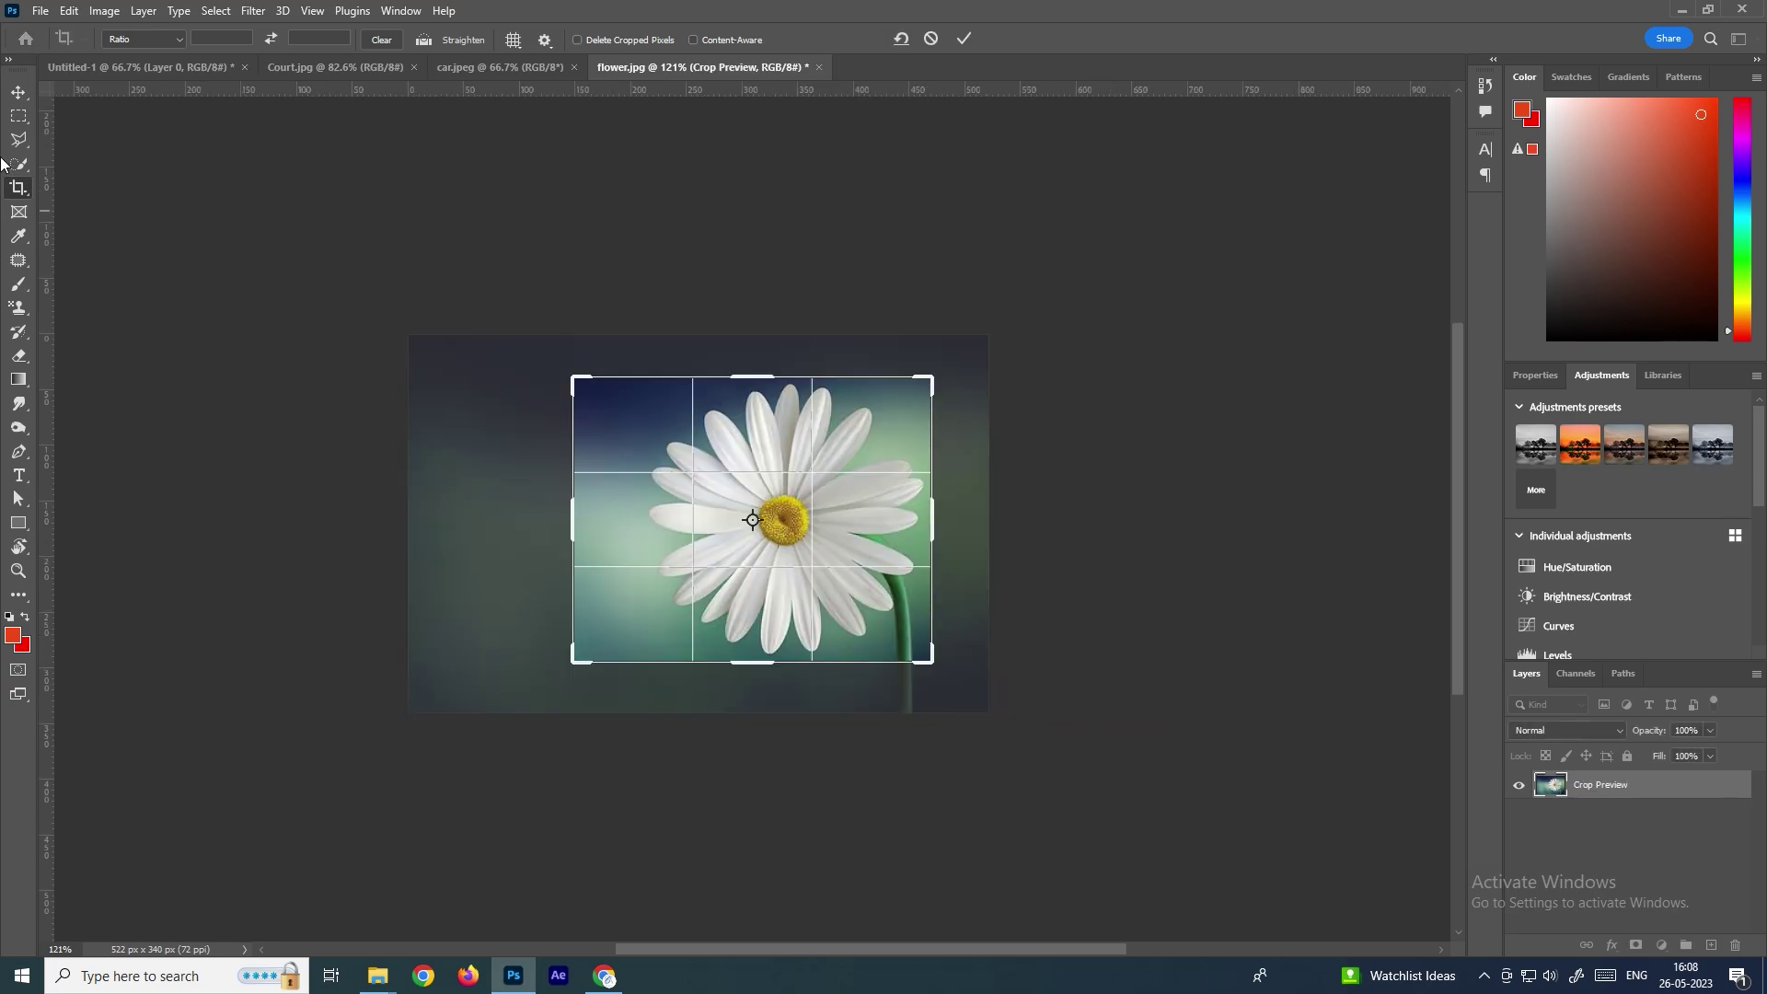
key(Return)
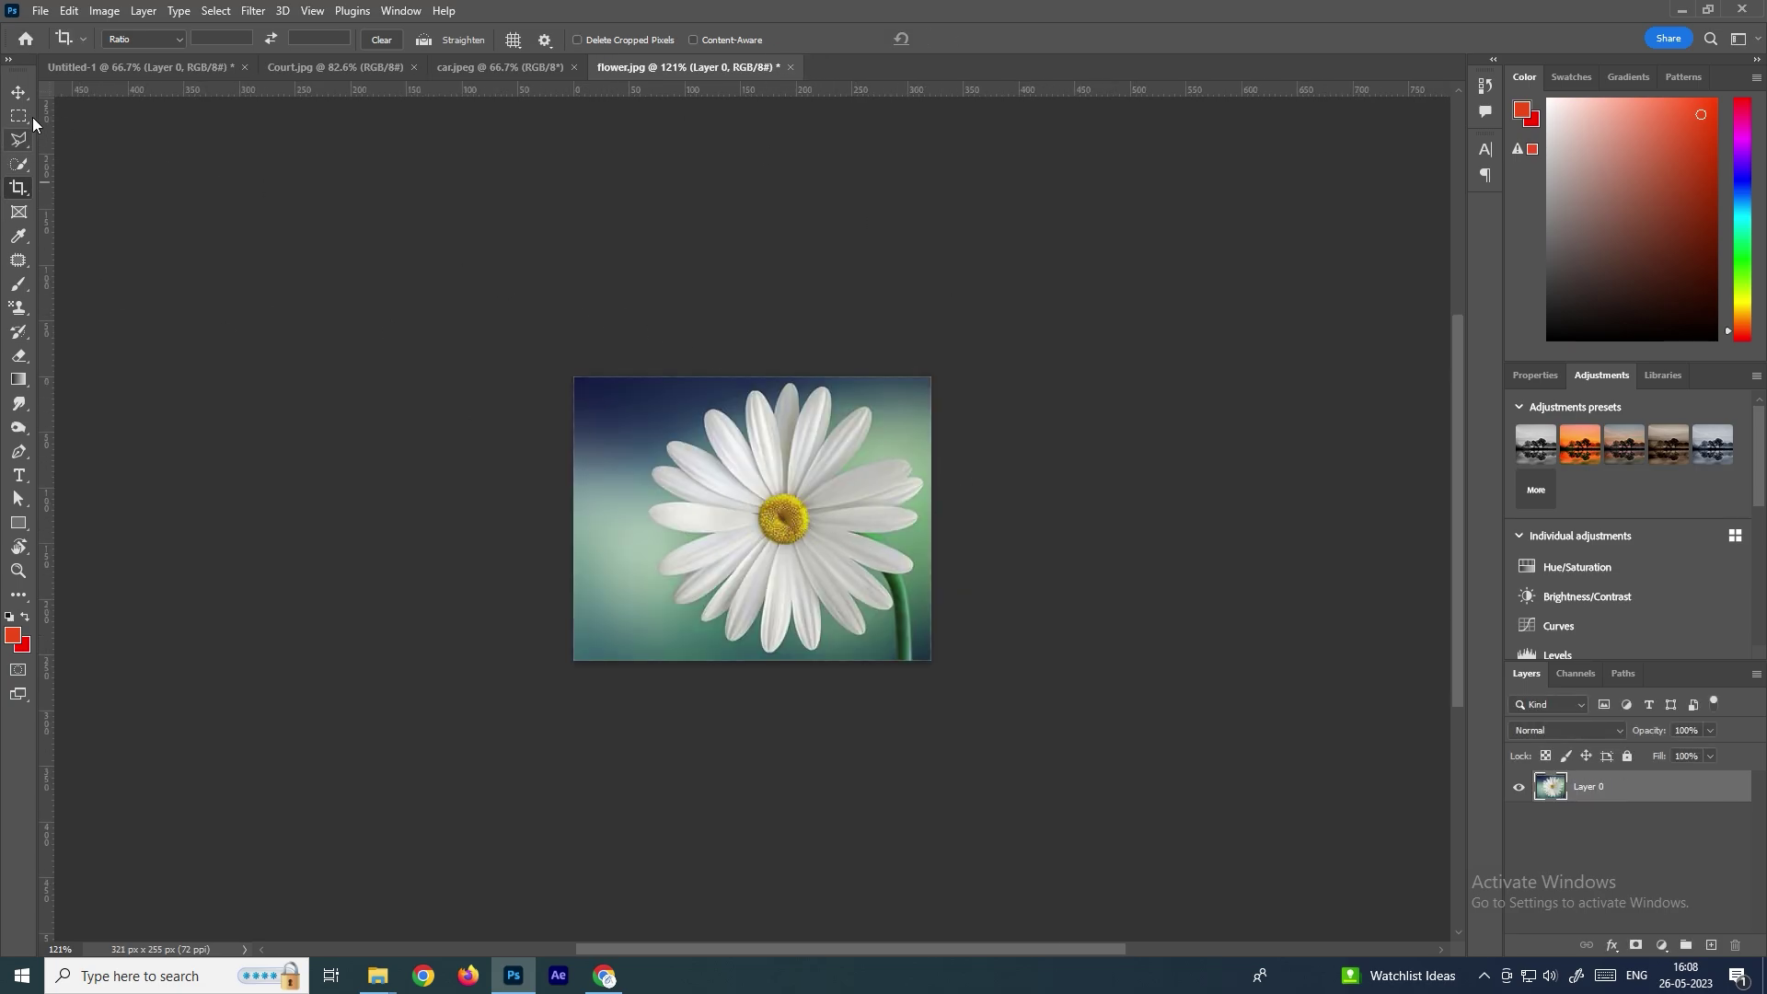
key(v)
mouse_move(853, 502)
mouse_down()
mouse_move(821, 488)
mouse_move(843, 485)
mouse_up()
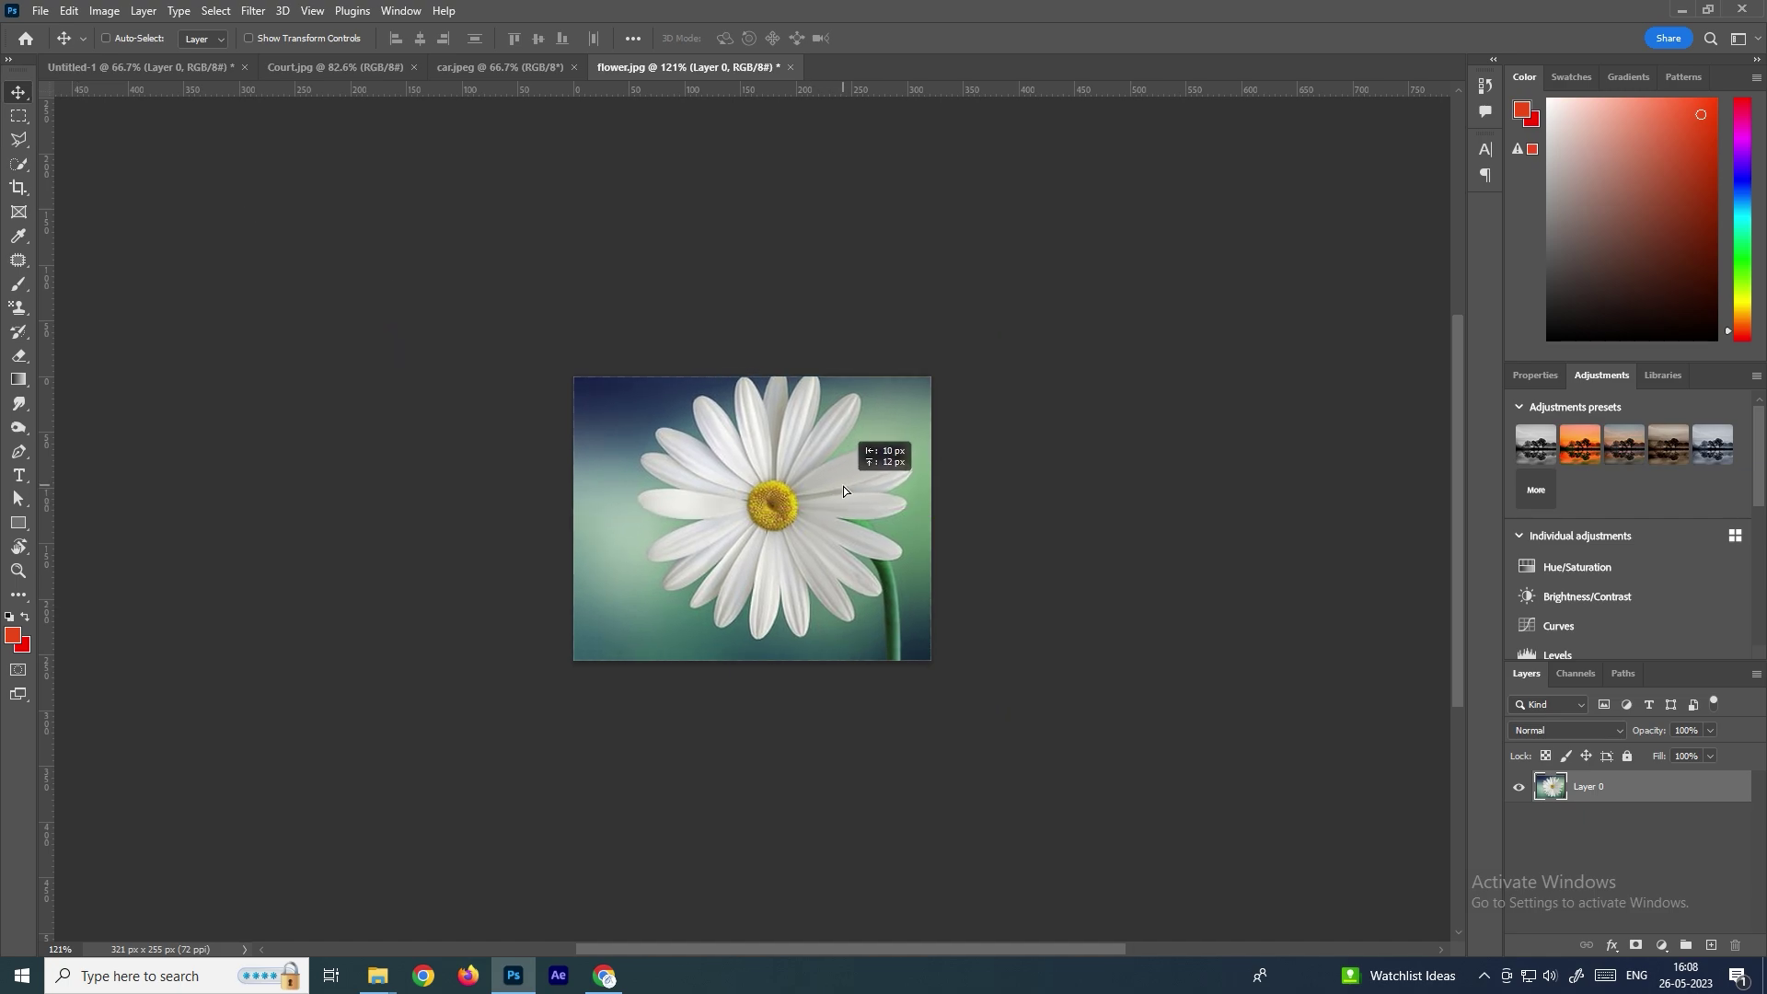
Step: Undo the slight layer move and the crop that kept the hidden pixels
key(ctrl+z)
key(ctrl+z)
key(ctrl+z)
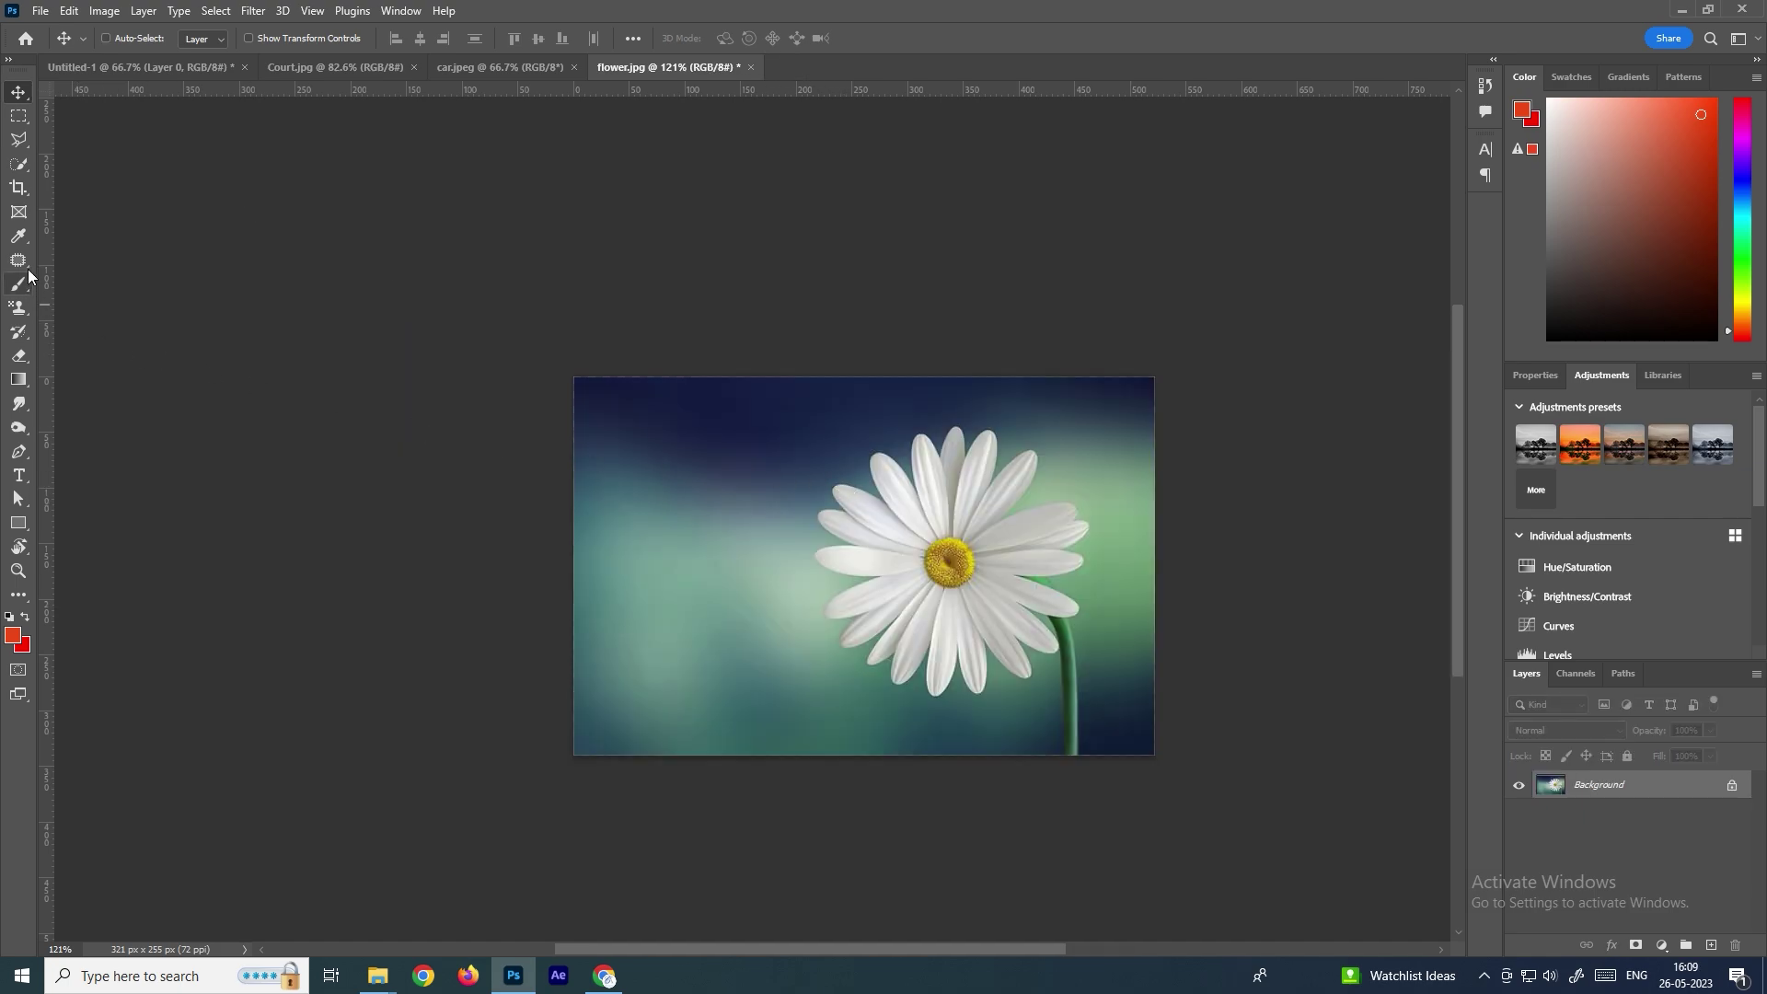
Step: Enable Delete Cropped Pixels and crop the flower image around the daisy to about 316 × 282 px
click(28, 192)
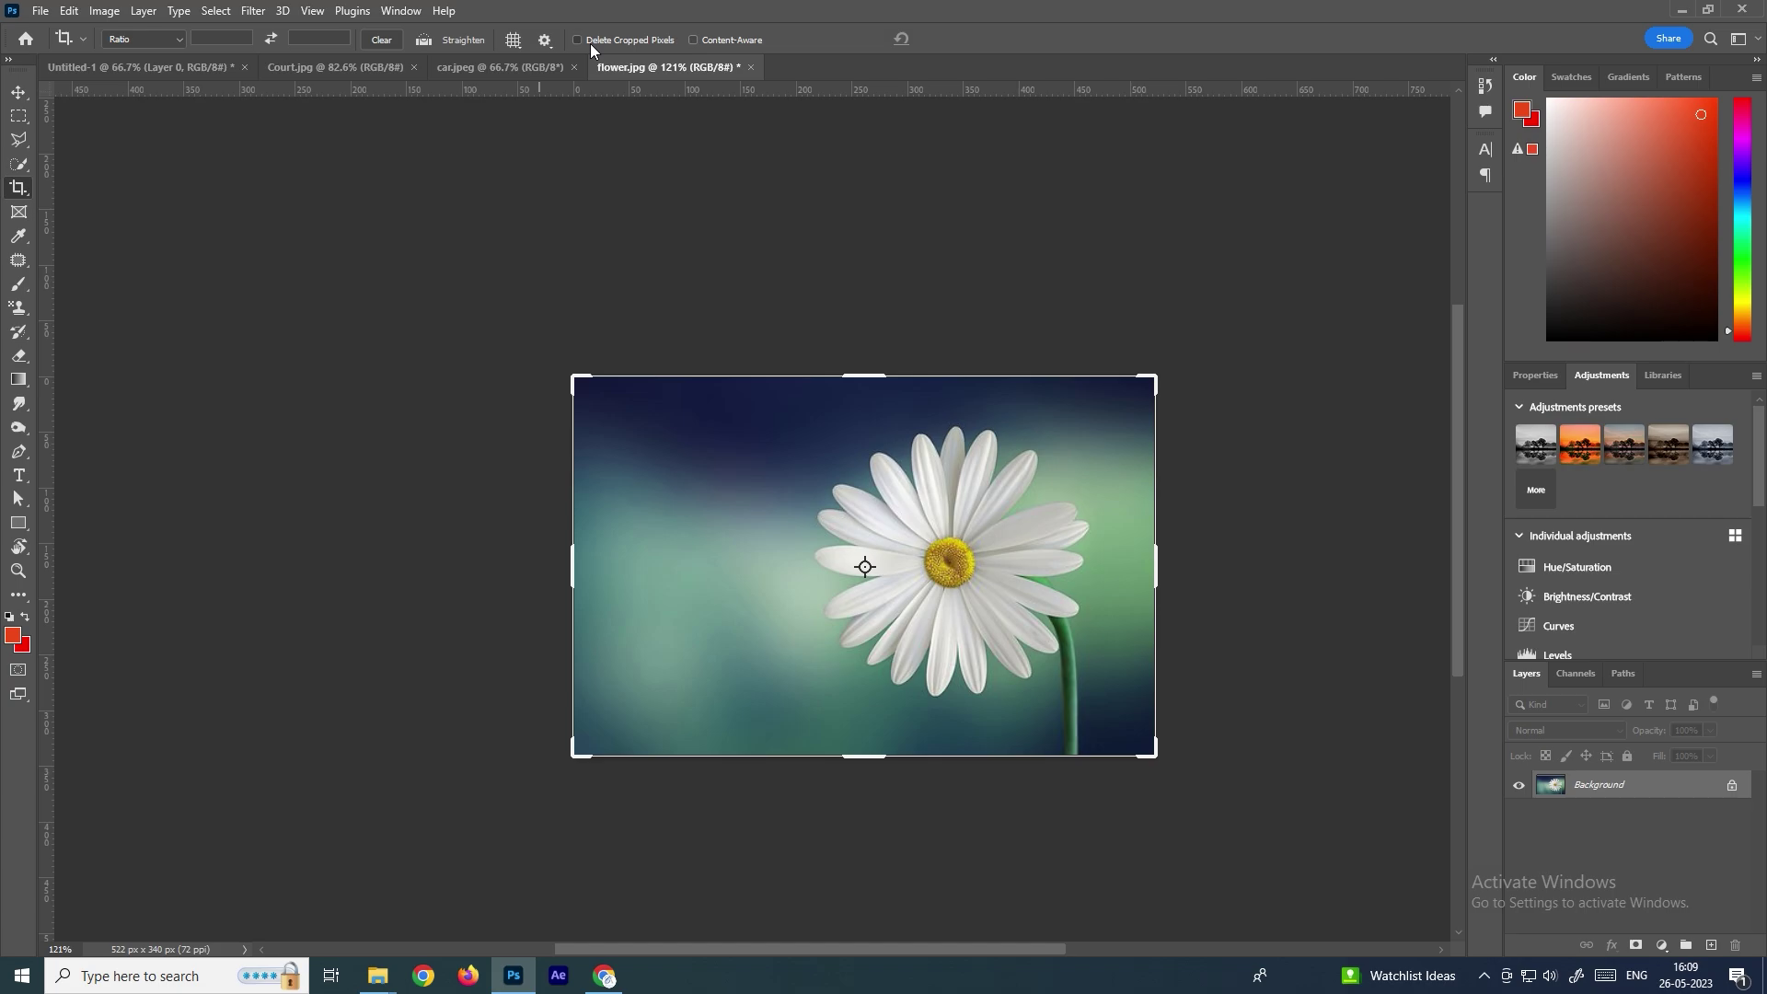
drag(776, 394, 1128, 709)
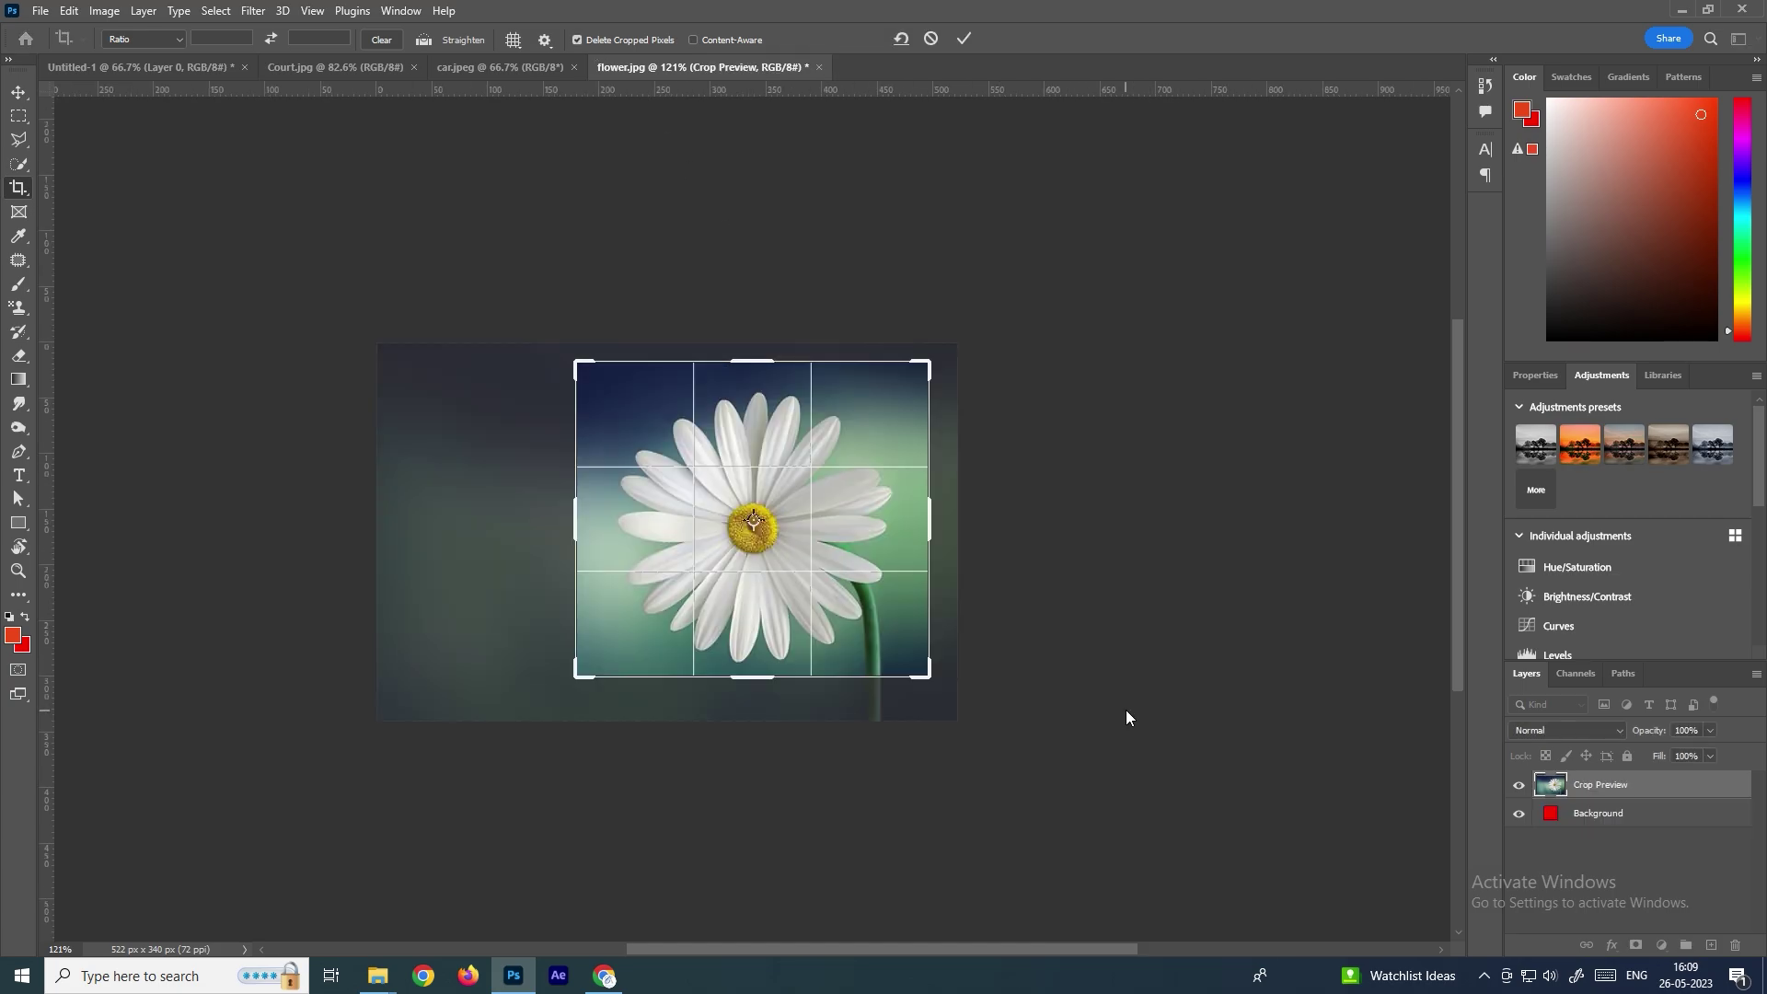
key(Return)
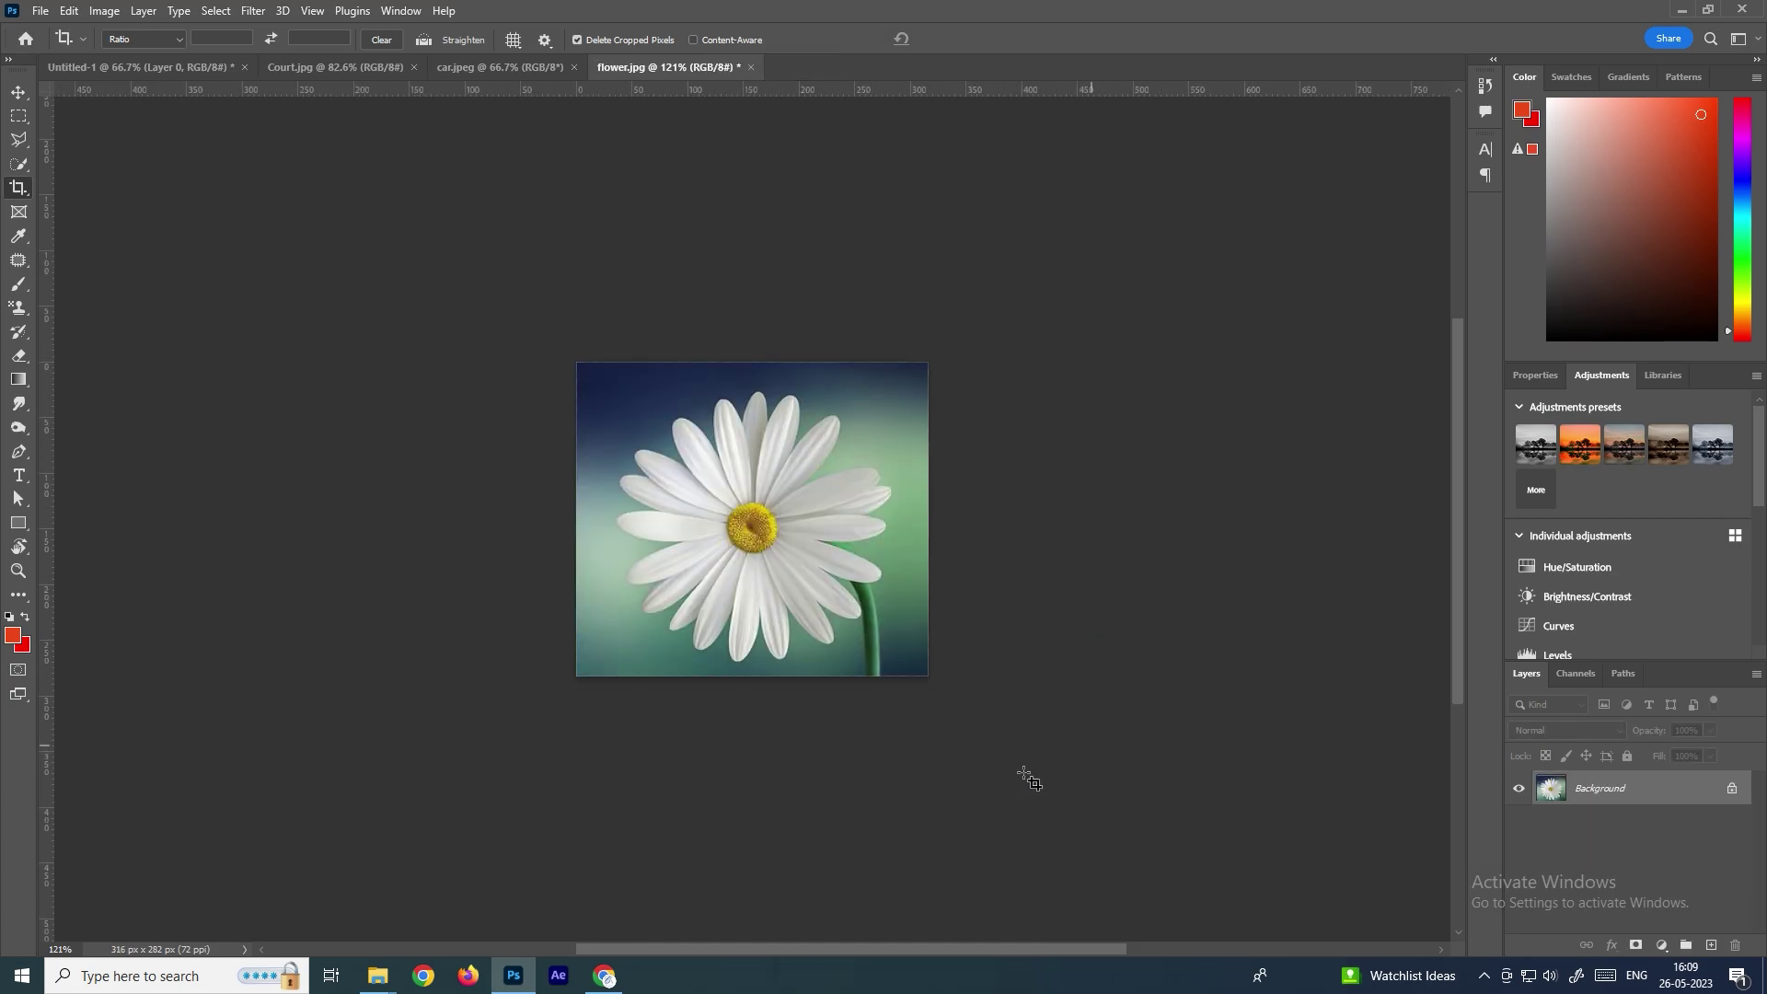
Step: Convert the Background to a normal layer and move it around to expose the empty canvas beyond its cropped edges
click(26, 95)
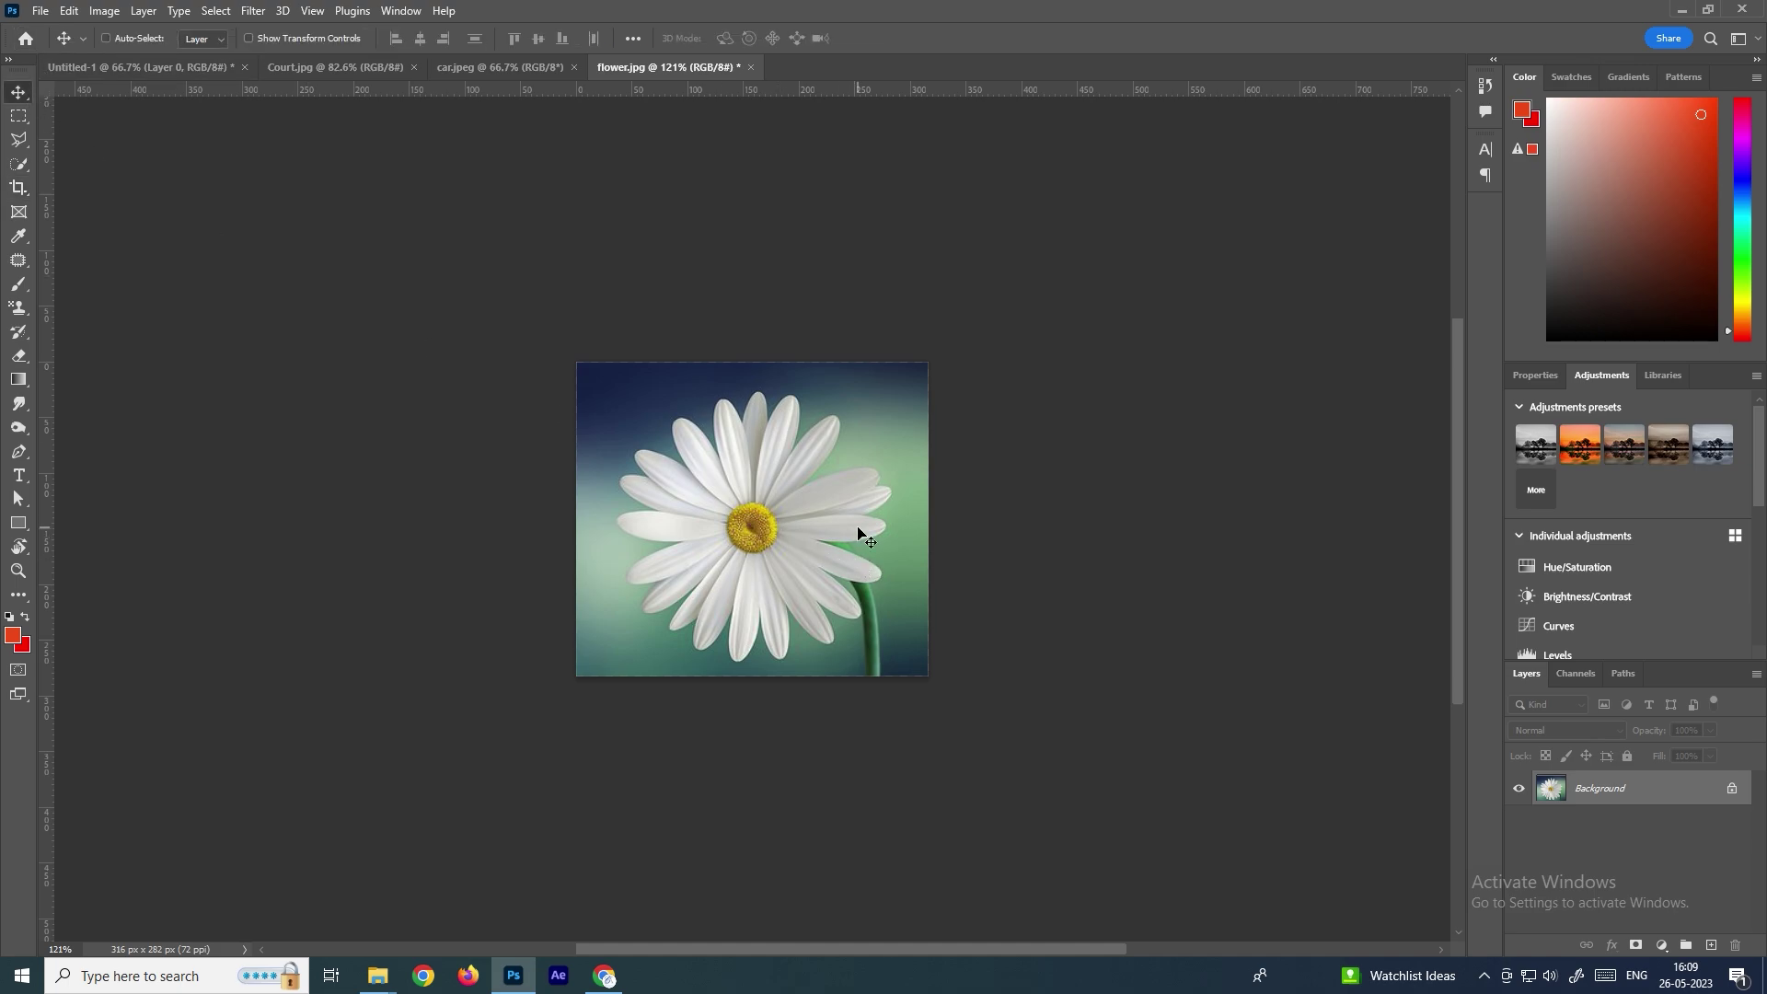
click(900, 404)
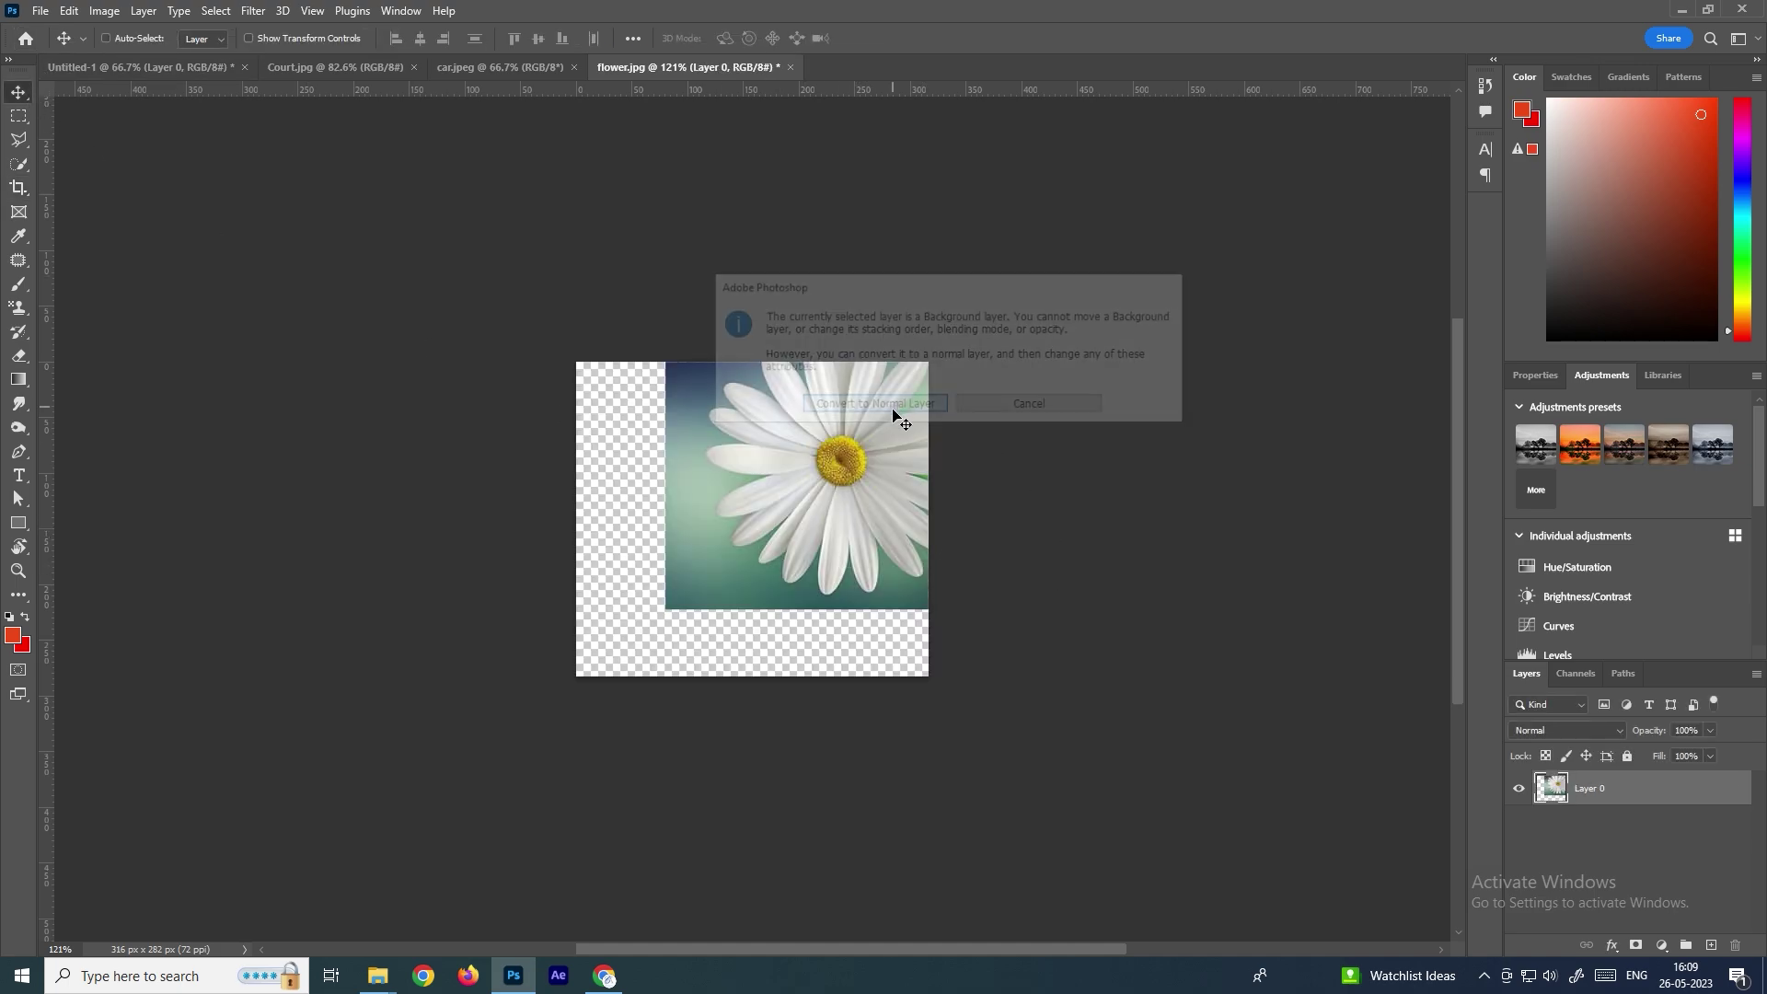
drag(699, 488, 610, 413)
drag(847, 546, 753, 628)
Step: Undo the layer moves and the crop to bring back the complete flower image
key(ctrl+z)
key(ctrl+z)
key(ctrl+z)
Step: Activate the Crop tool and constrain the crop frame to the 5 : 7 ratio preset
right_click(19, 188)
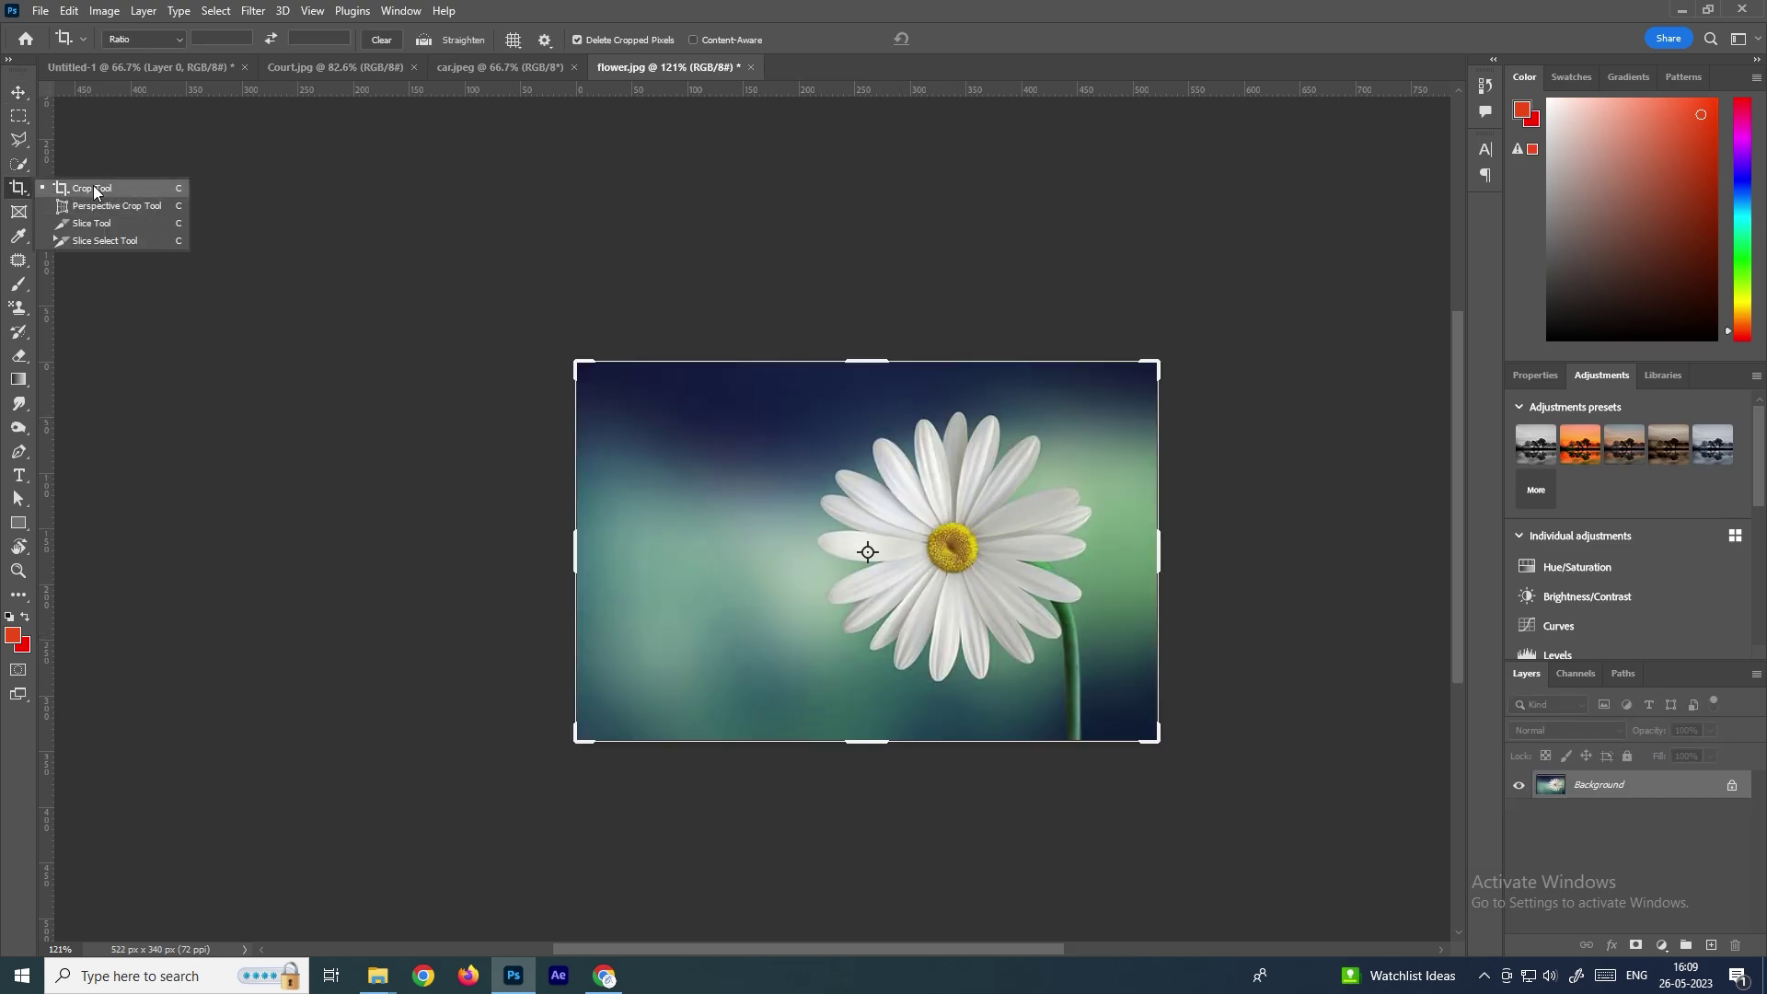
click(92, 185)
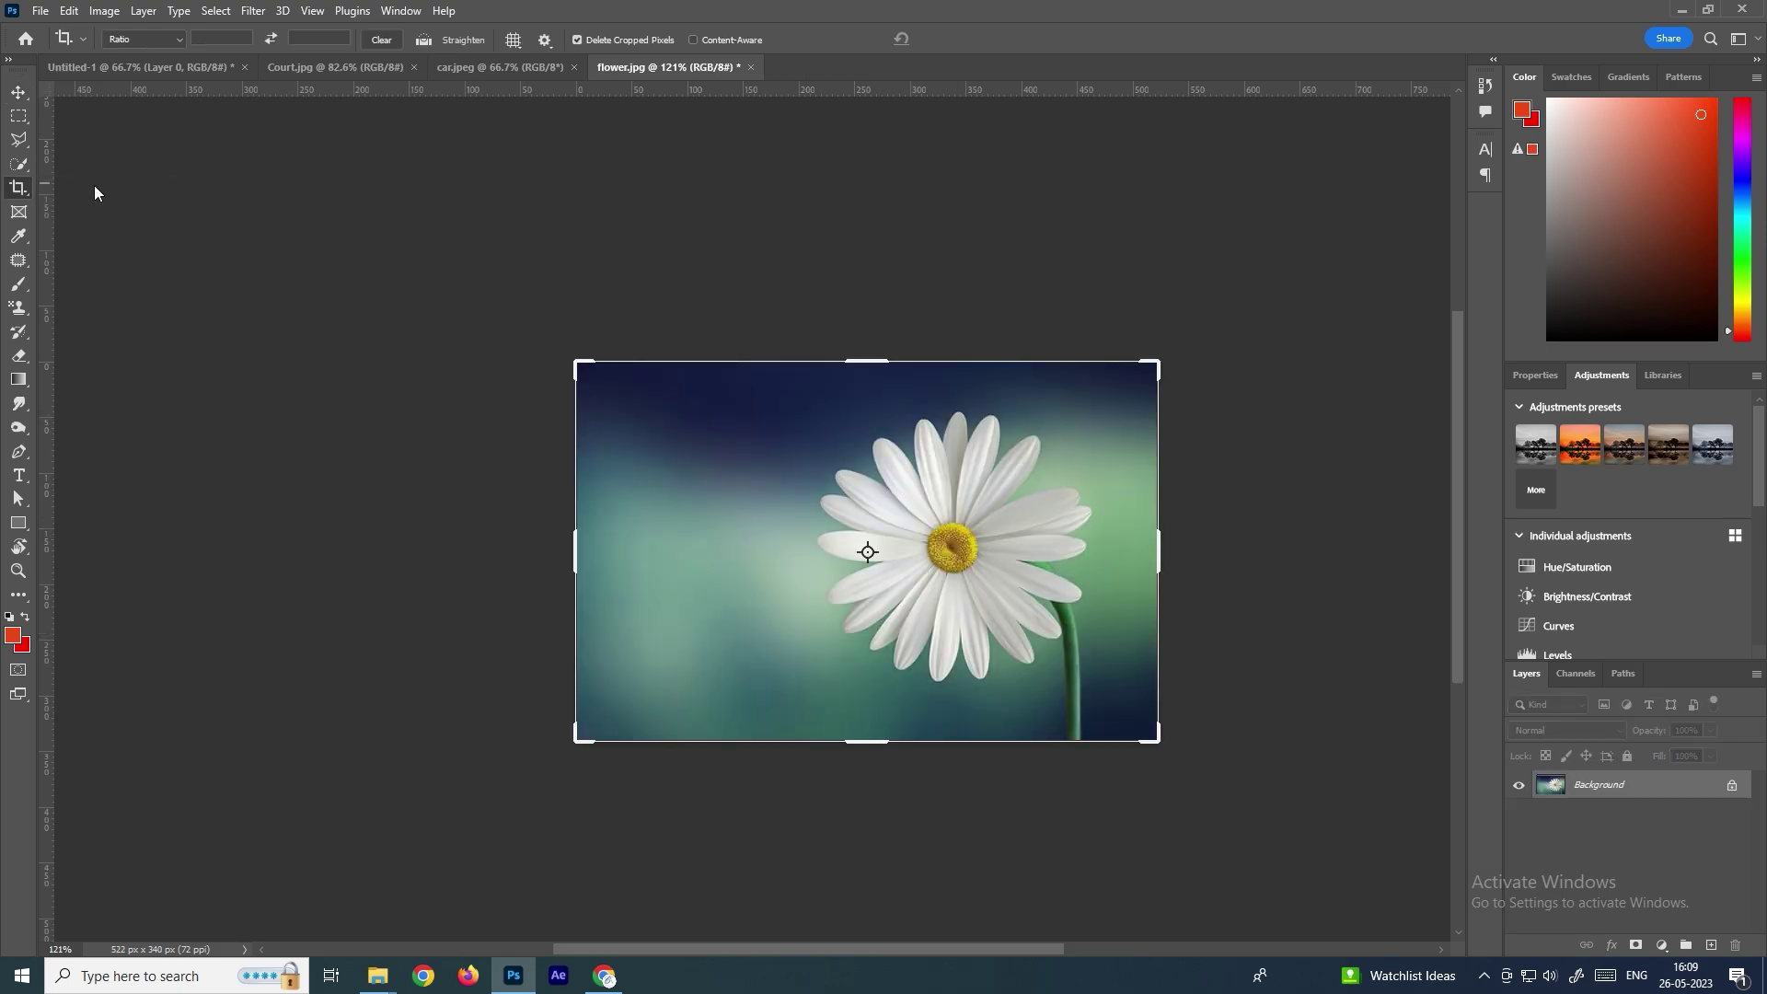
click(144, 43)
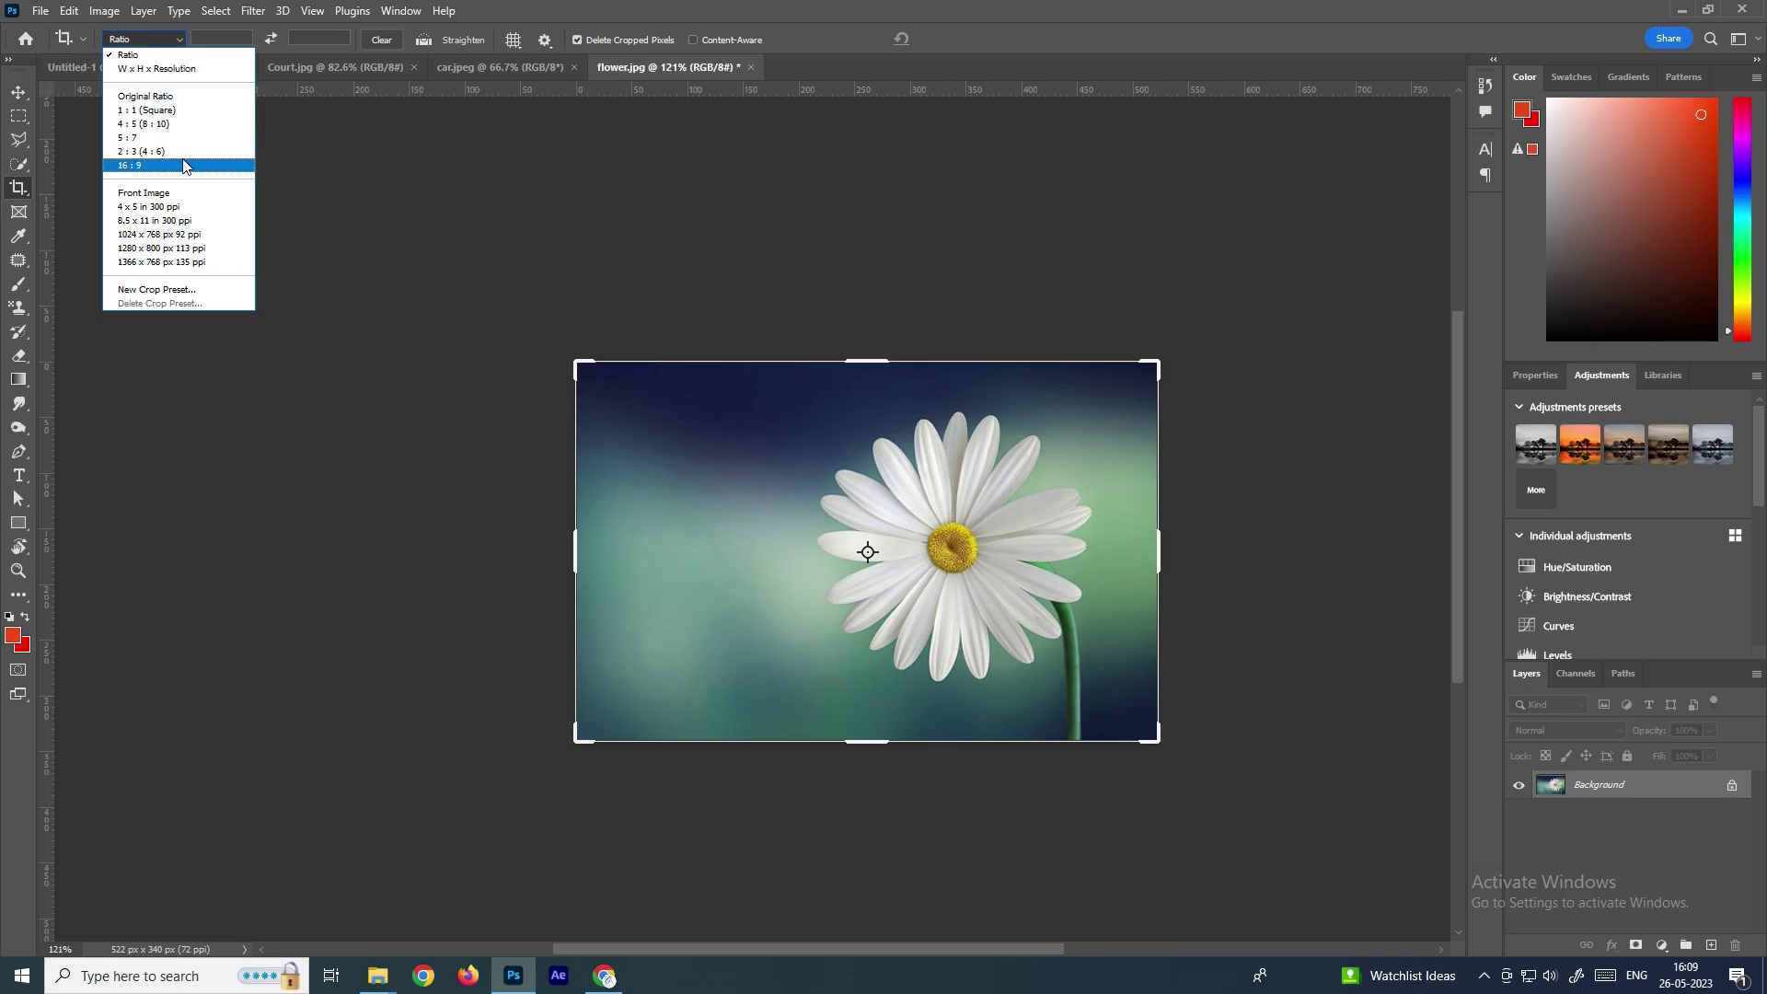
click(145, 138)
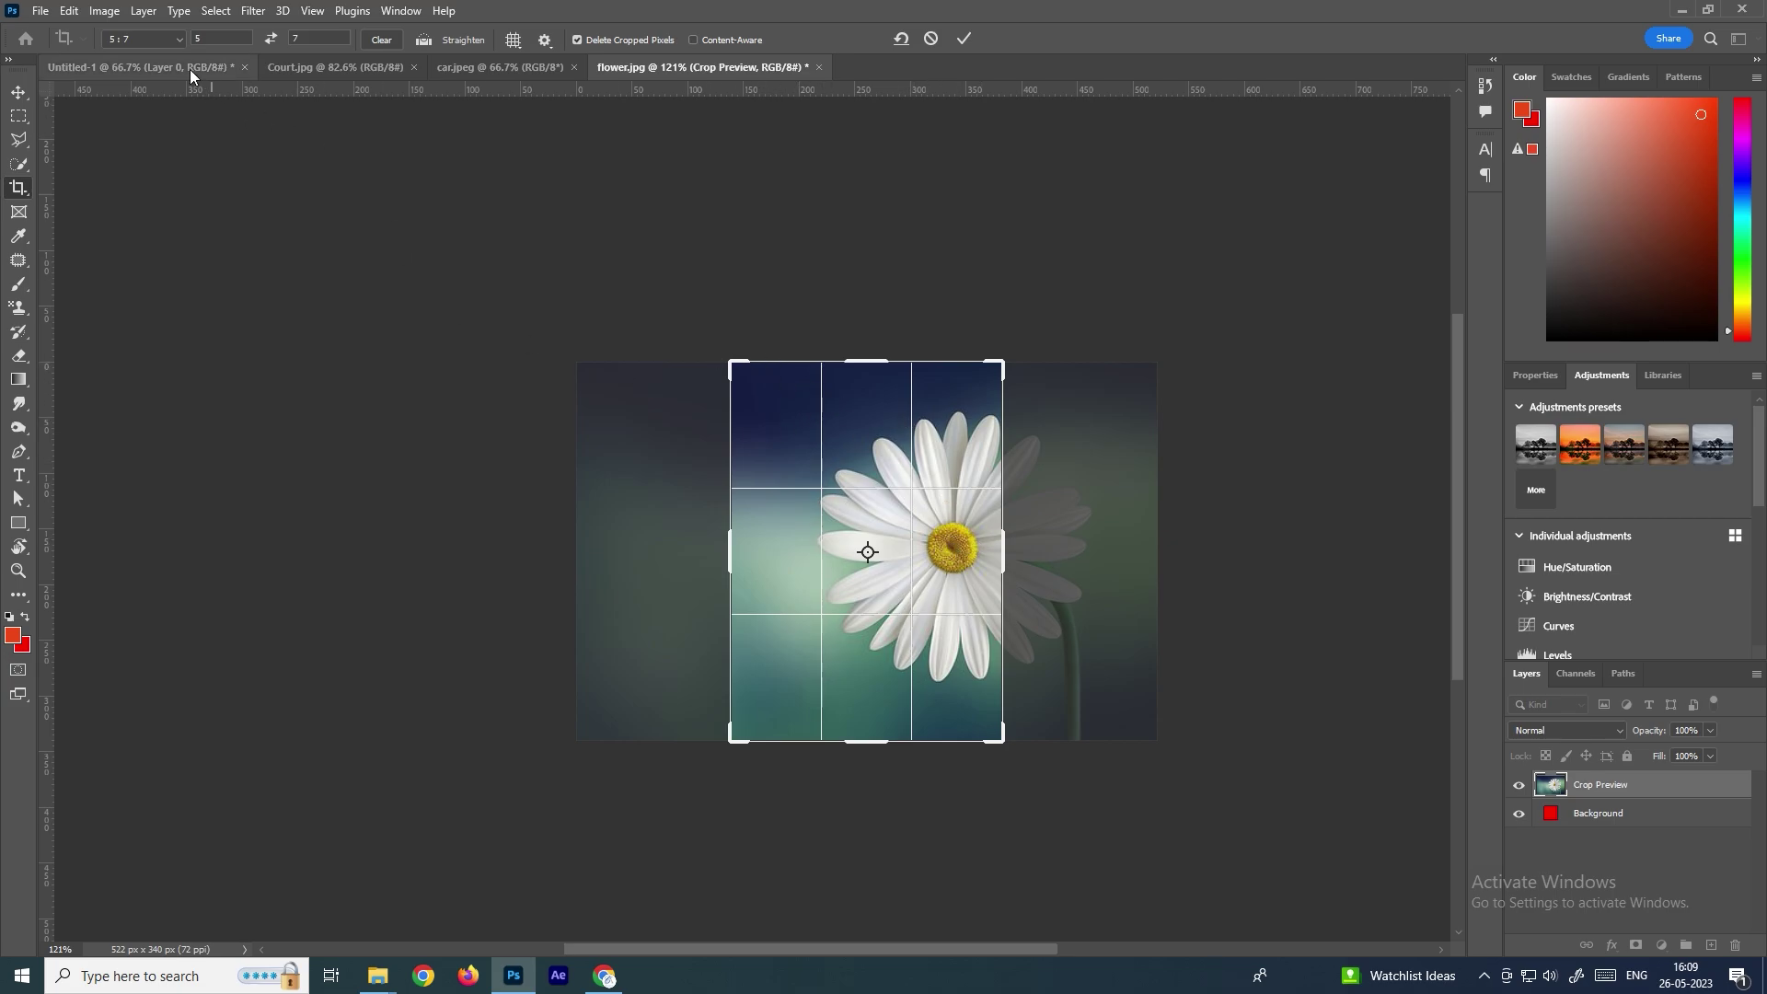
Step: Set a custom 8 : 8 aspect ratio for the crop frame on the flower image
click(140, 37)
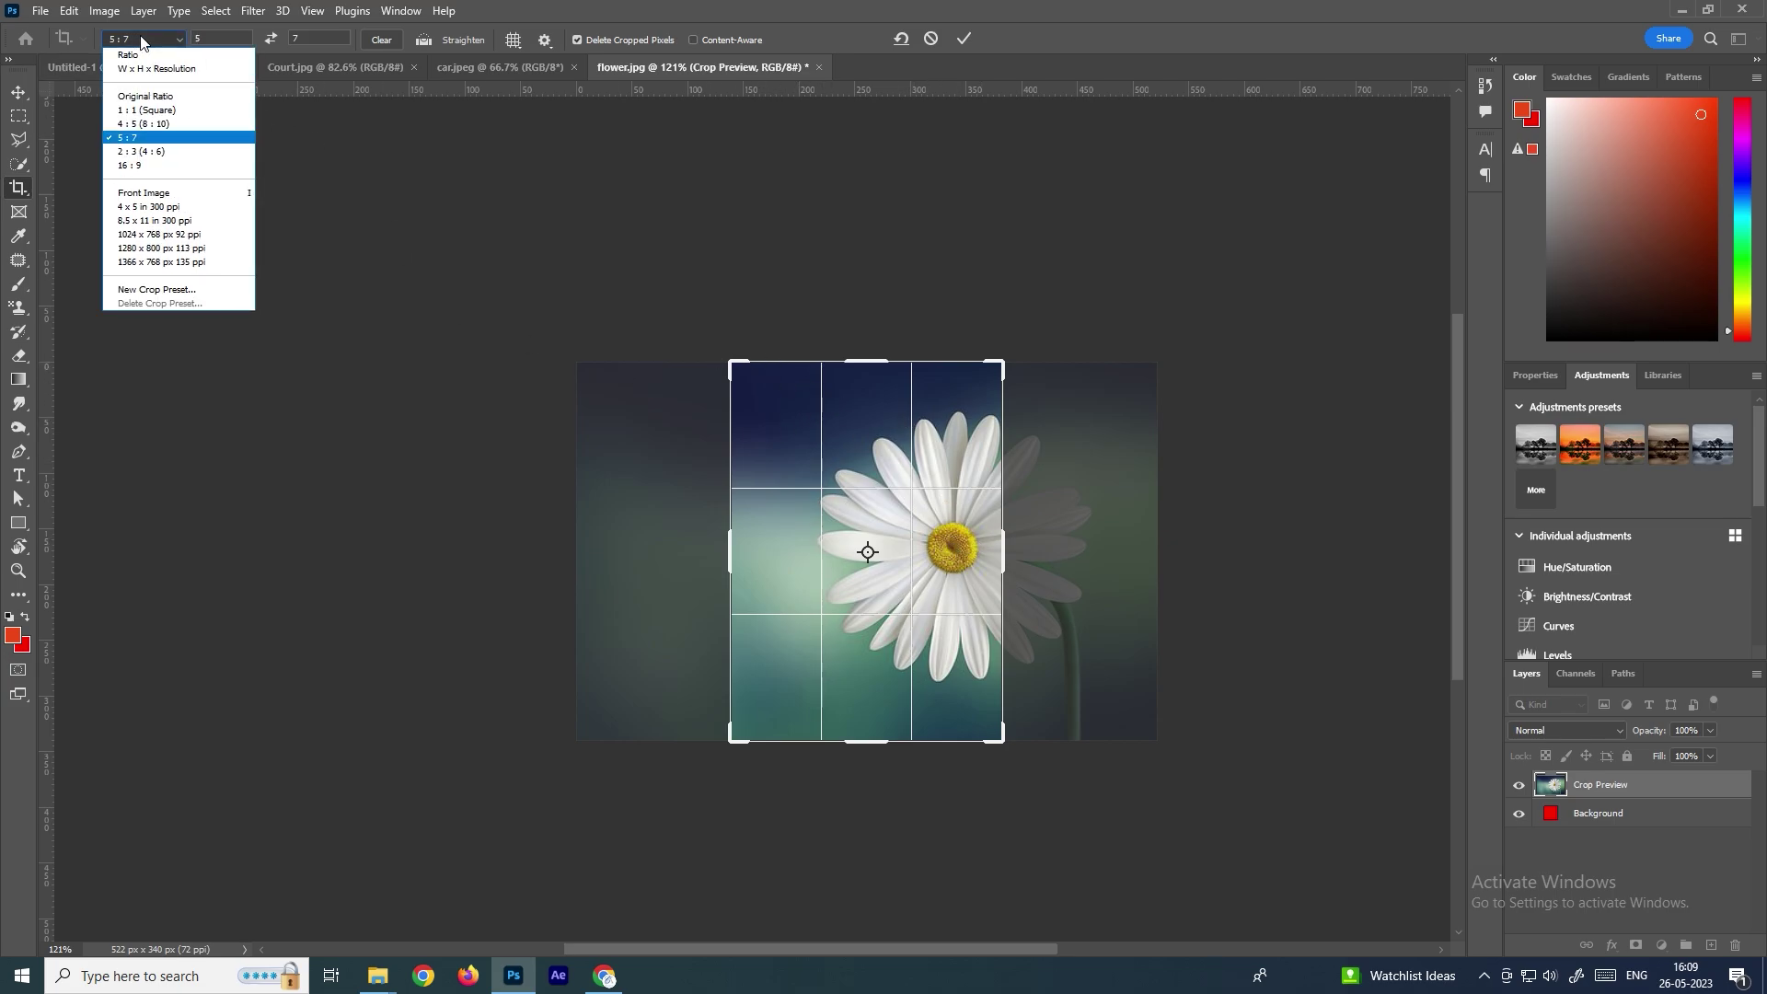
click(211, 38)
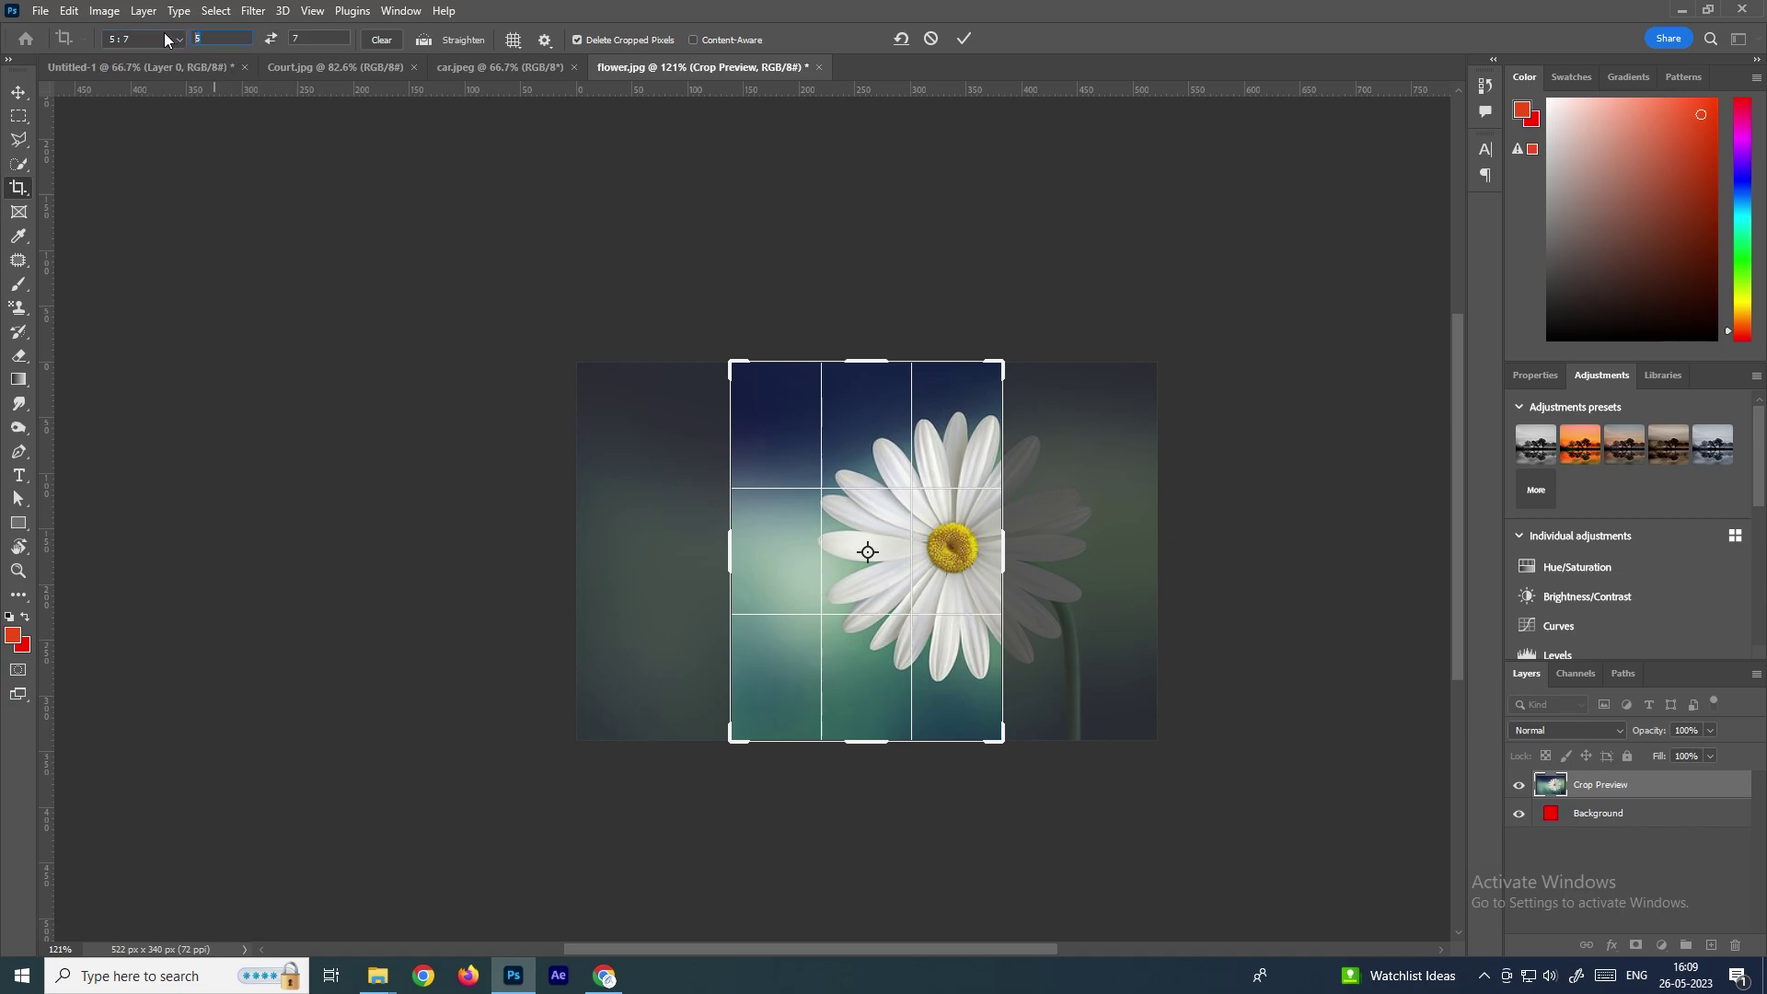
text(8)
key(Tab)
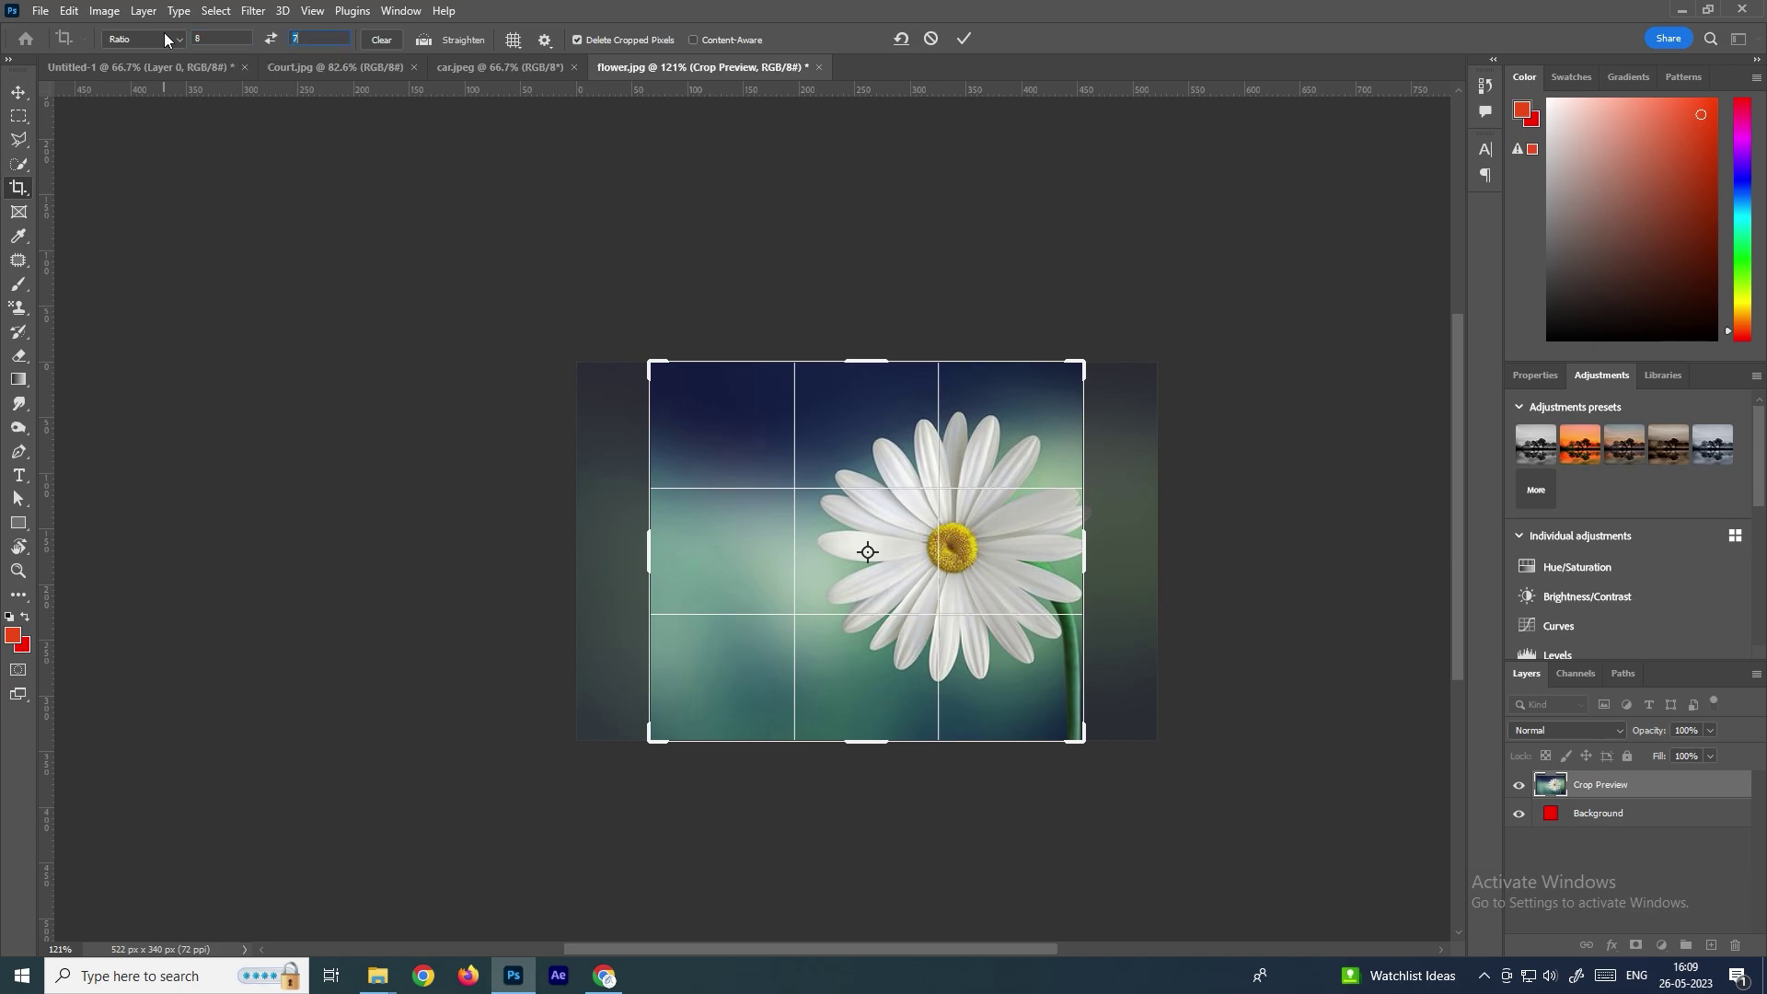
text(8)
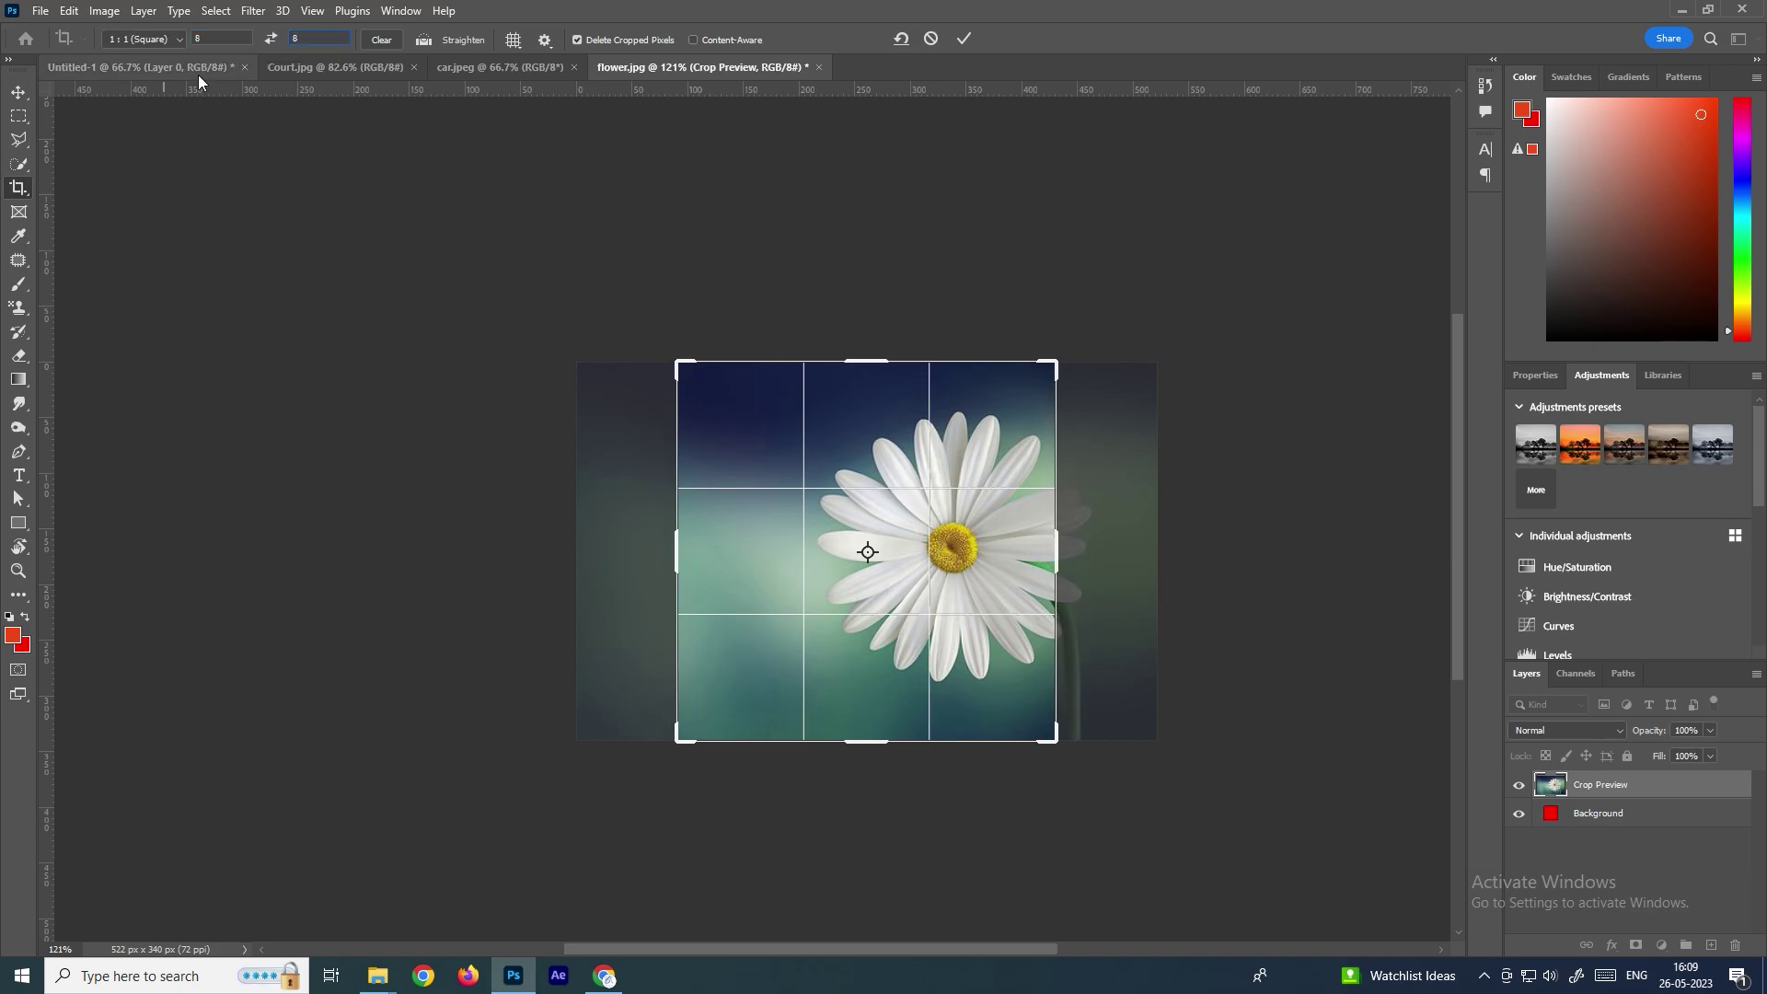
Step: Switch the crop frame's constraint to W x H x Resolution
click(147, 41)
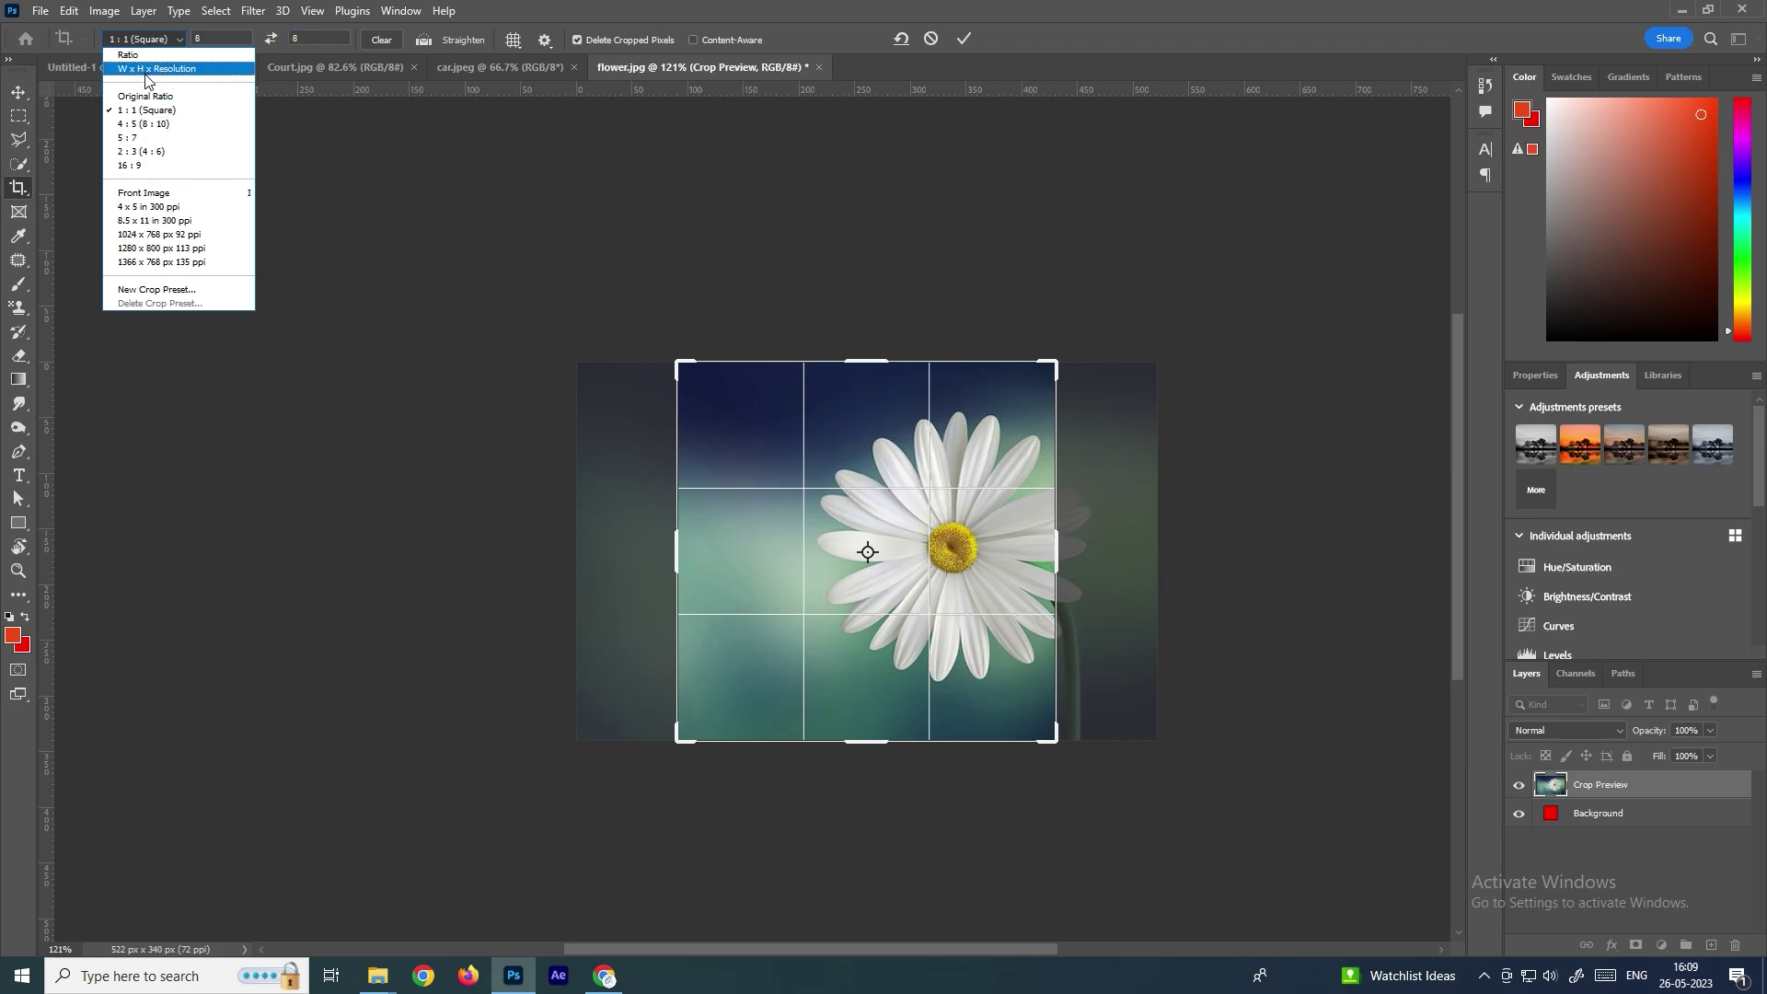
click(177, 70)
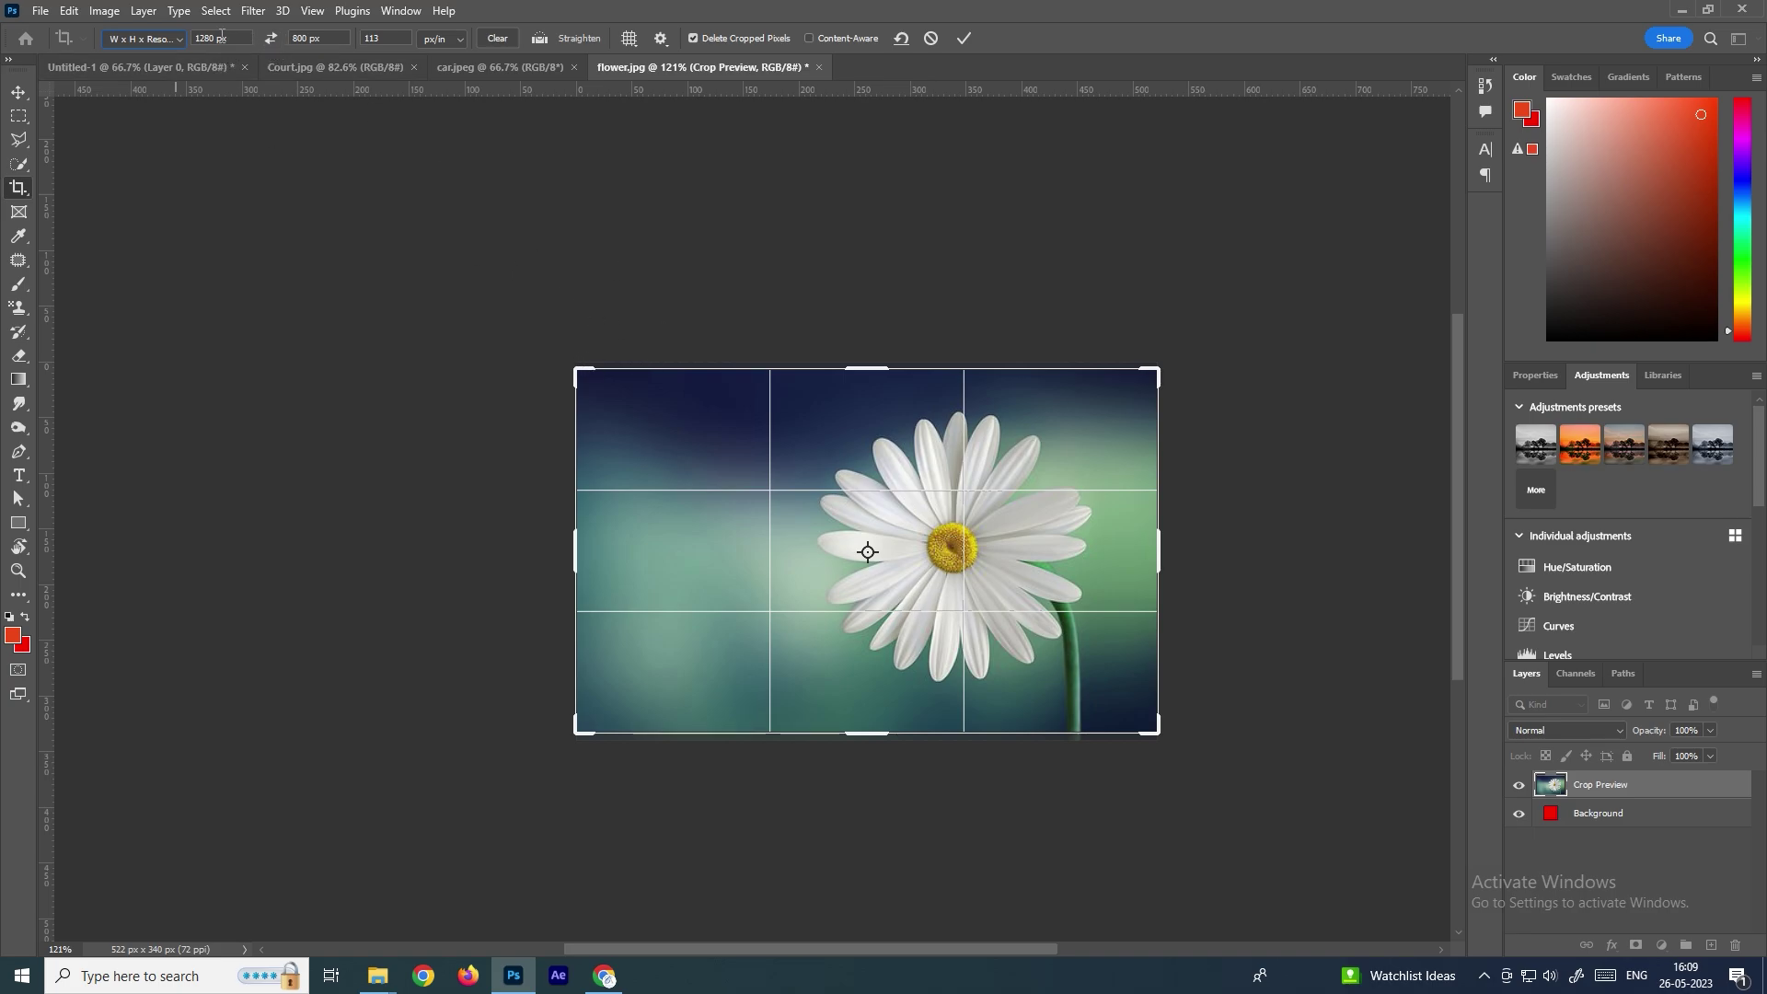
right_click(18, 188)
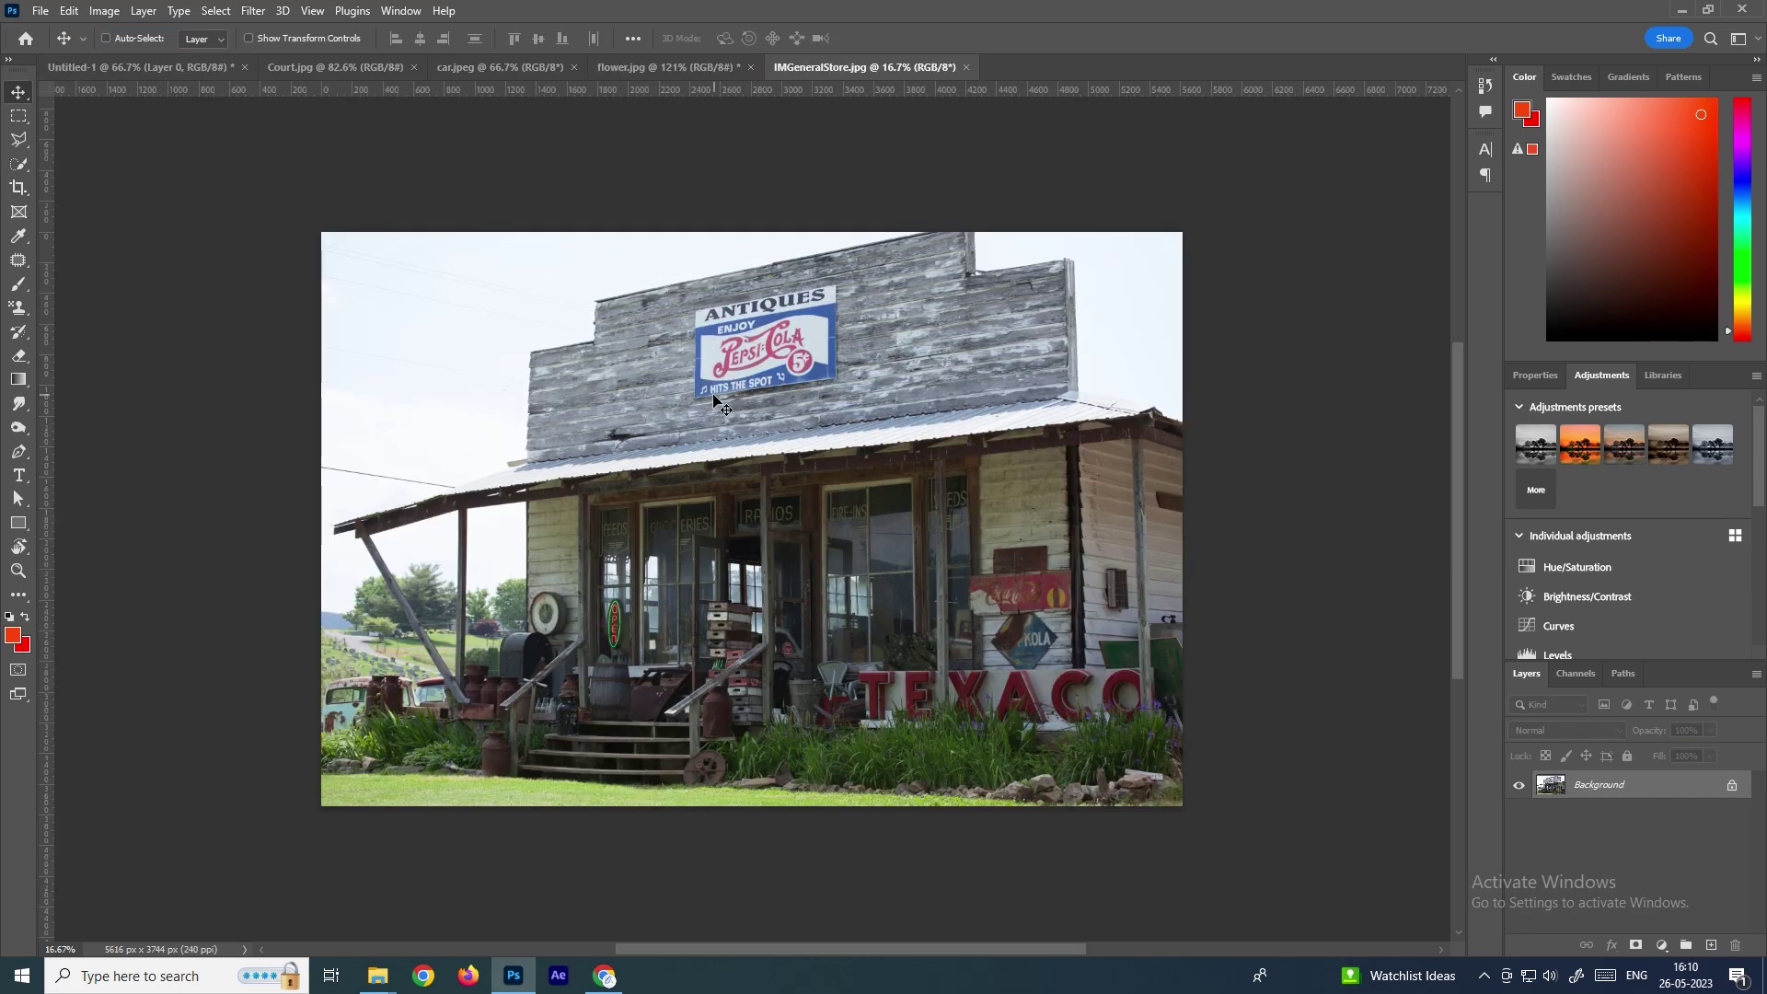
Step: Outline the Pepsi-Cola sign in IMGeneralStore.jpg with a closed four-corner Polygonal Lasso selection
scroll(762, 336, up, 2)
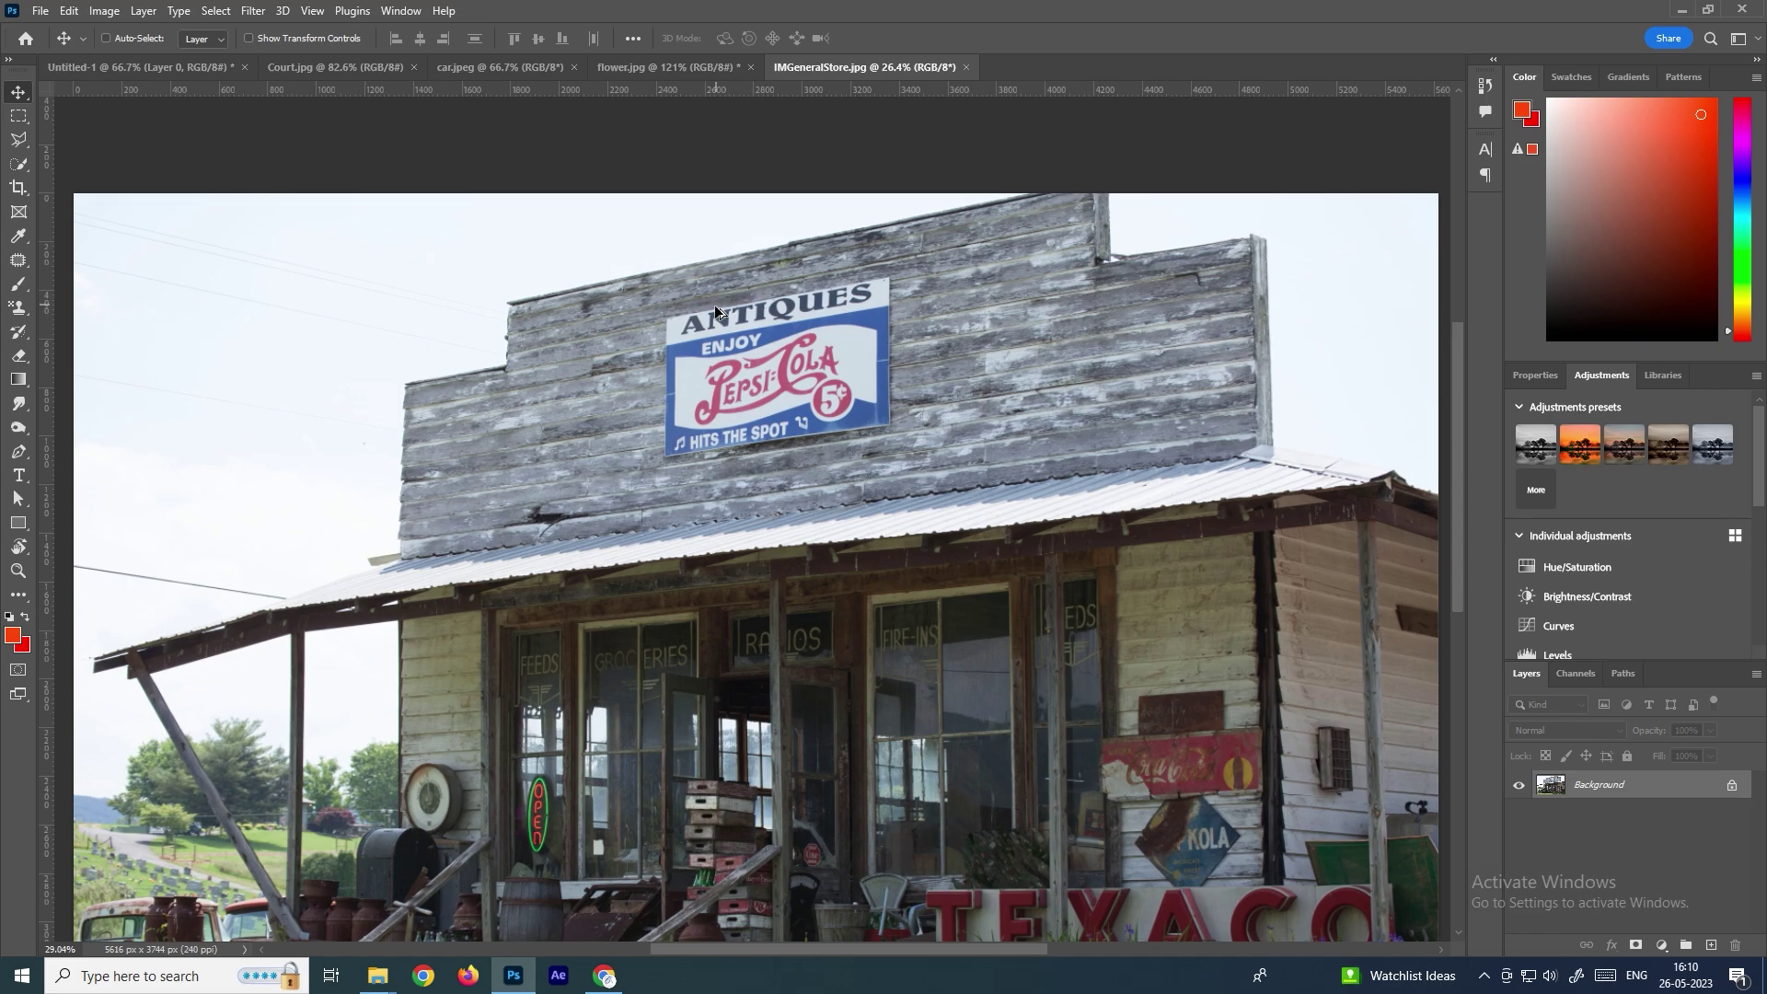
scroll(714, 305, up, 2)
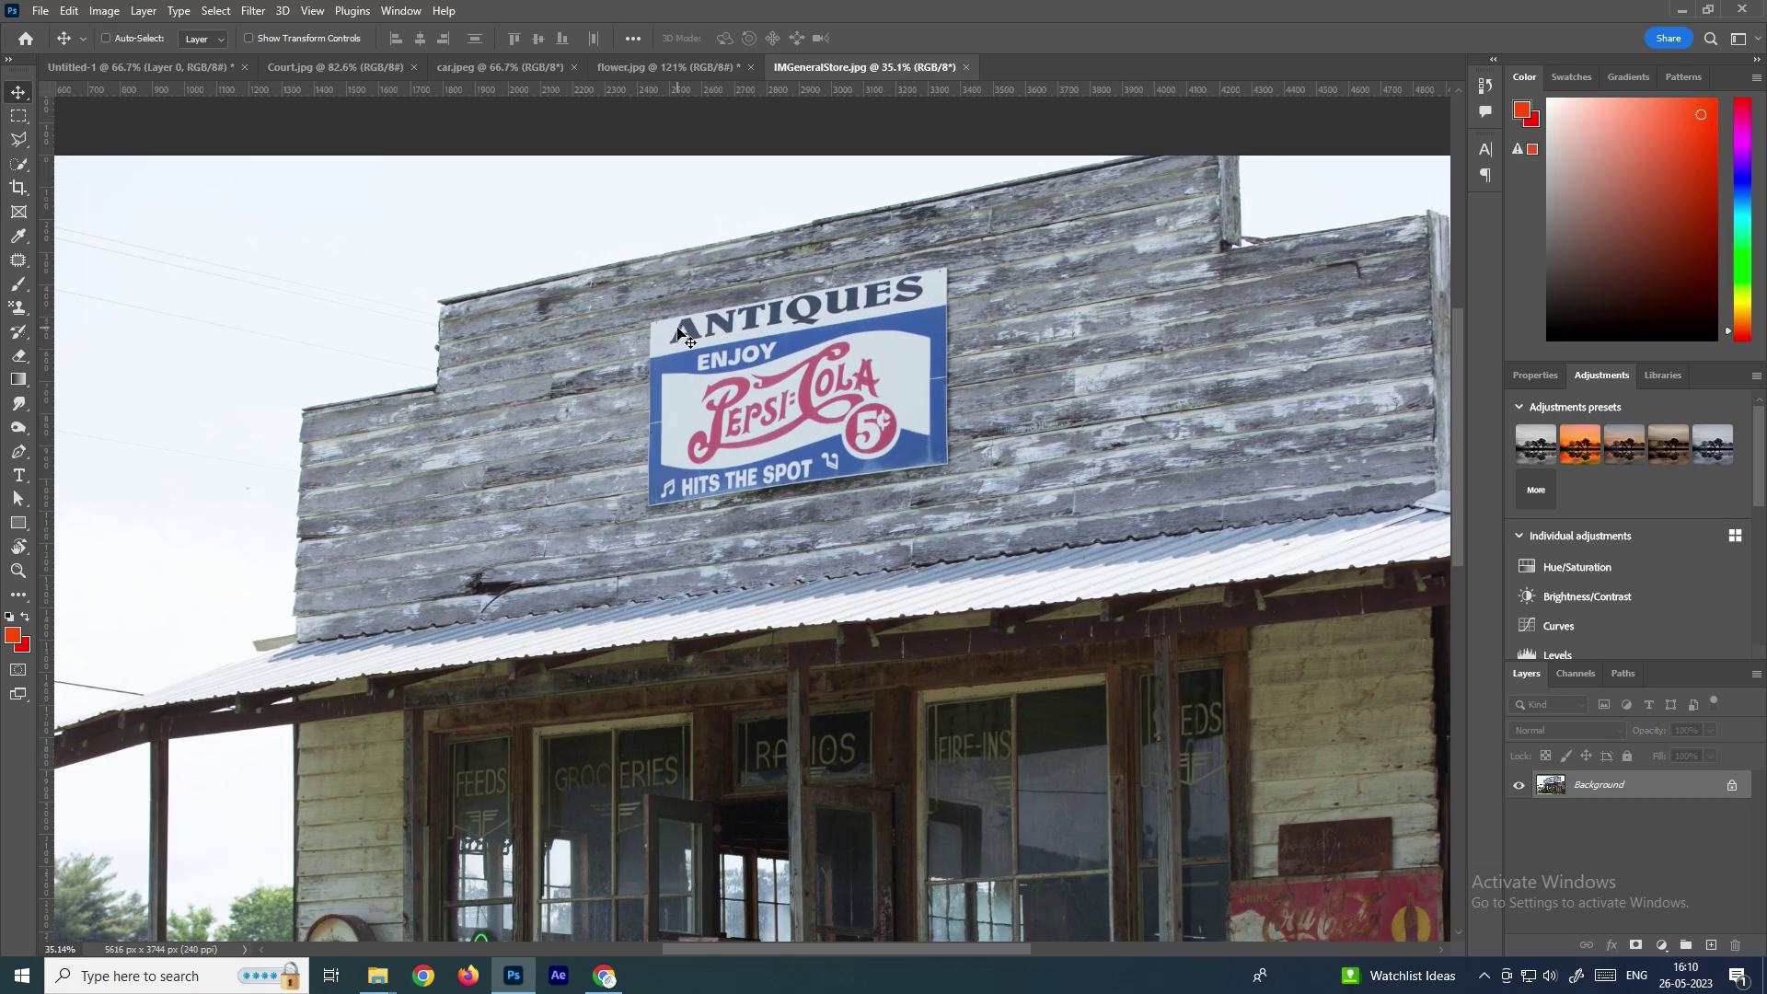
scroll(678, 336, up, 2)
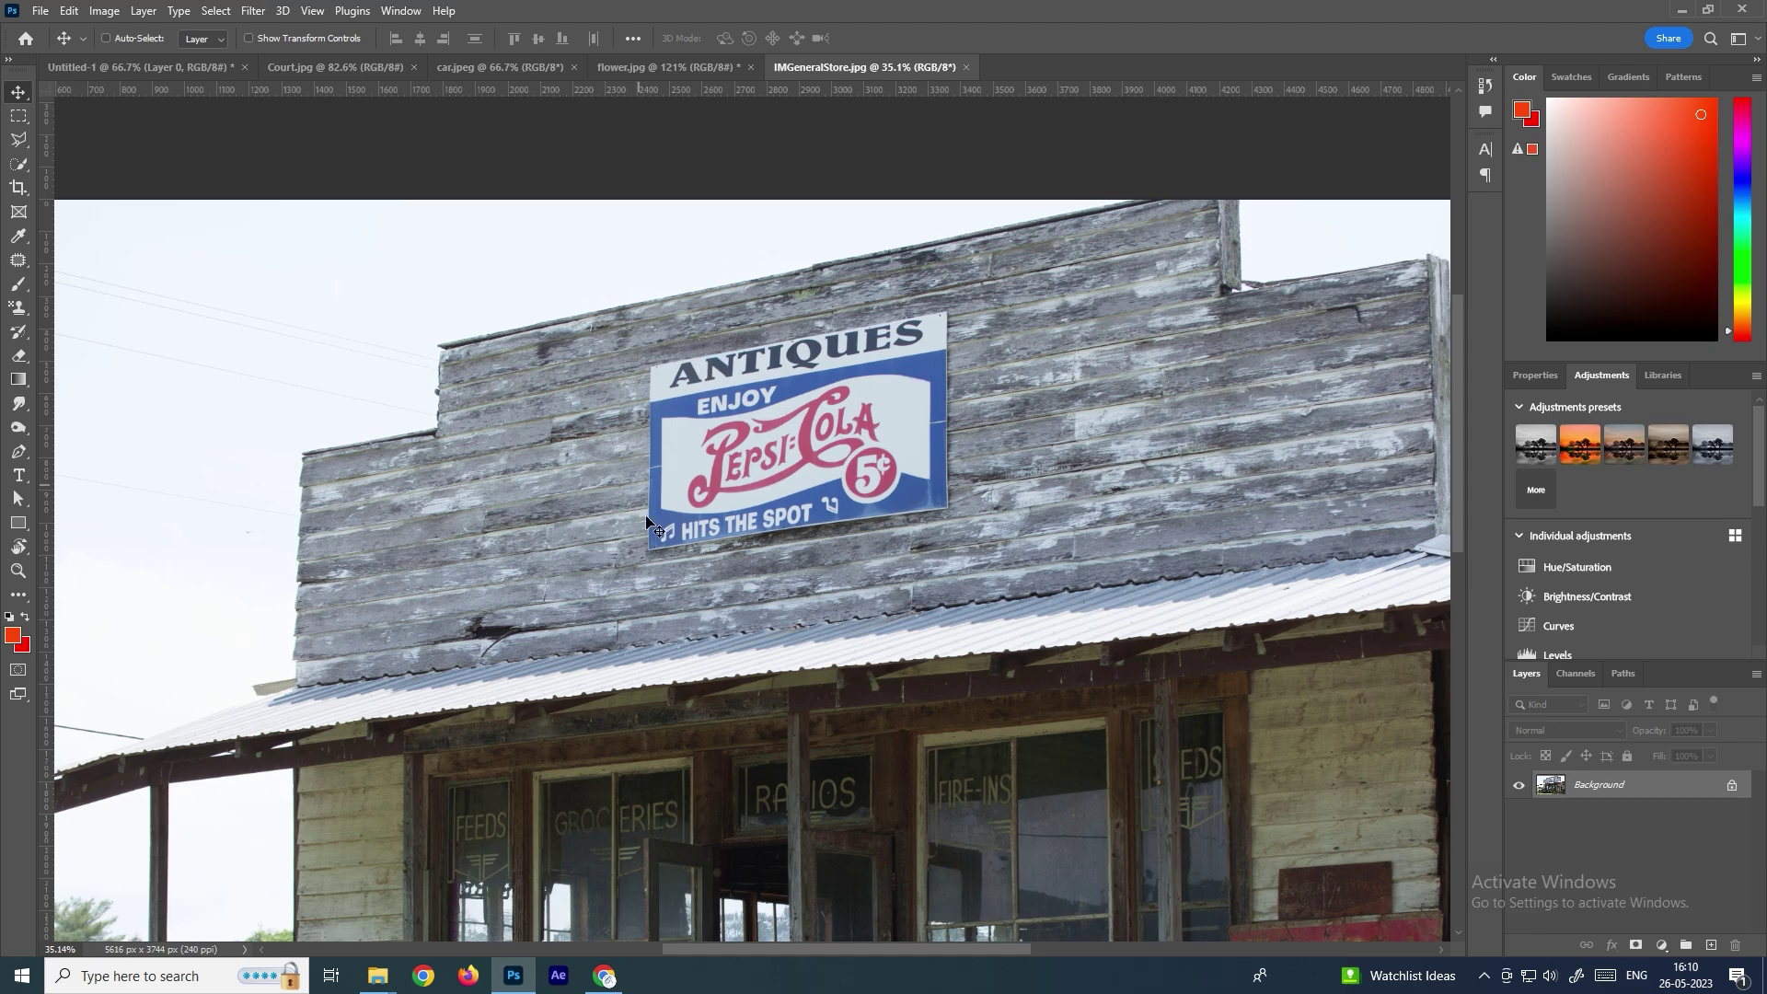
click(18, 139)
click(118, 158)
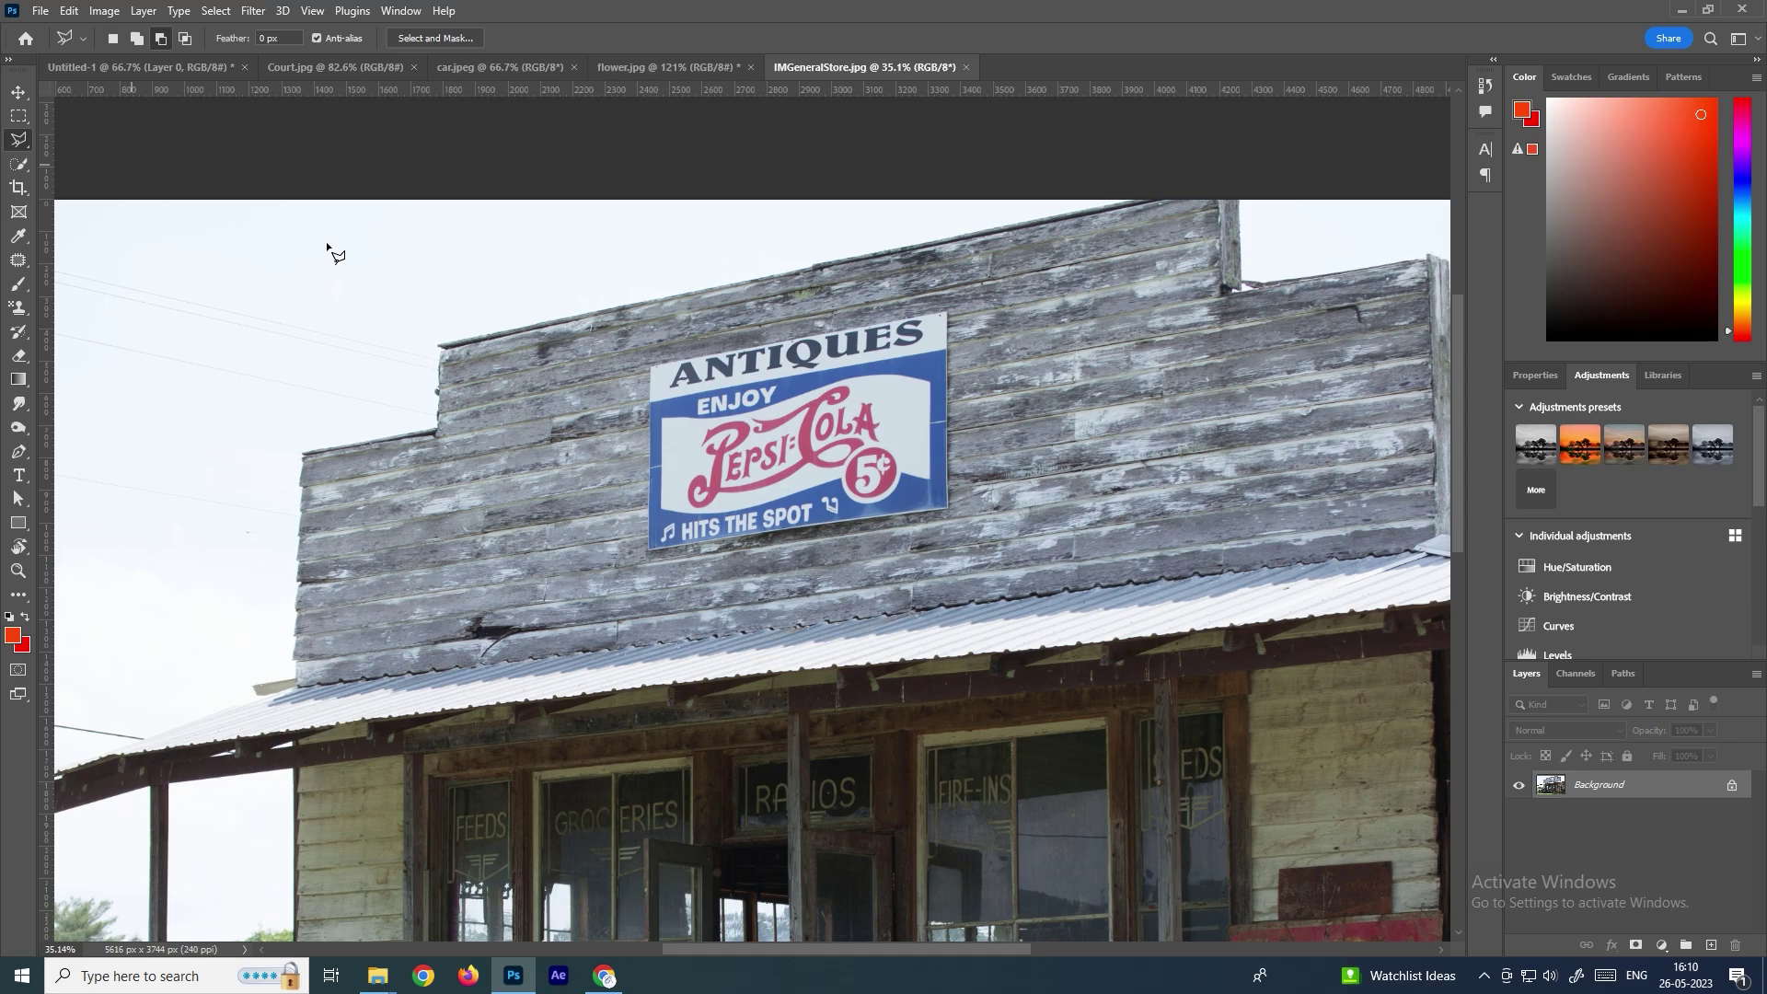
click(650, 362)
click(647, 547)
click(948, 506)
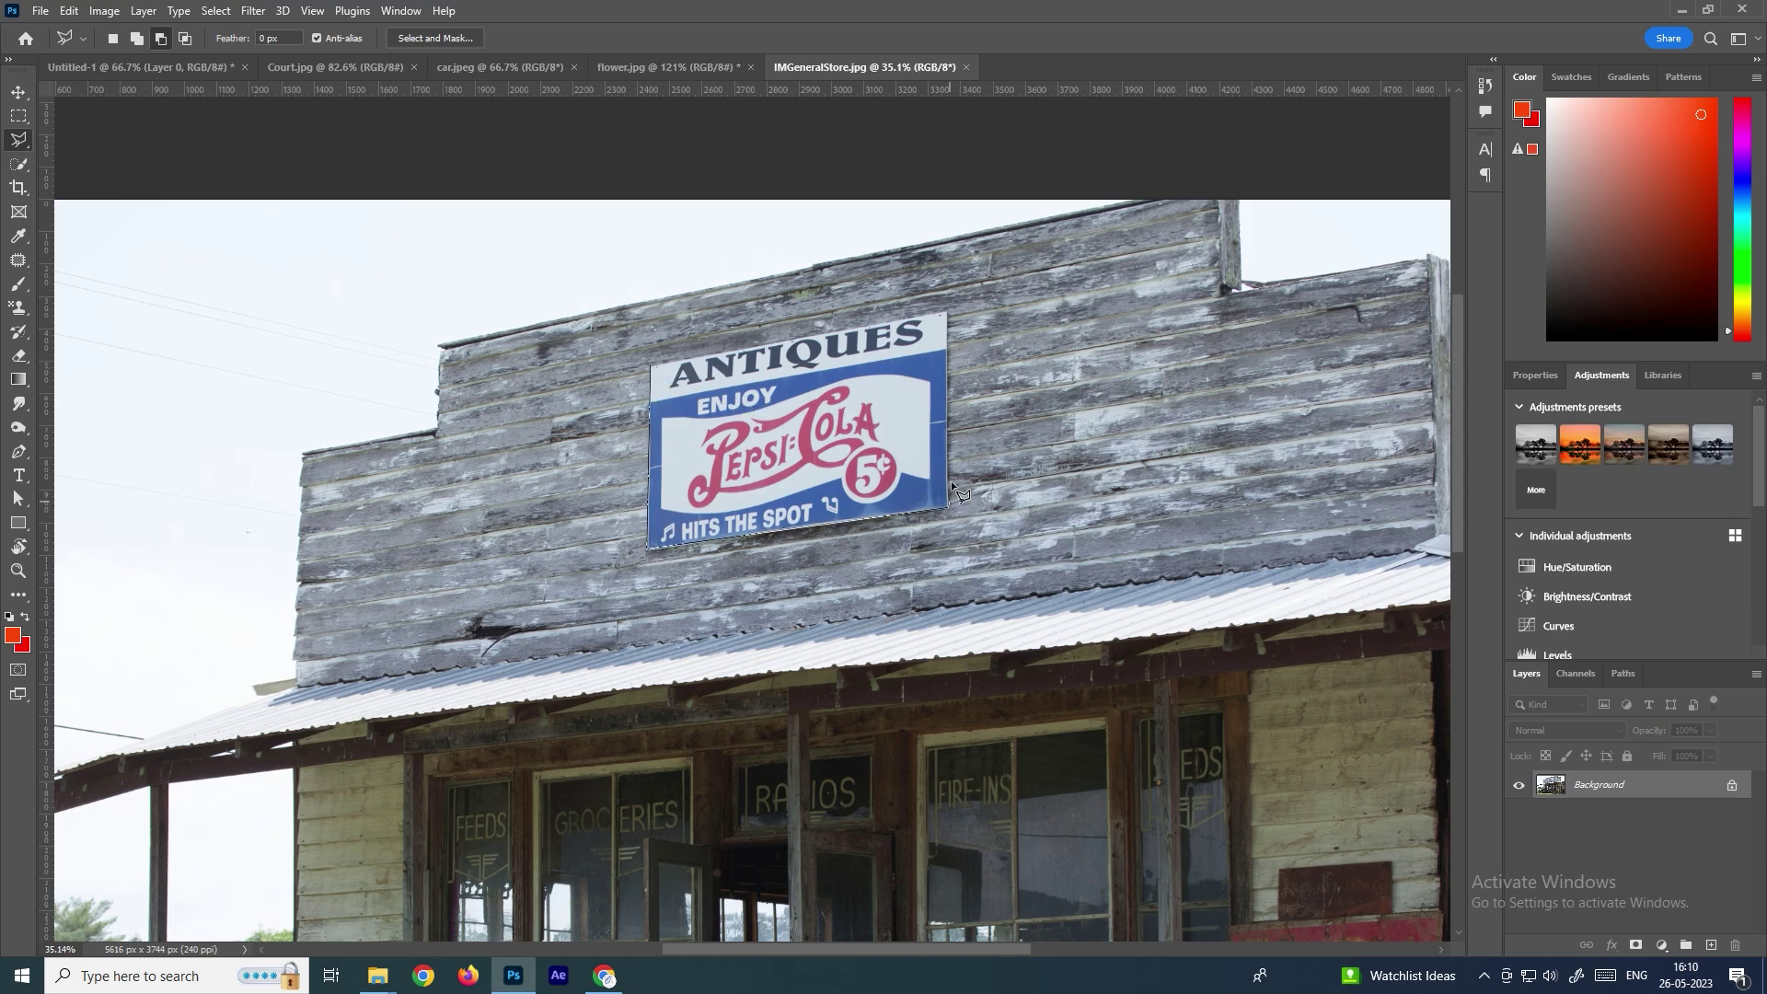
click(948, 313)
click(651, 362)
Step: Copy the selected sign to a new layer and view it in isolation by temporarily hiding the Background
key(ctrl+j)
click(1519, 813)
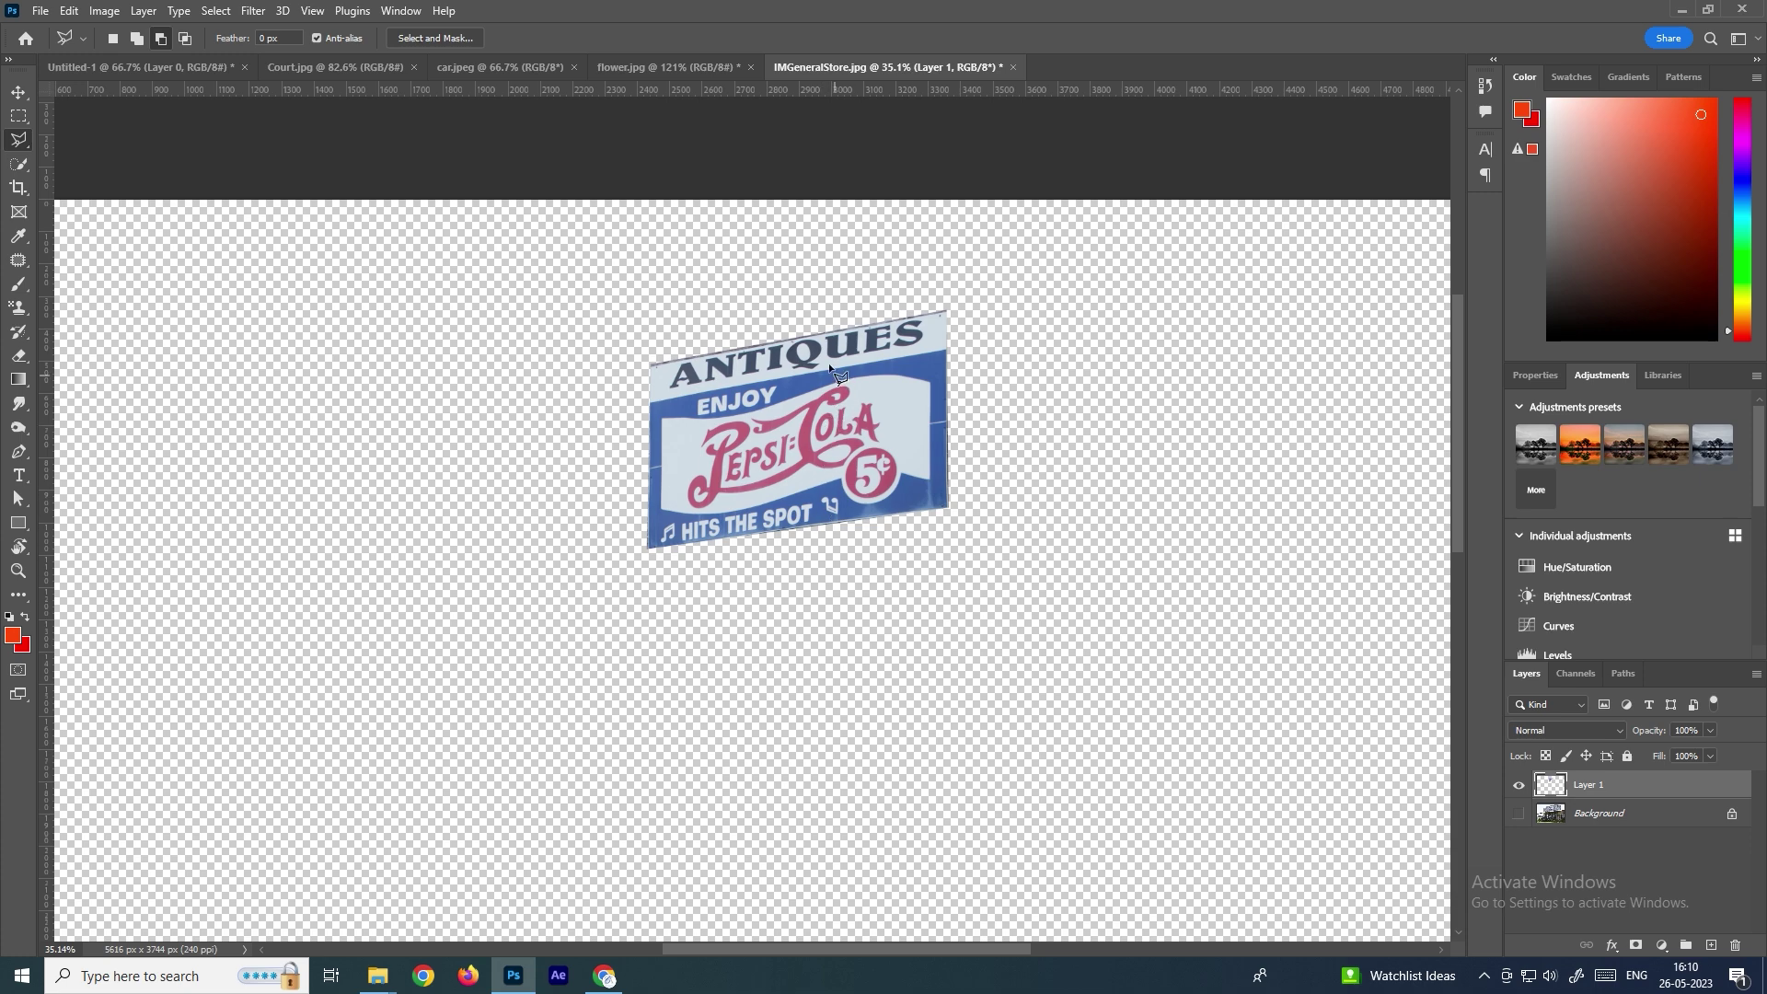
key(ctrl+z)
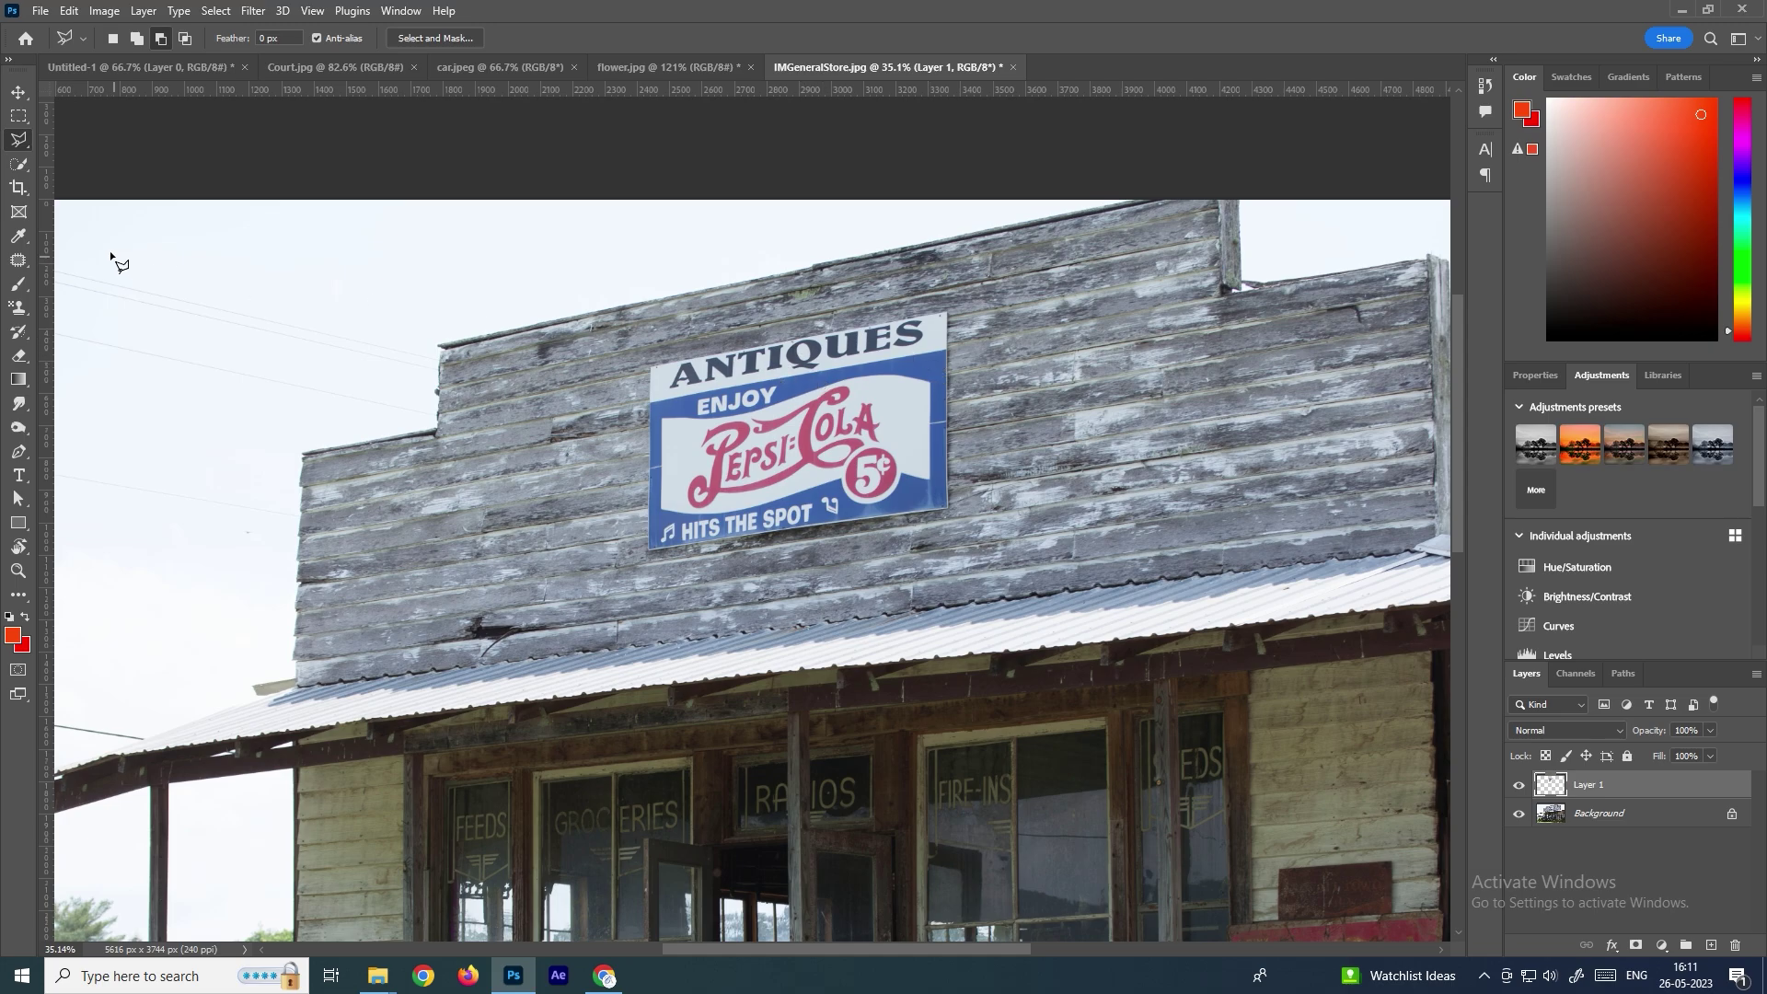
Step: Draw a Perspective Crop frame roughly over the Pepsi-Cola sign
click(18, 212)
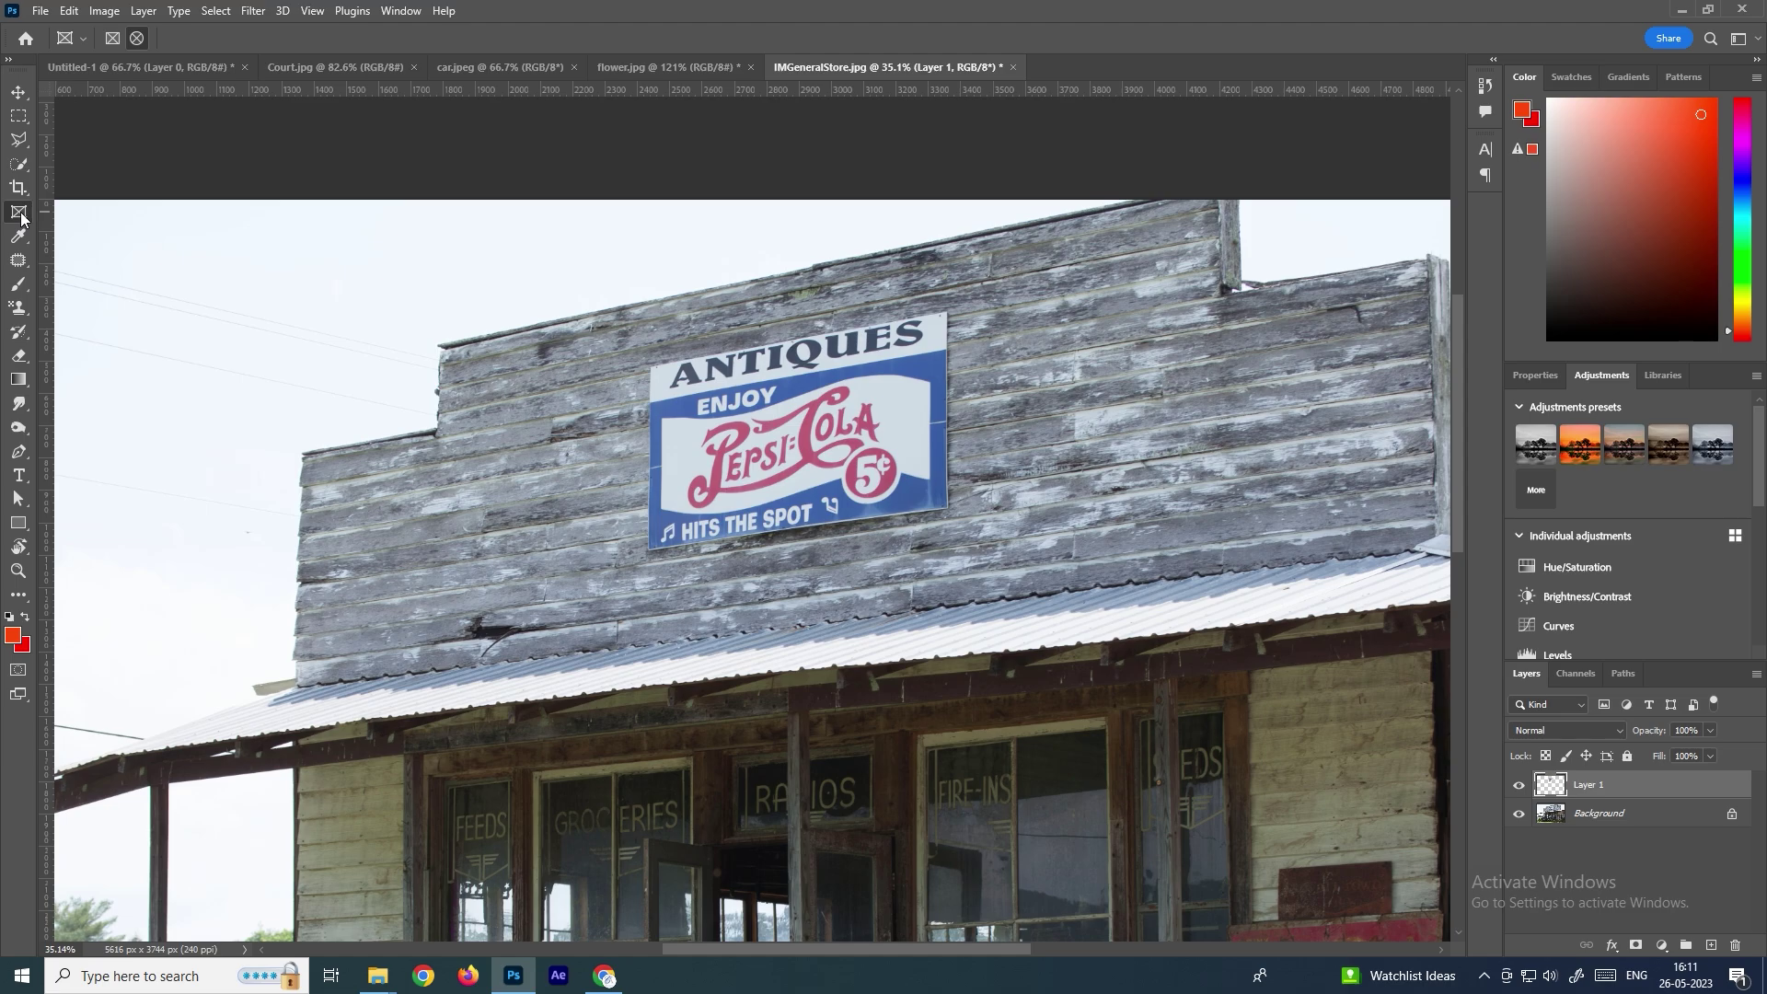
right_click(18, 187)
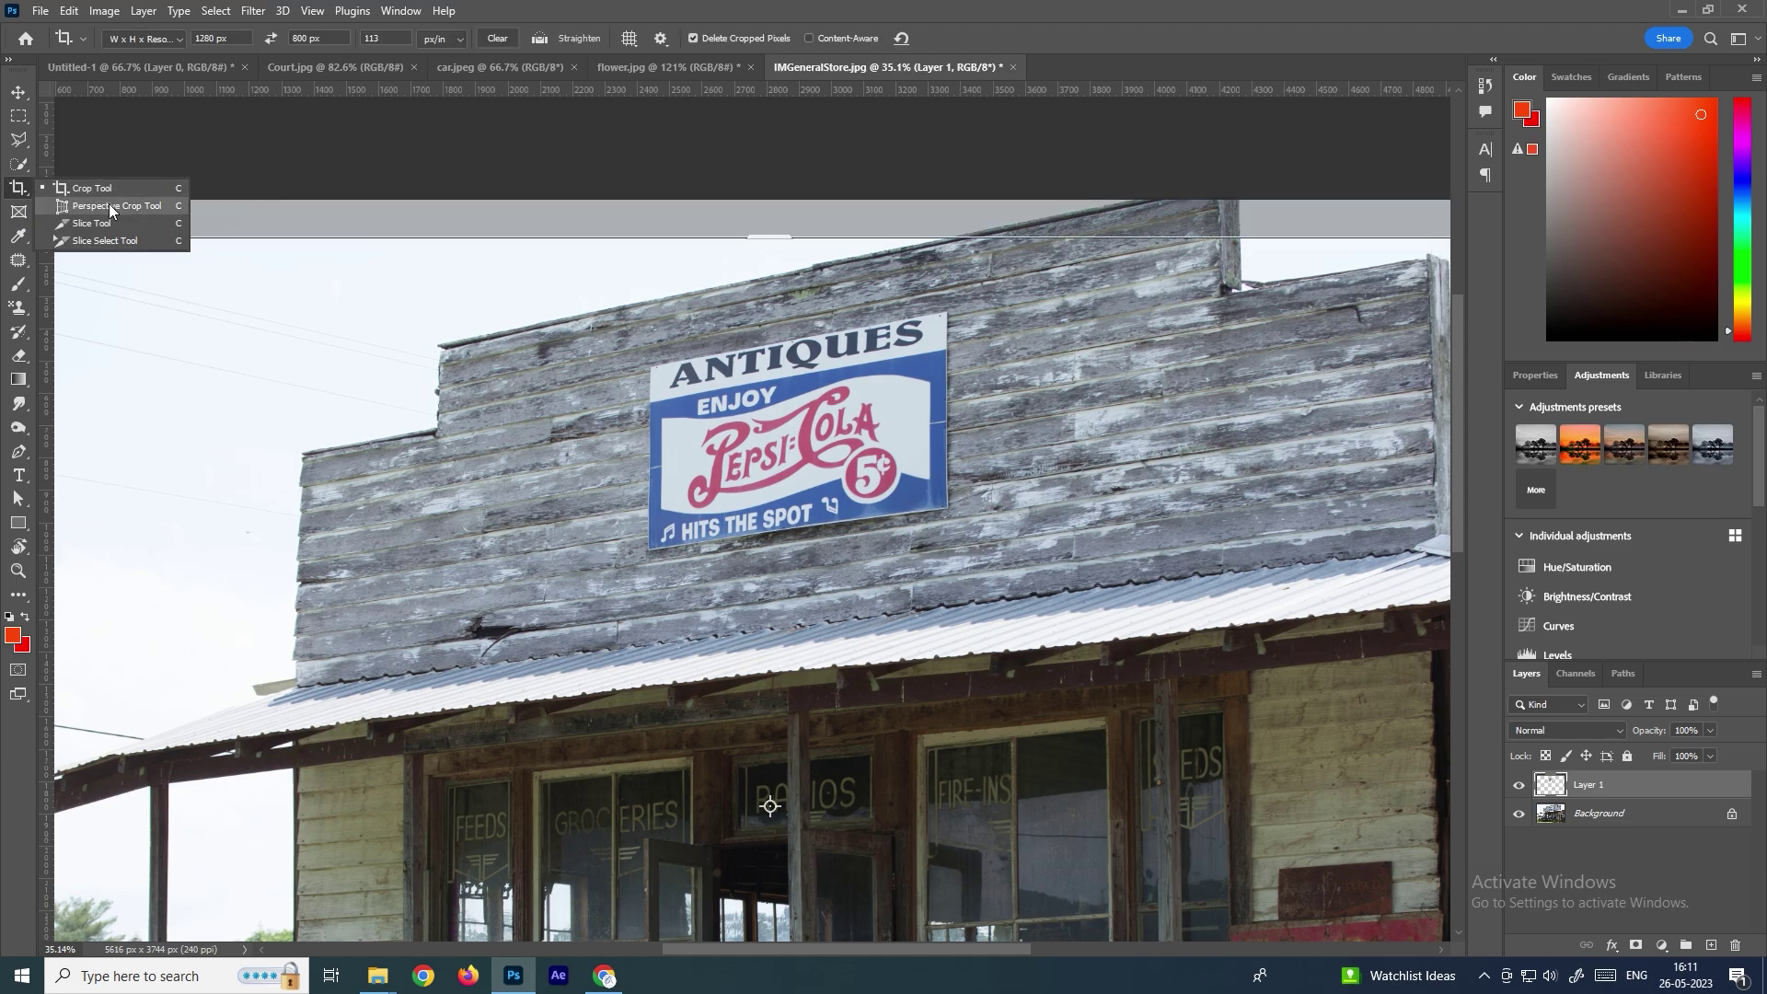
click(92, 210)
drag(647, 358, 968, 548)
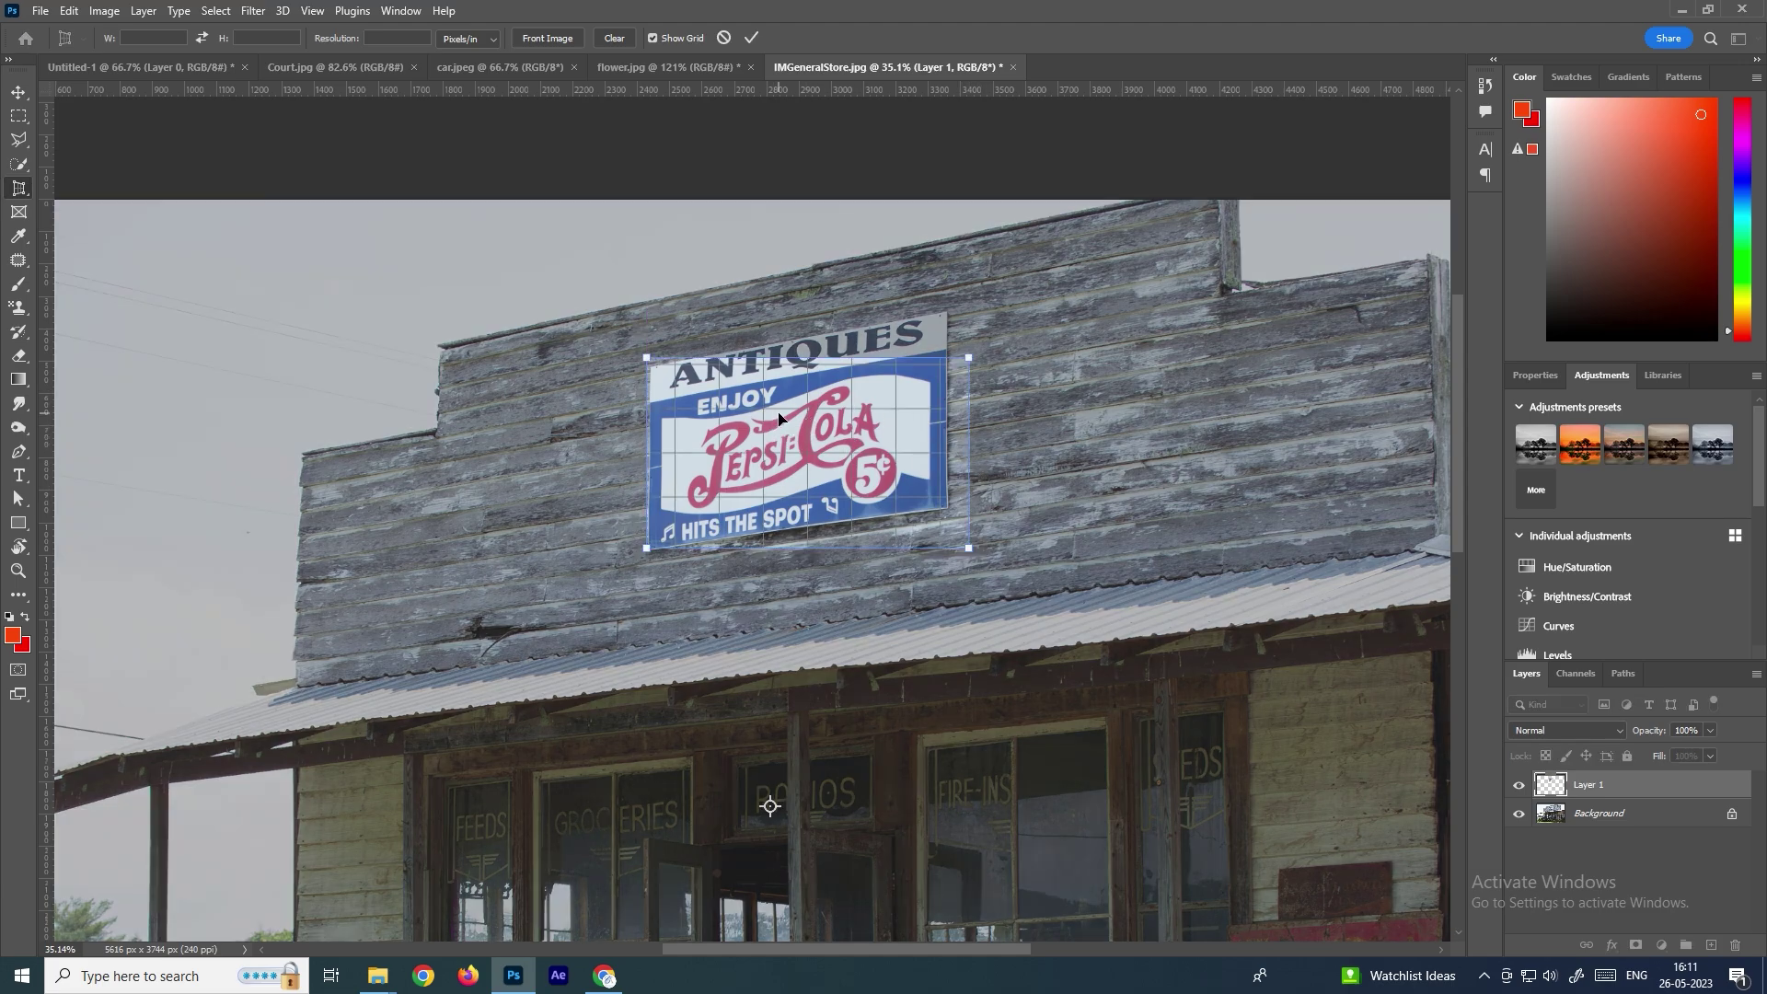
Step: Align the two left corners of the perspective crop frame with the sign's left corners
scroll(736, 420, up, 3)
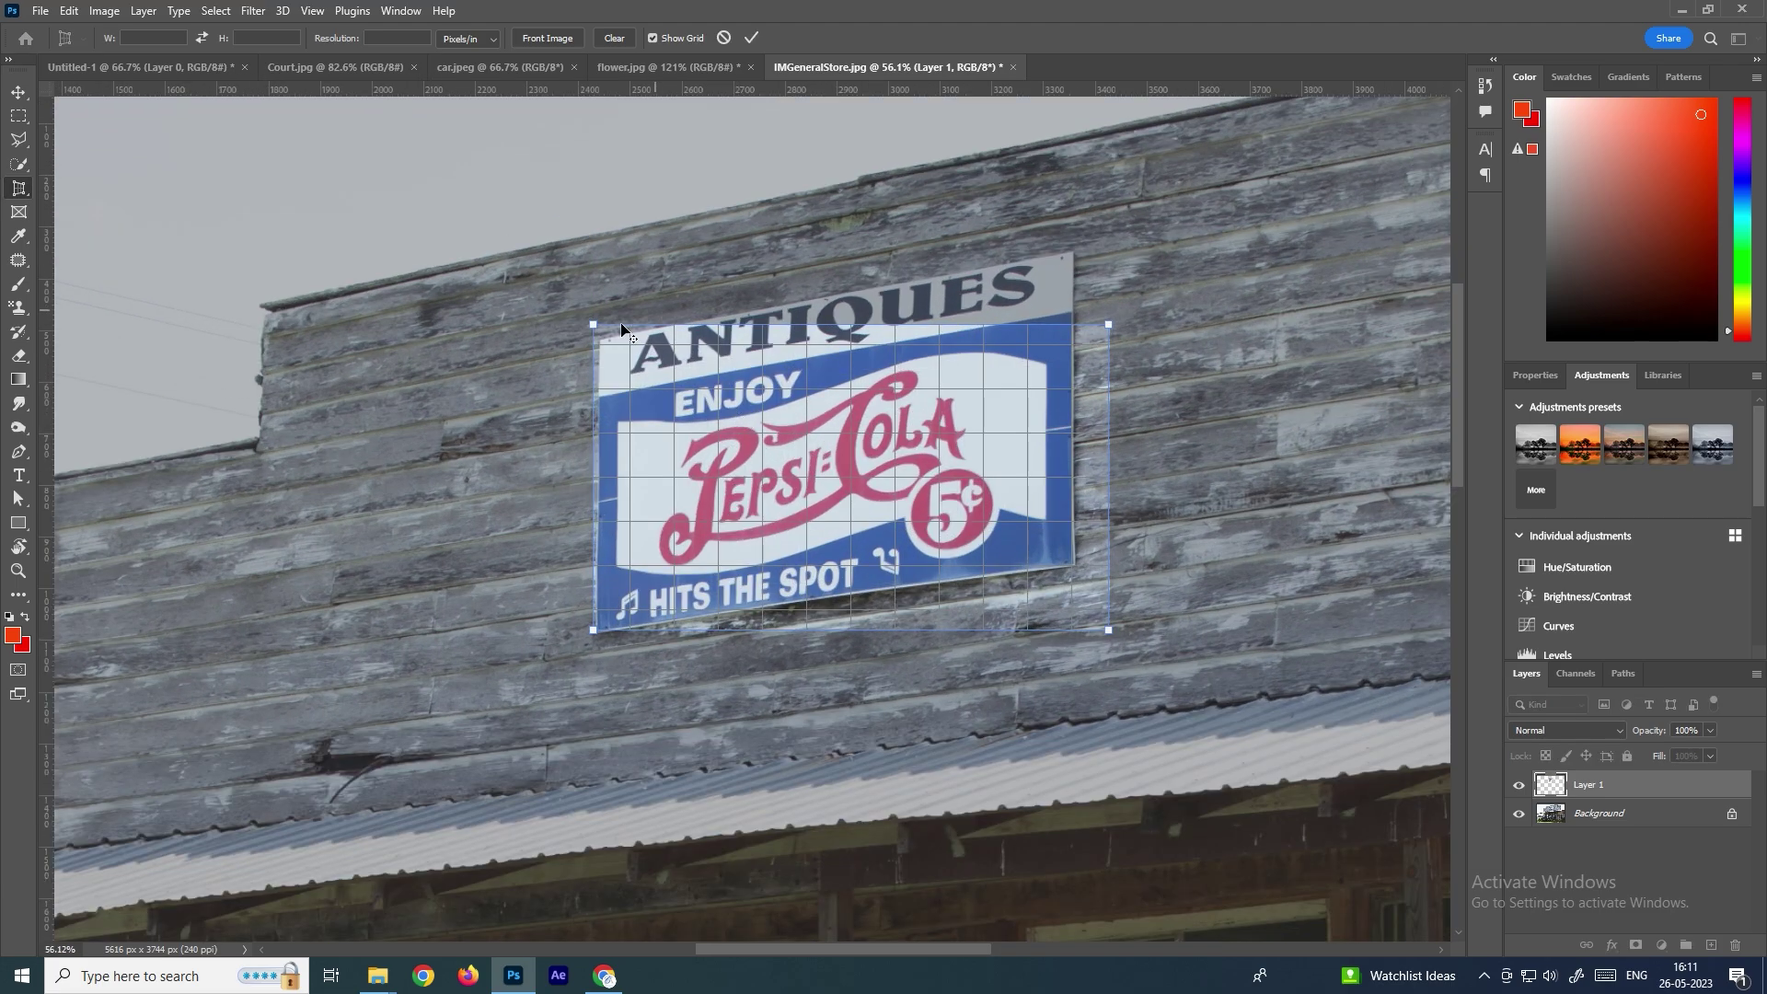
scroll(622, 329, up, 2)
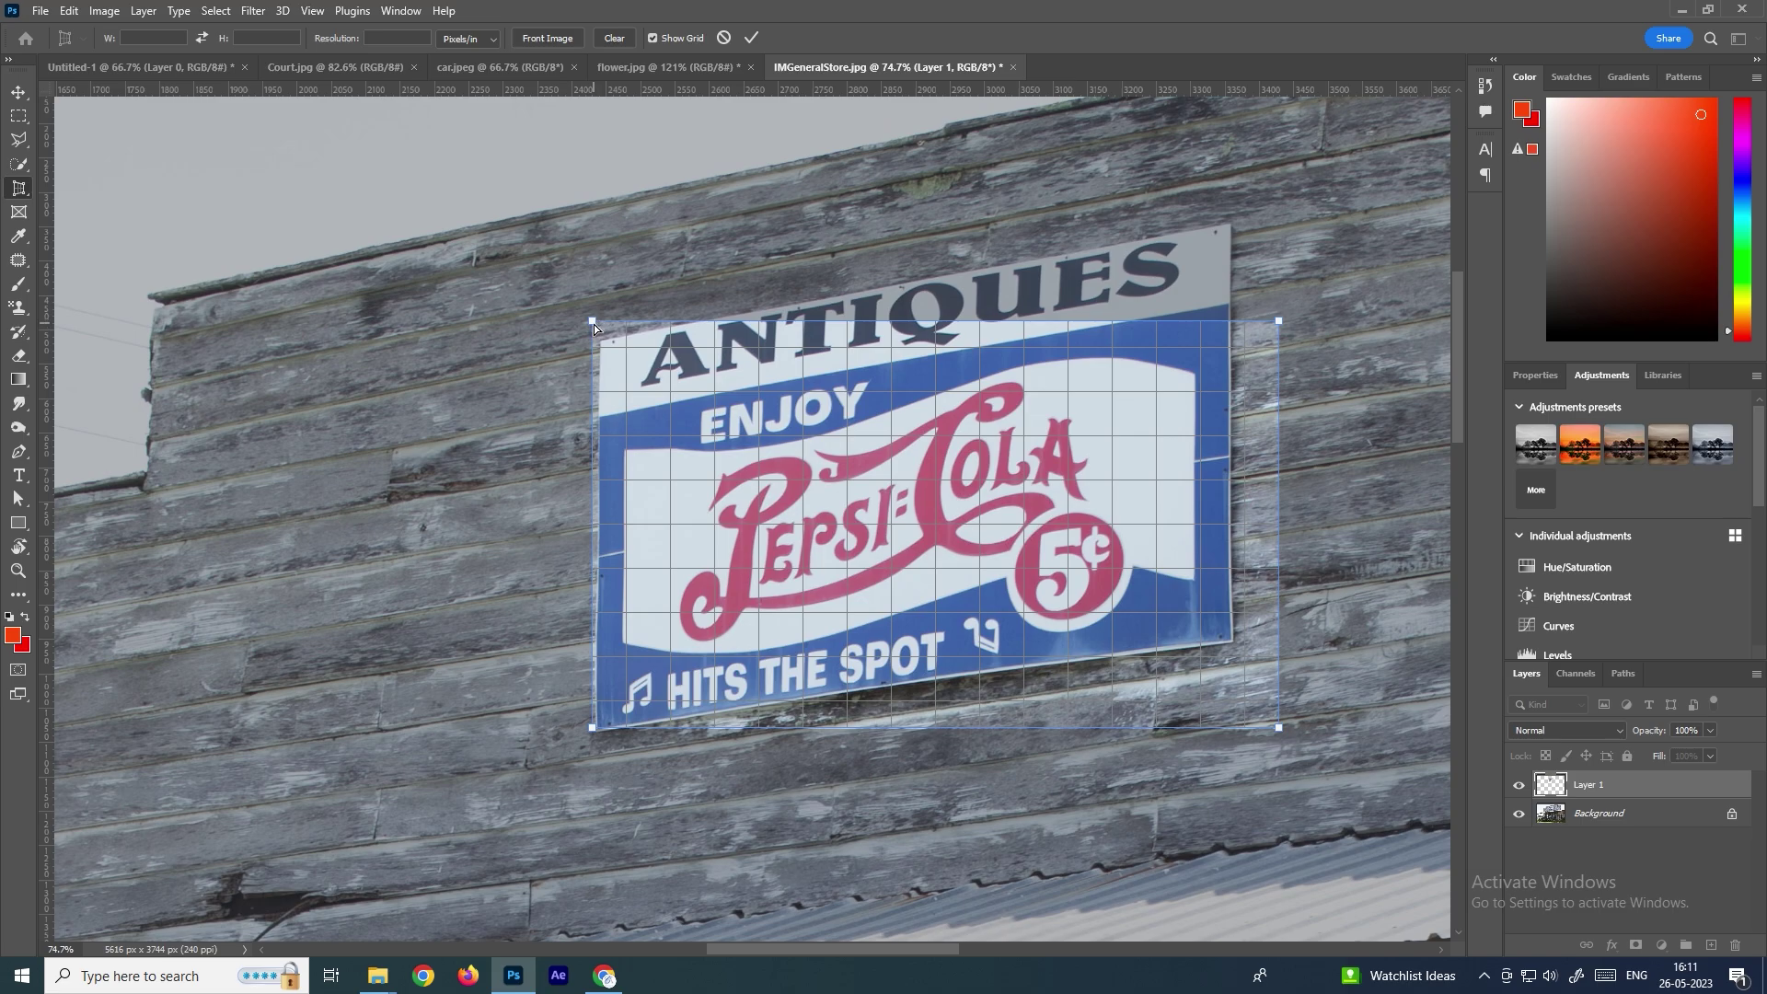
drag(593, 323, 603, 338)
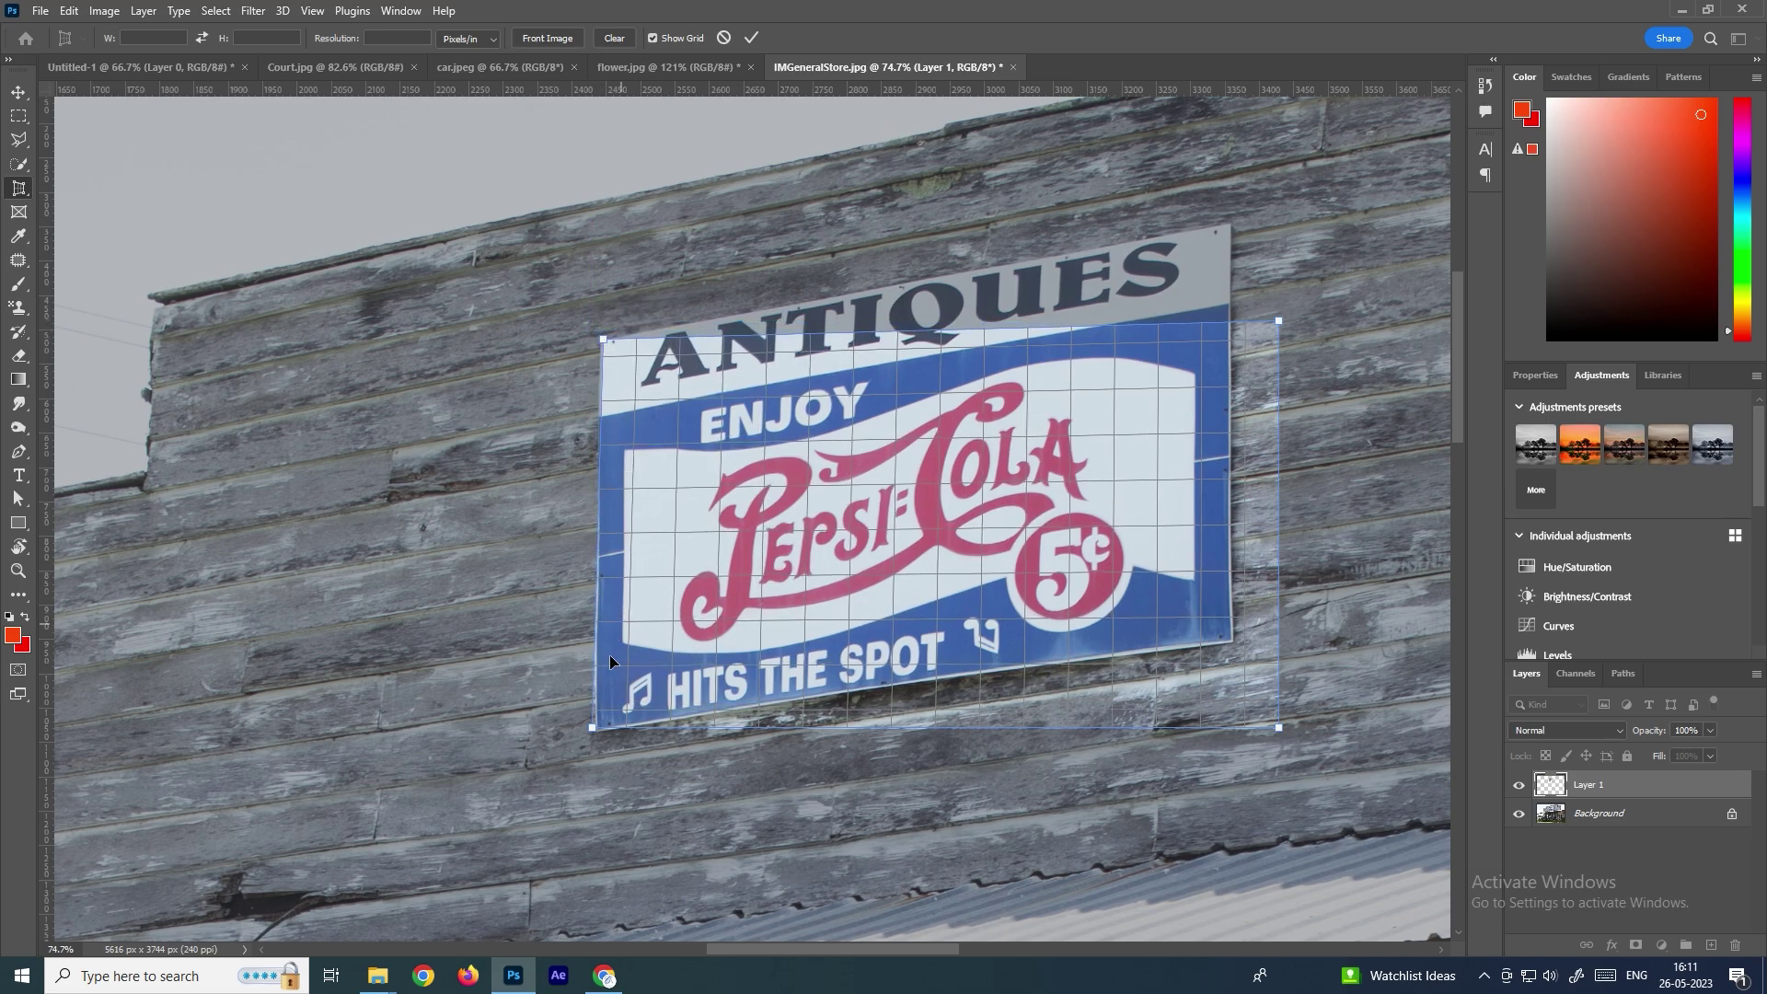
drag(590, 730, 596, 733)
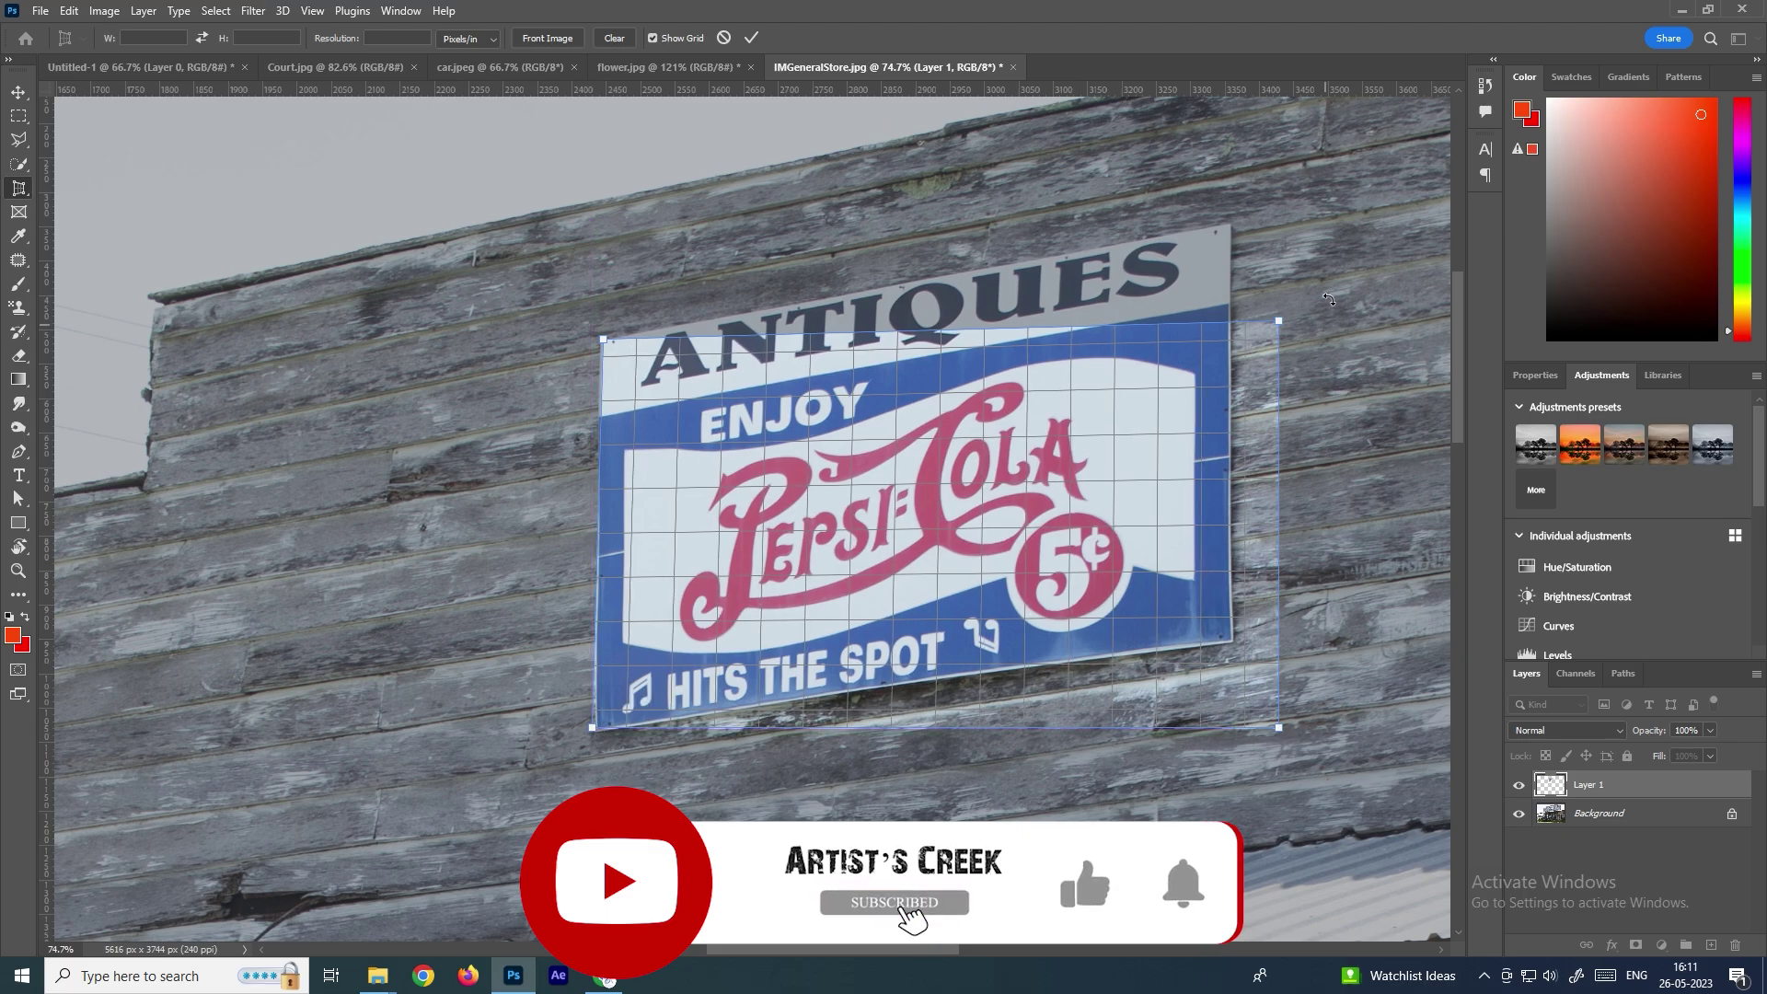
Step: Align the two right corners of the perspective crop frame with the sign's right corners
scroll(1281, 328, up, 5)
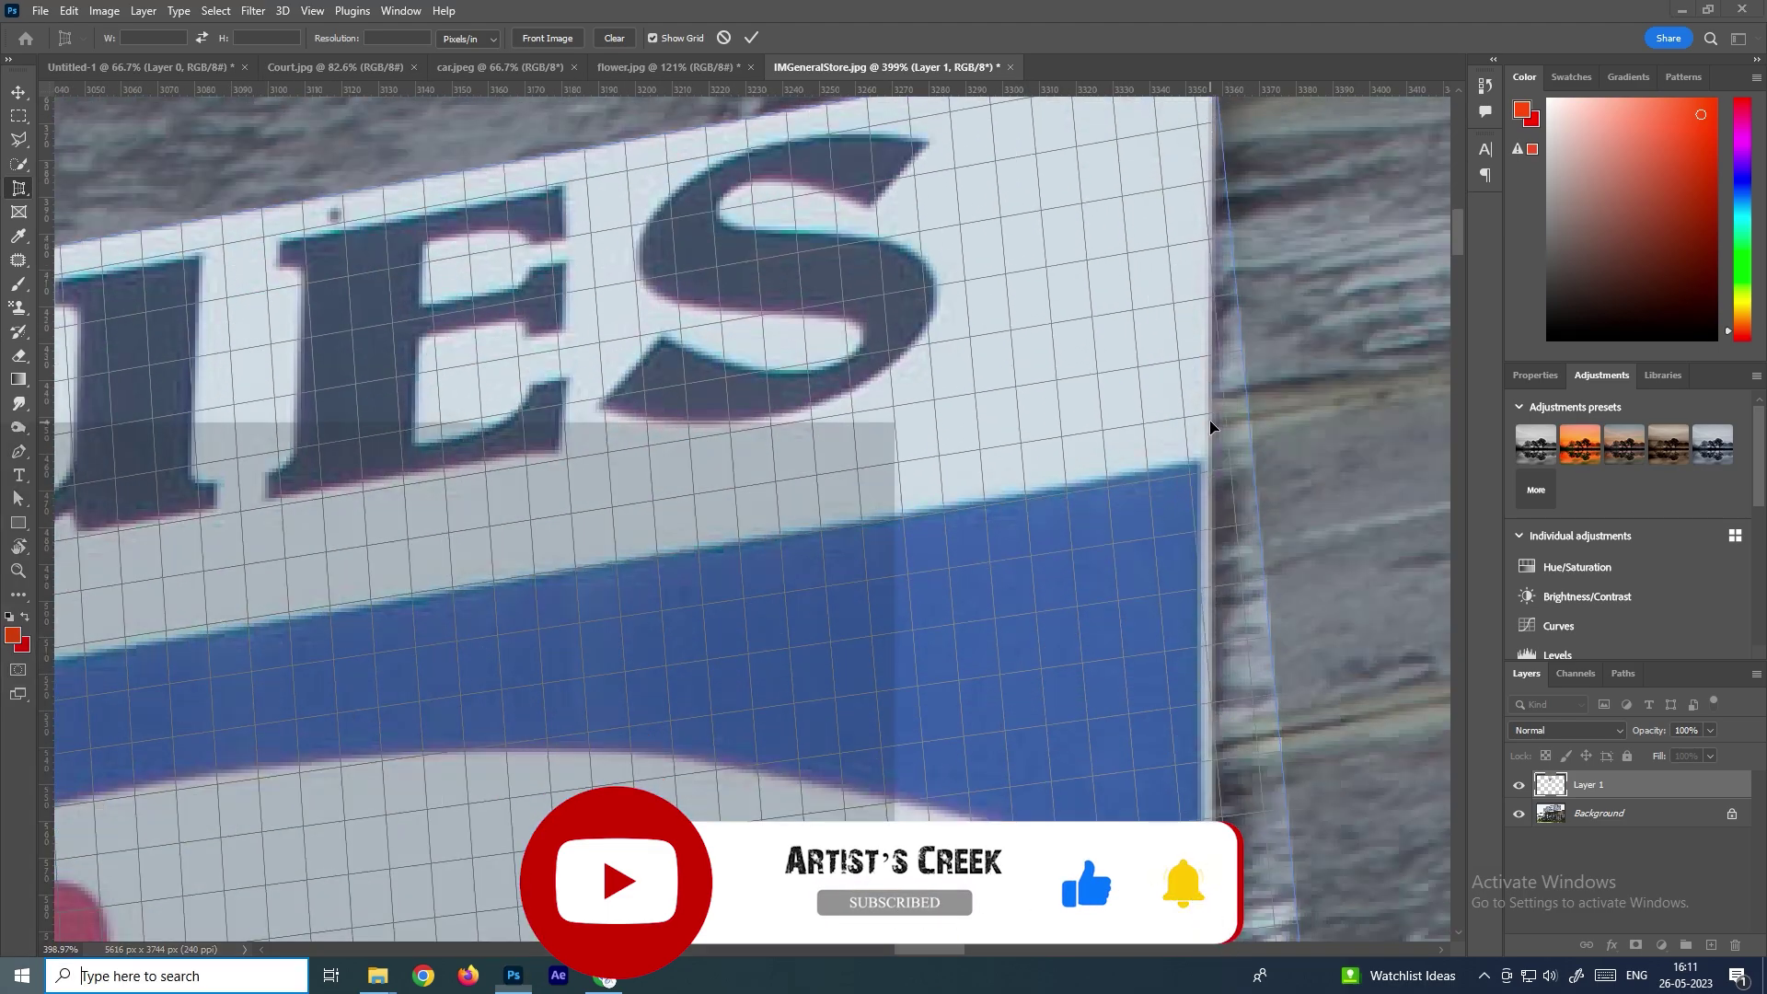
scroll(1209, 420, down, 4)
drag(1091, 249, 1063, 134)
drag(1176, 780, 1083, 615)
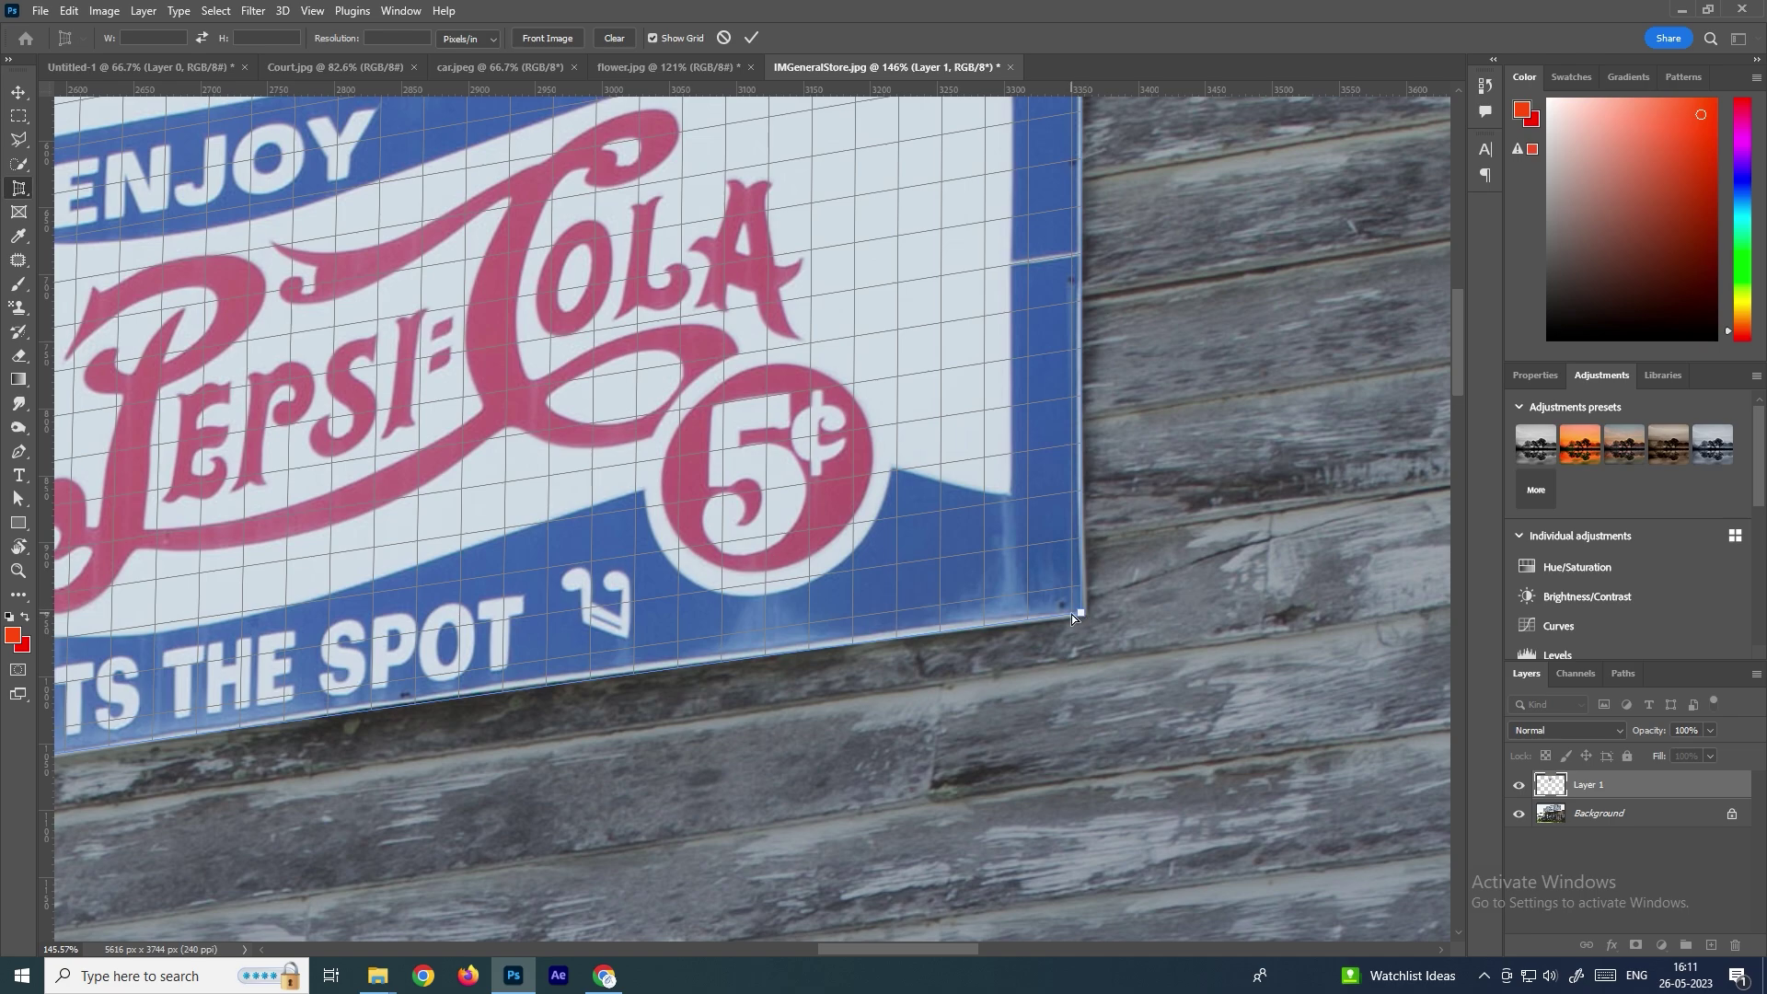
Step: Turn off snapping and fine-tune the crop frame's lower-right corner onto the sign's corner
click(311, 11)
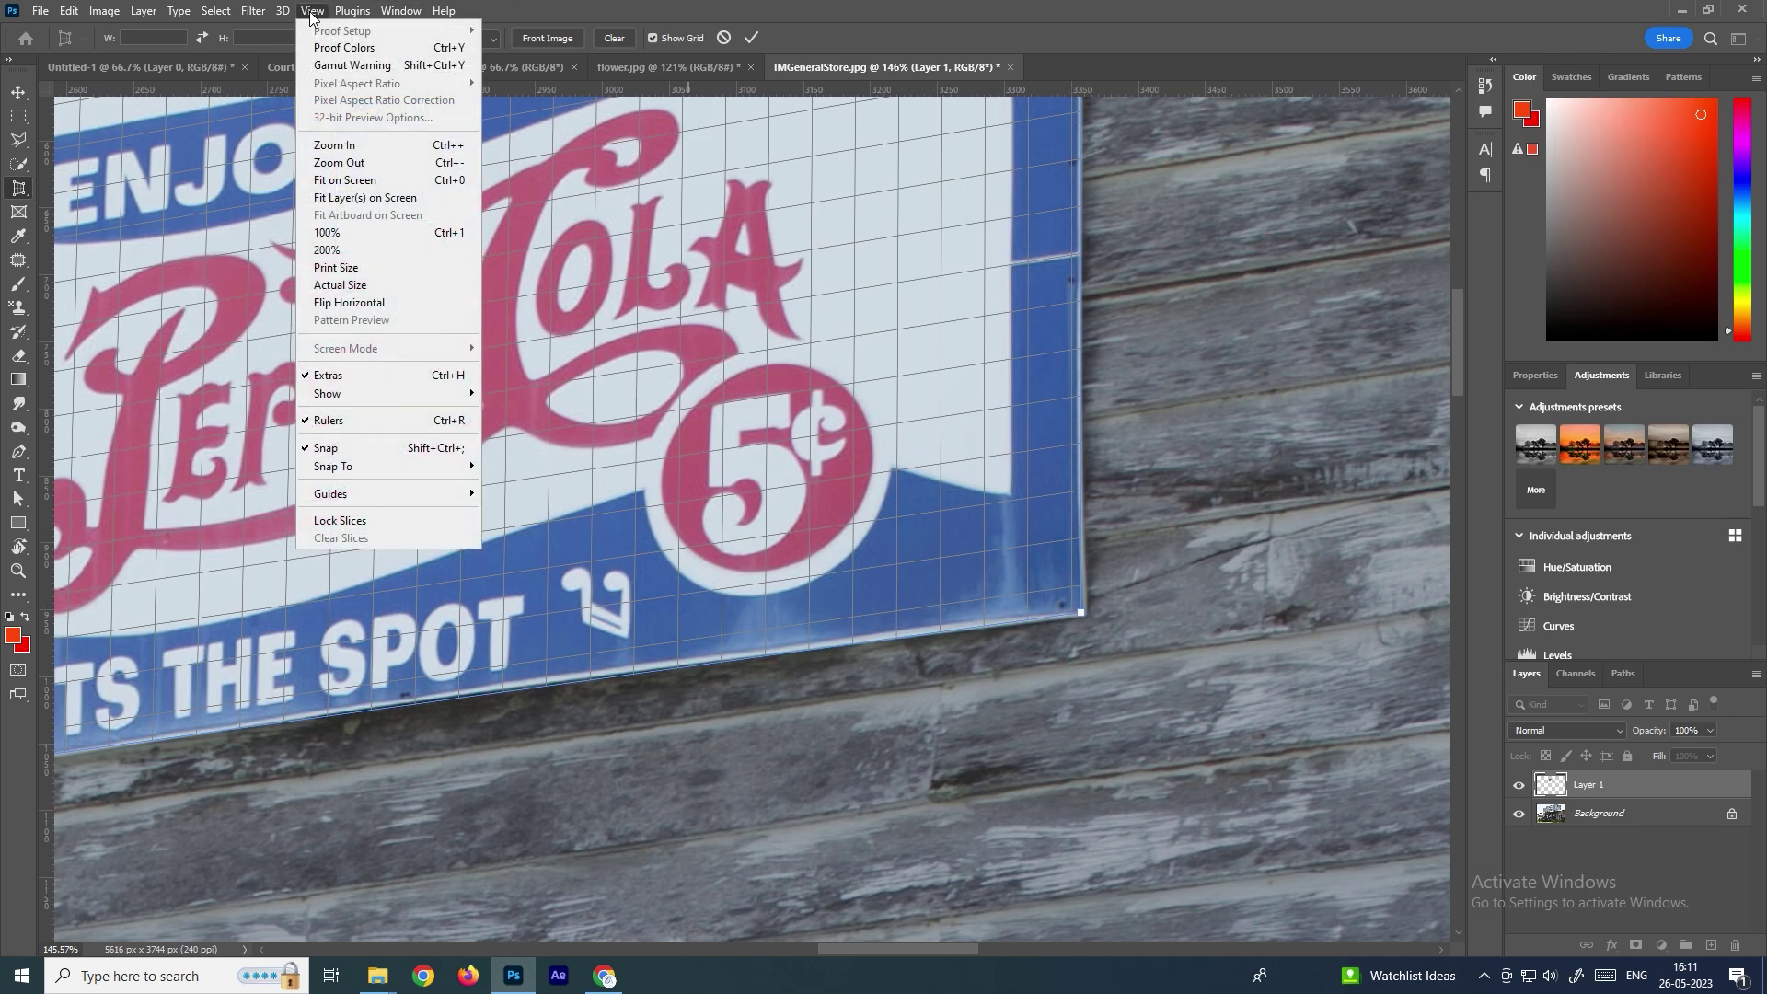
click(352, 449)
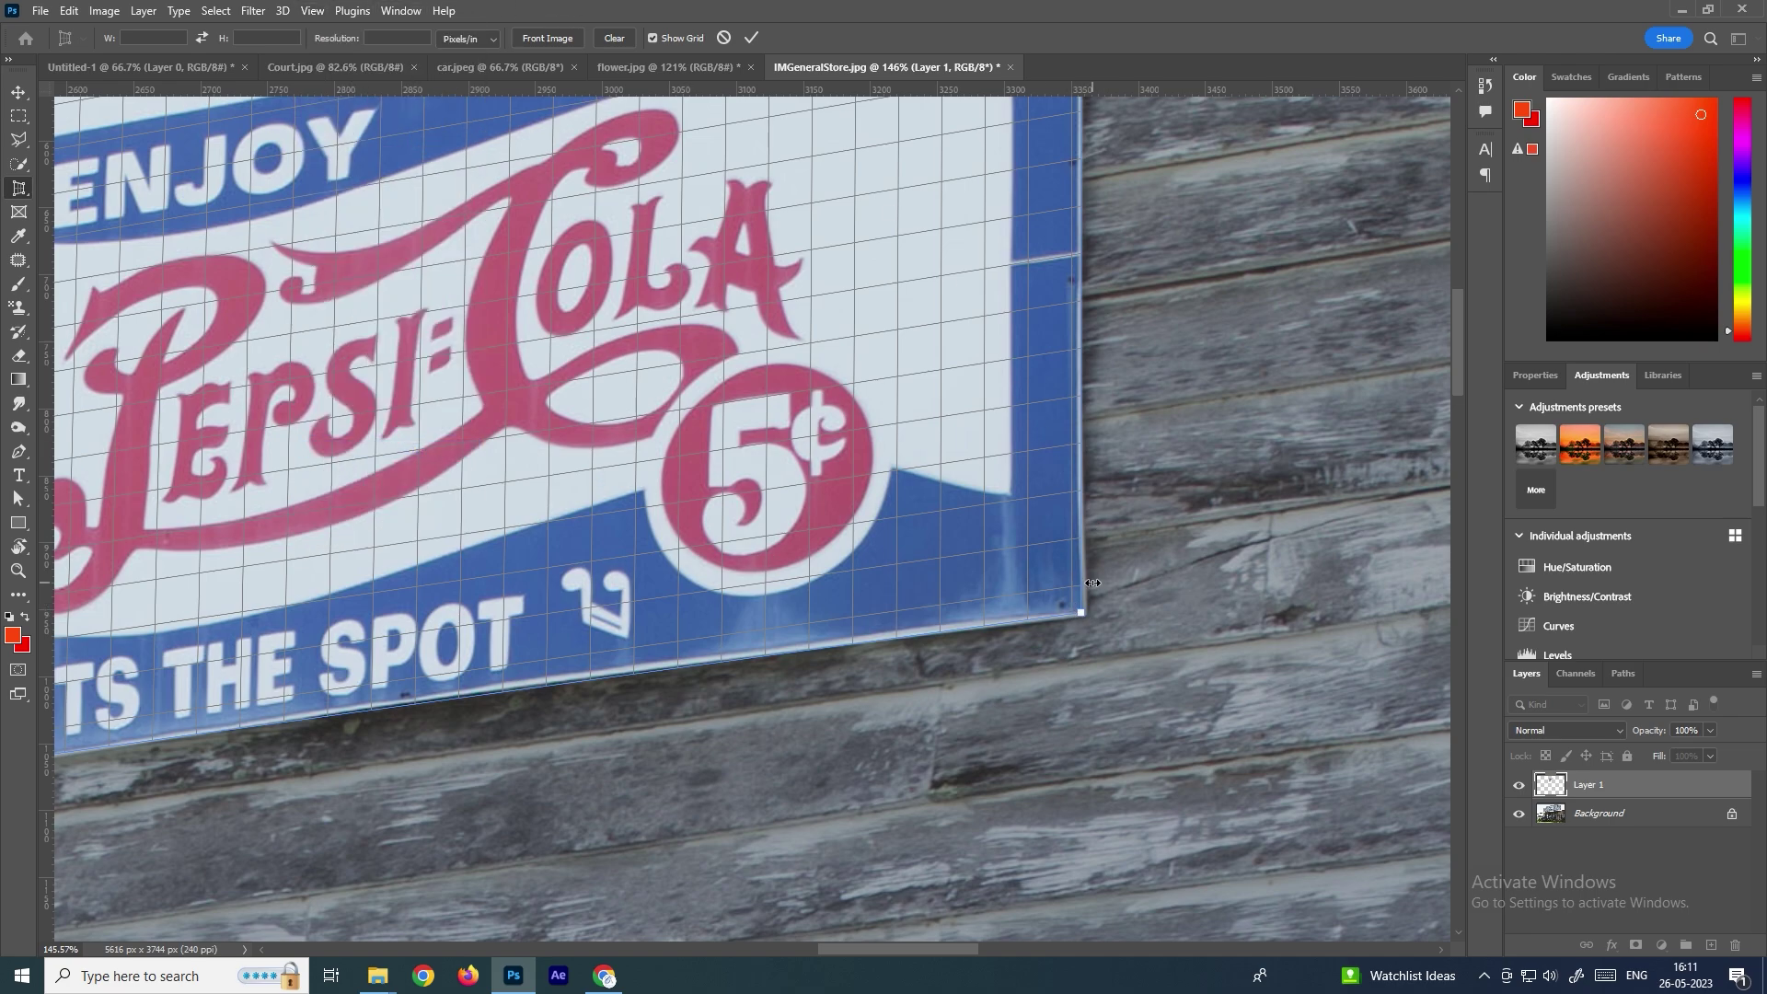
drag(1081, 613, 1086, 613)
Step: Check the frame's corners against the sign and apply the perspective crop to straighten it
scroll(1086, 613, left, 10)
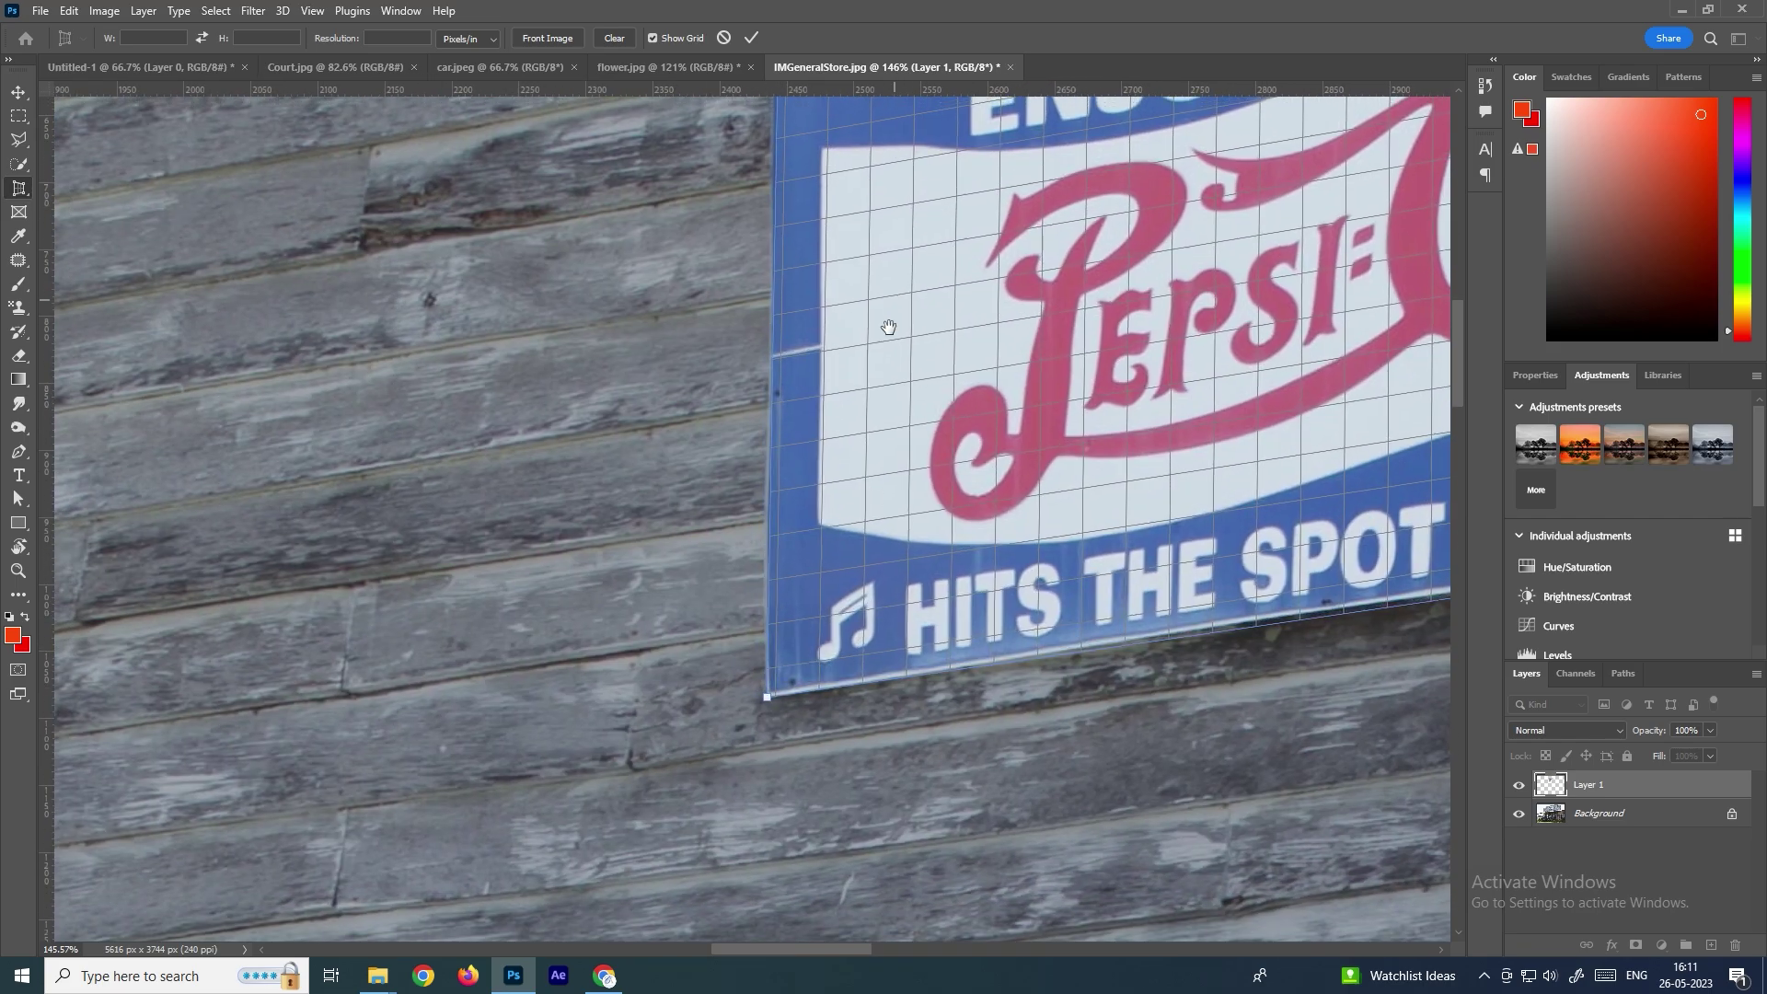
scroll(765, 692, up, 5)
scroll(787, 352, down, 5)
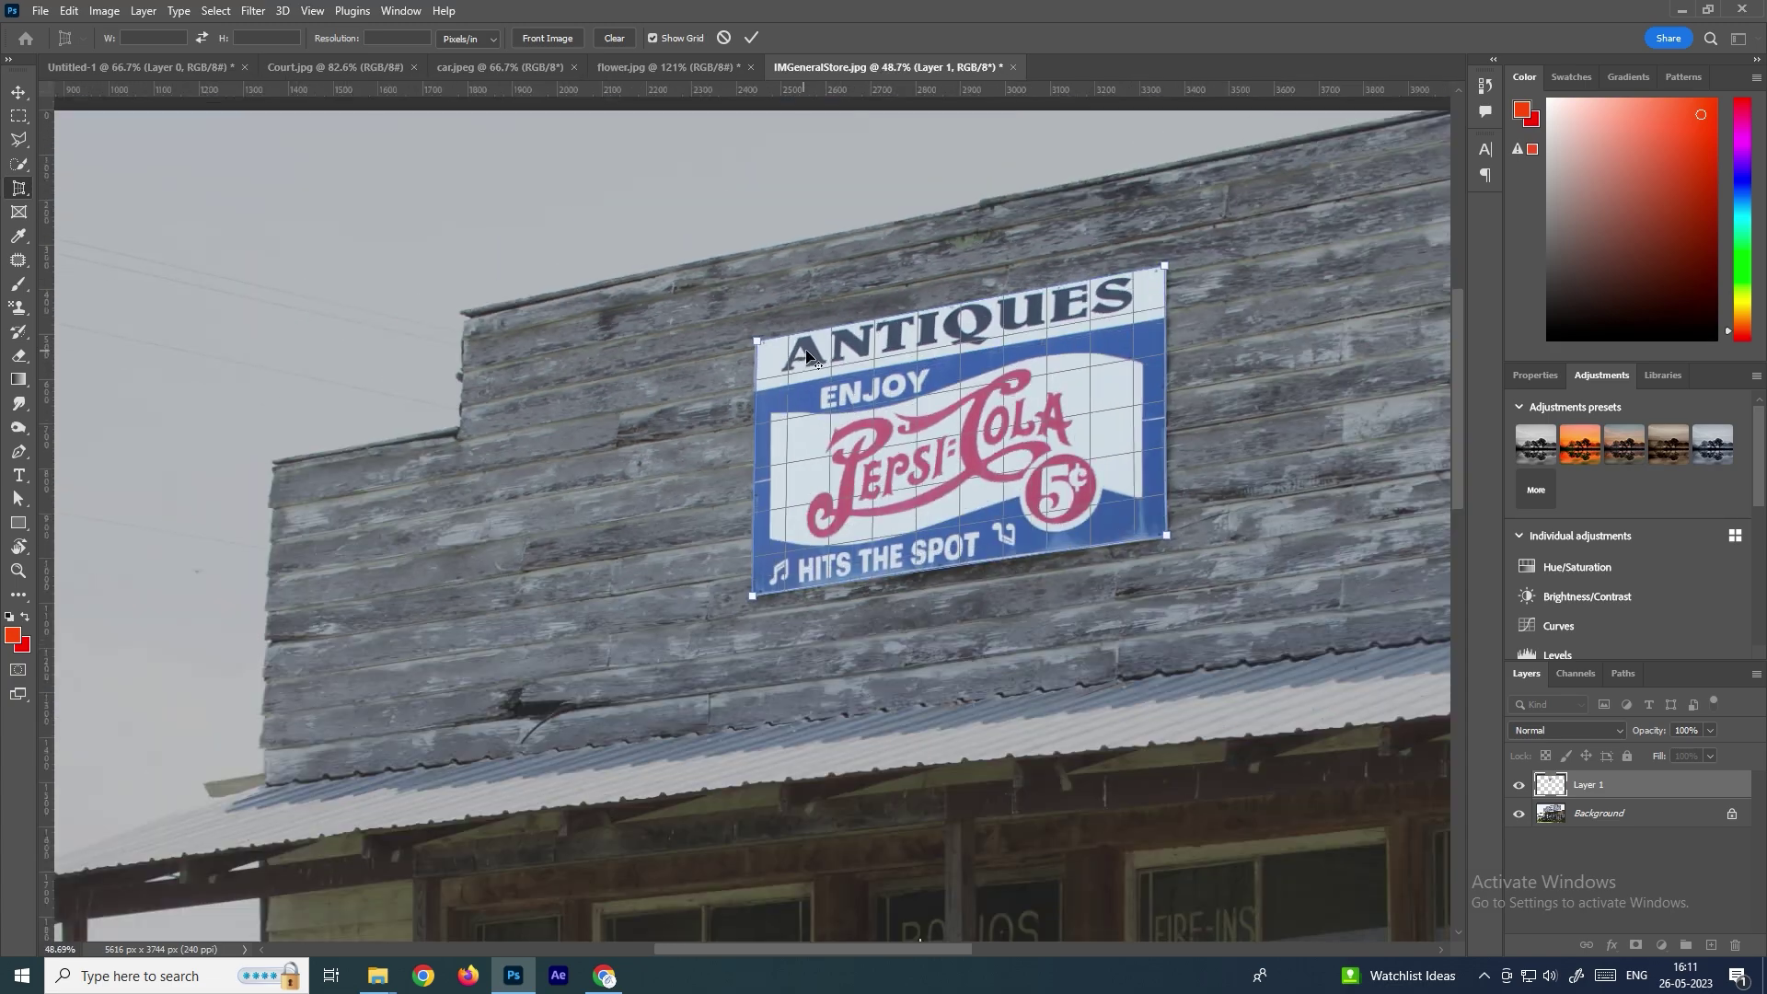
drag(1012, 381, 914, 391)
key(Return)
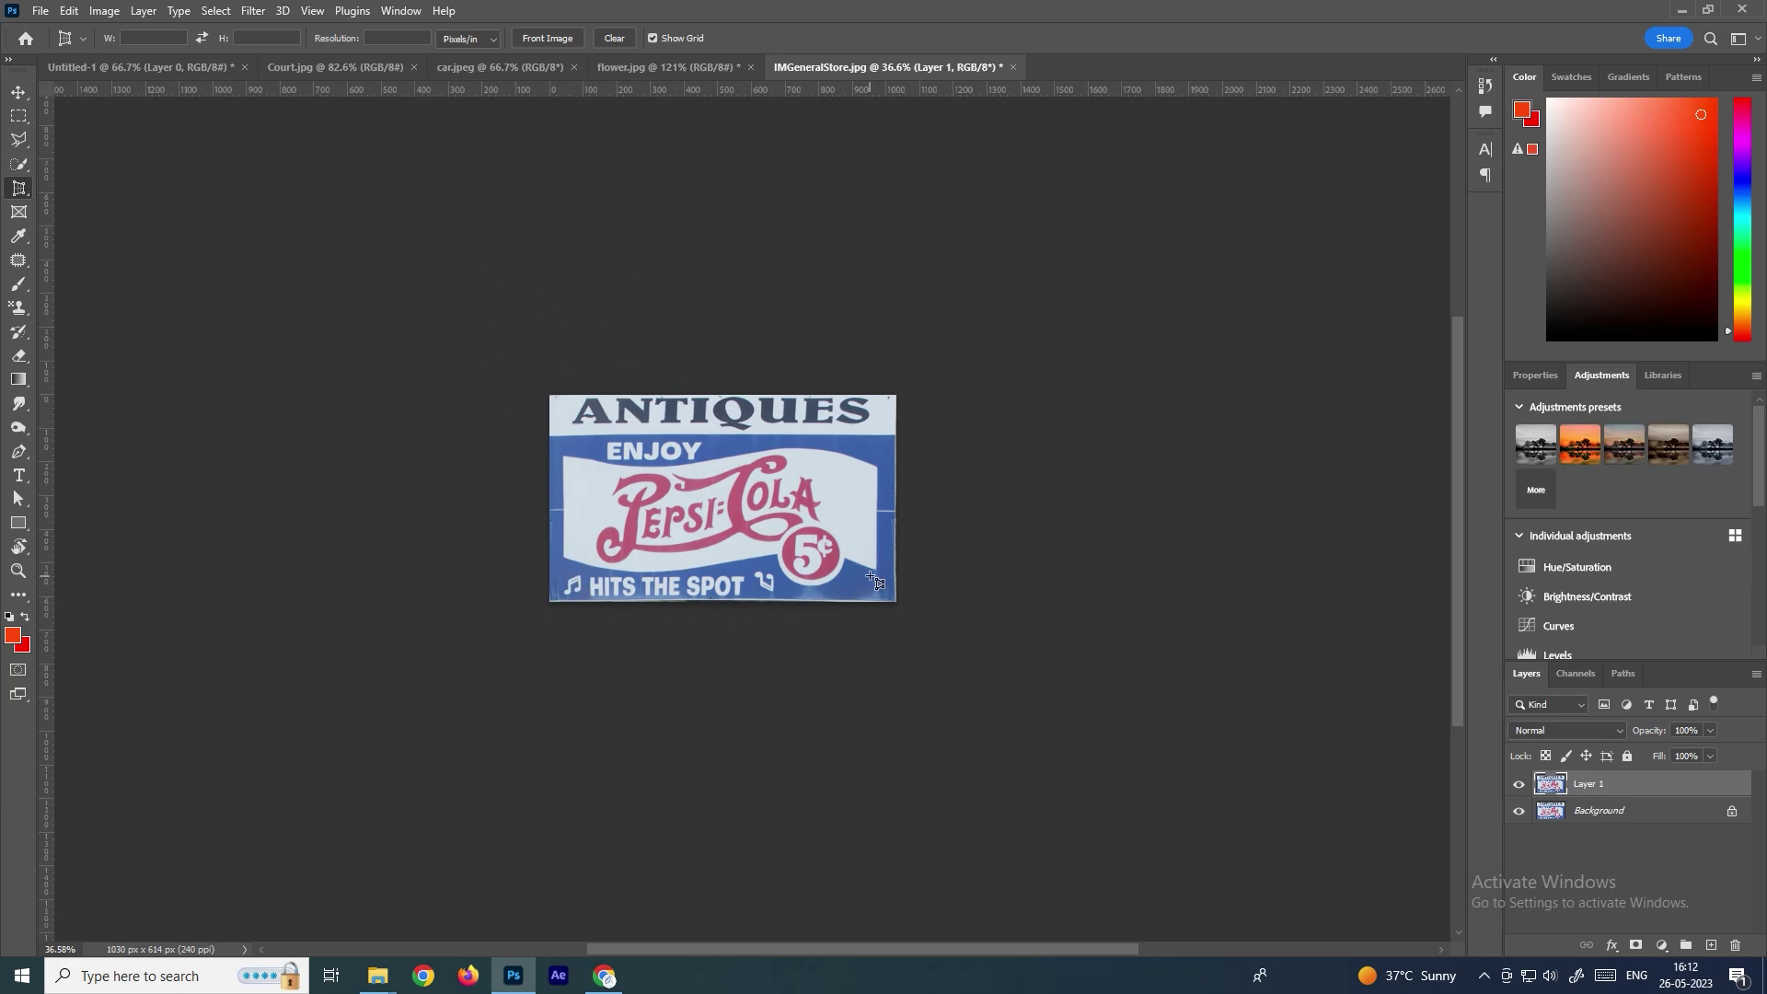
Step: Undo the perspective crop to restore the full store photo and activate the Move tool
right_click(25, 188)
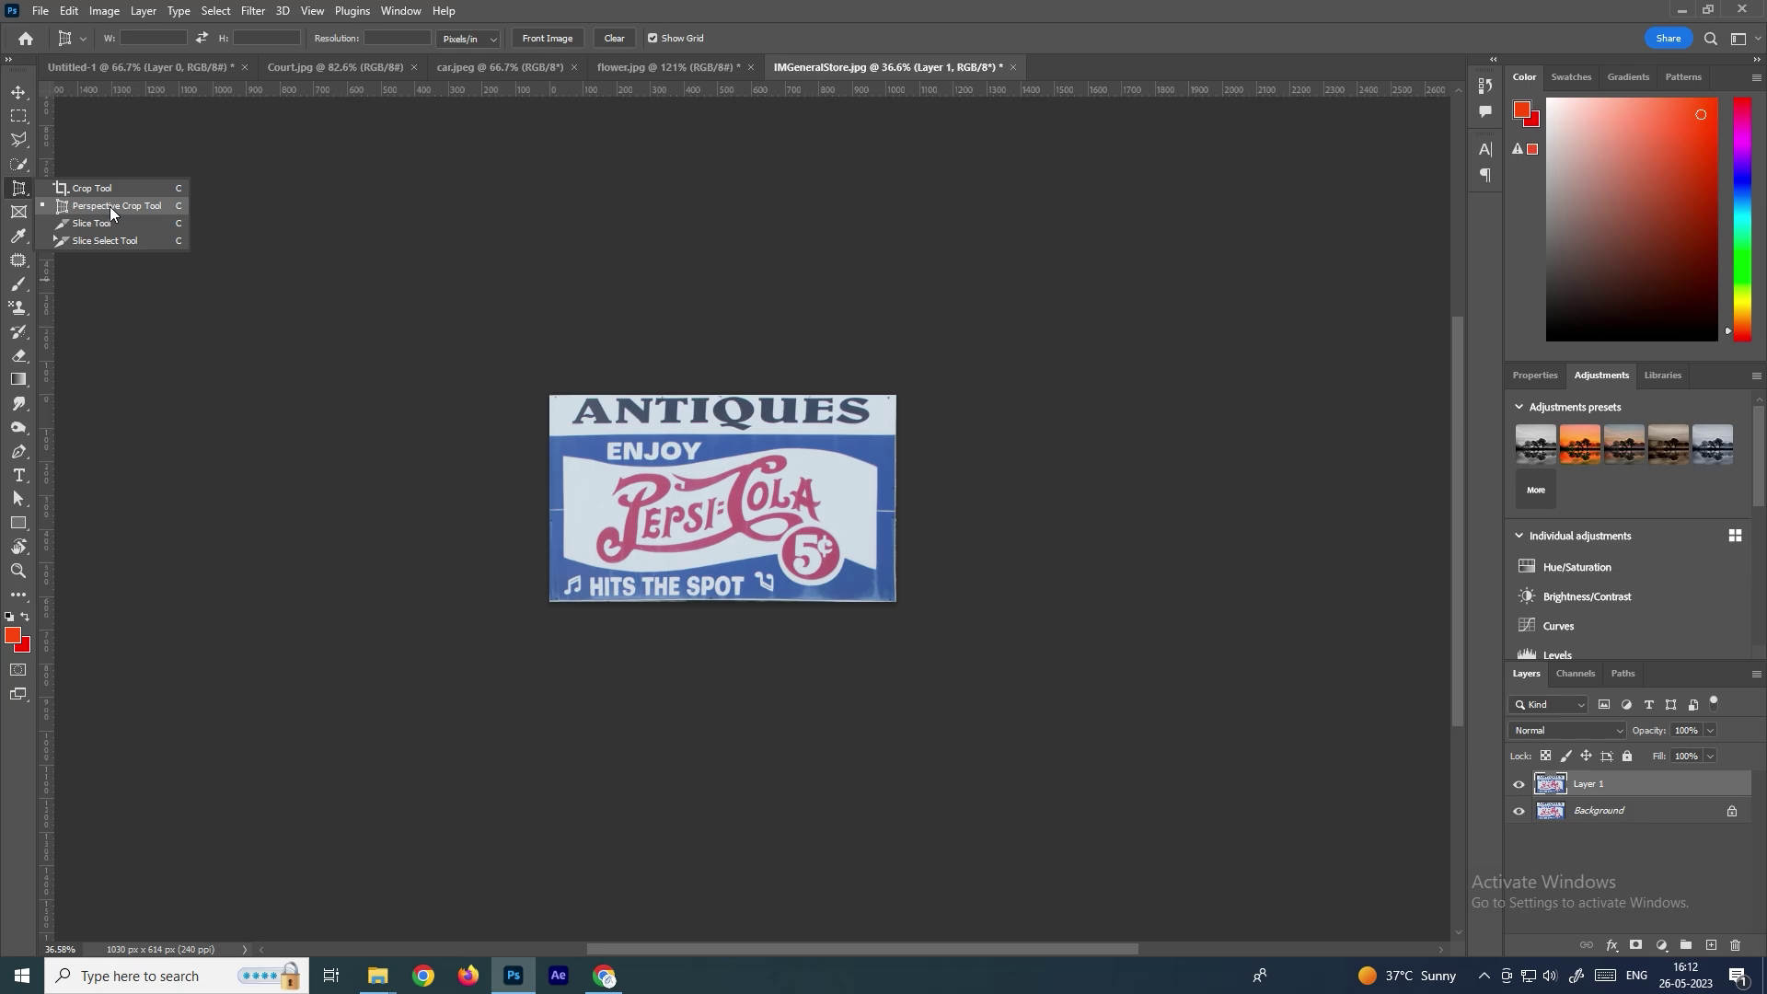
click(327, 294)
key(Escape)
key(ctrl+z)
key(v)
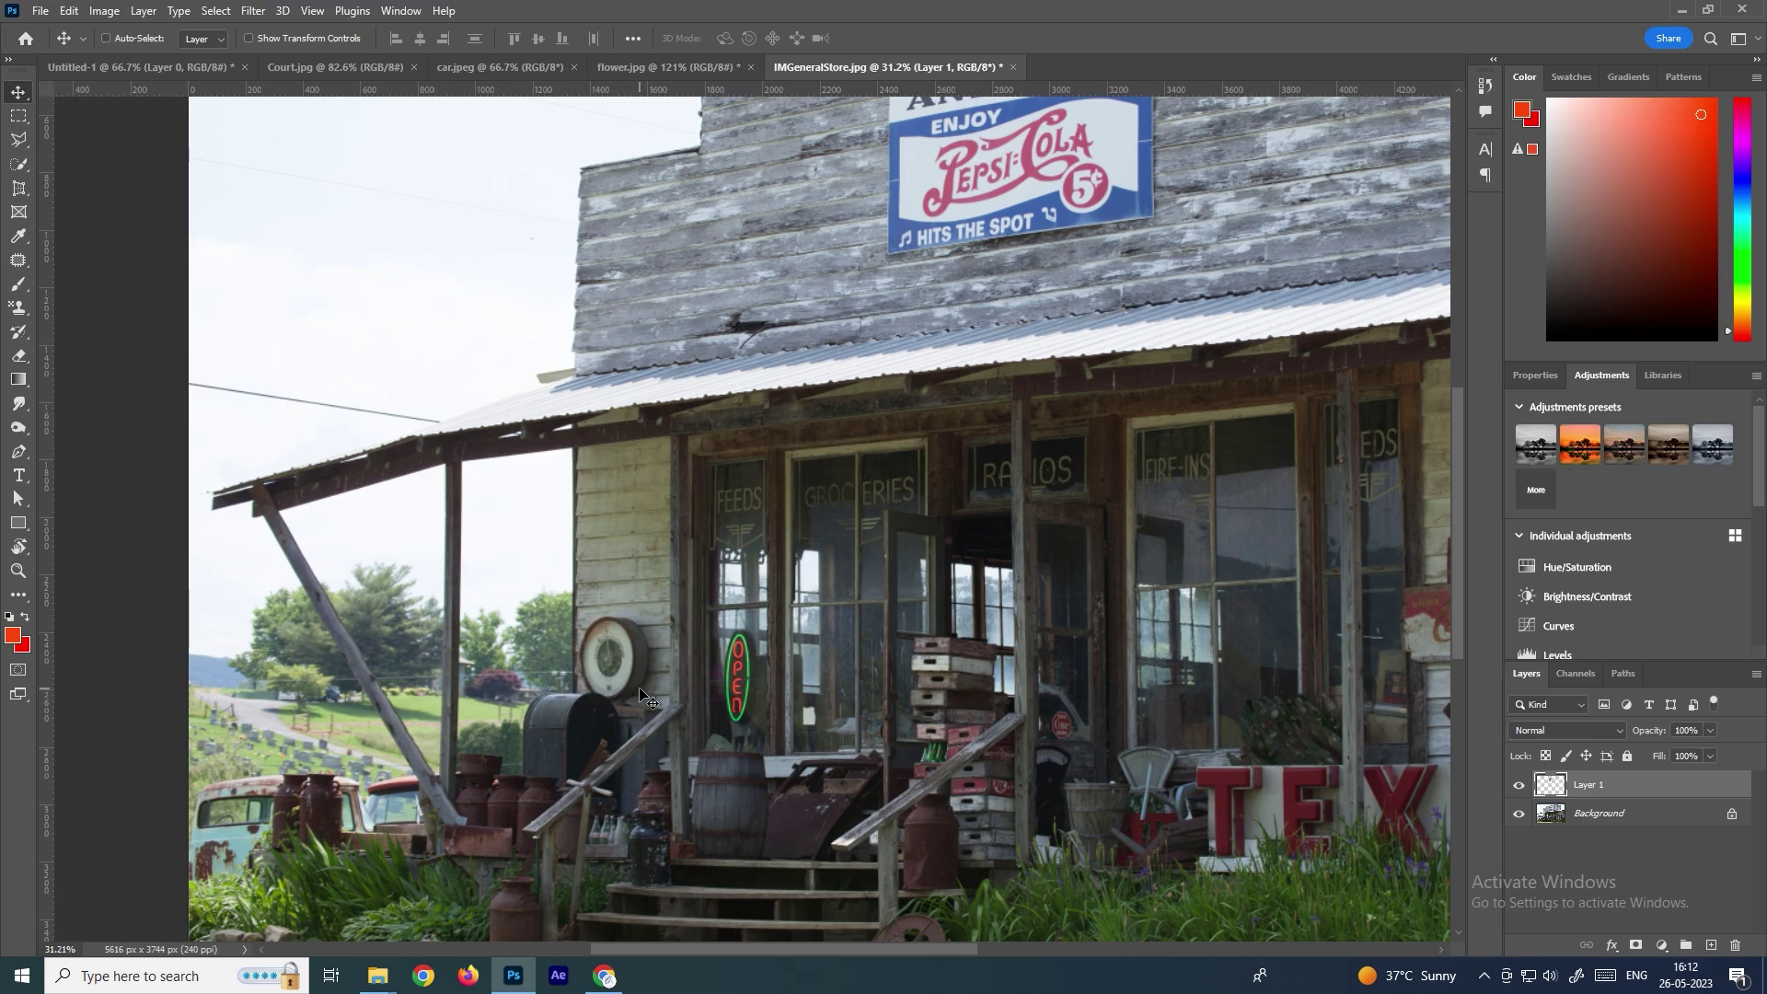
drag(972, 549, 703, 531)
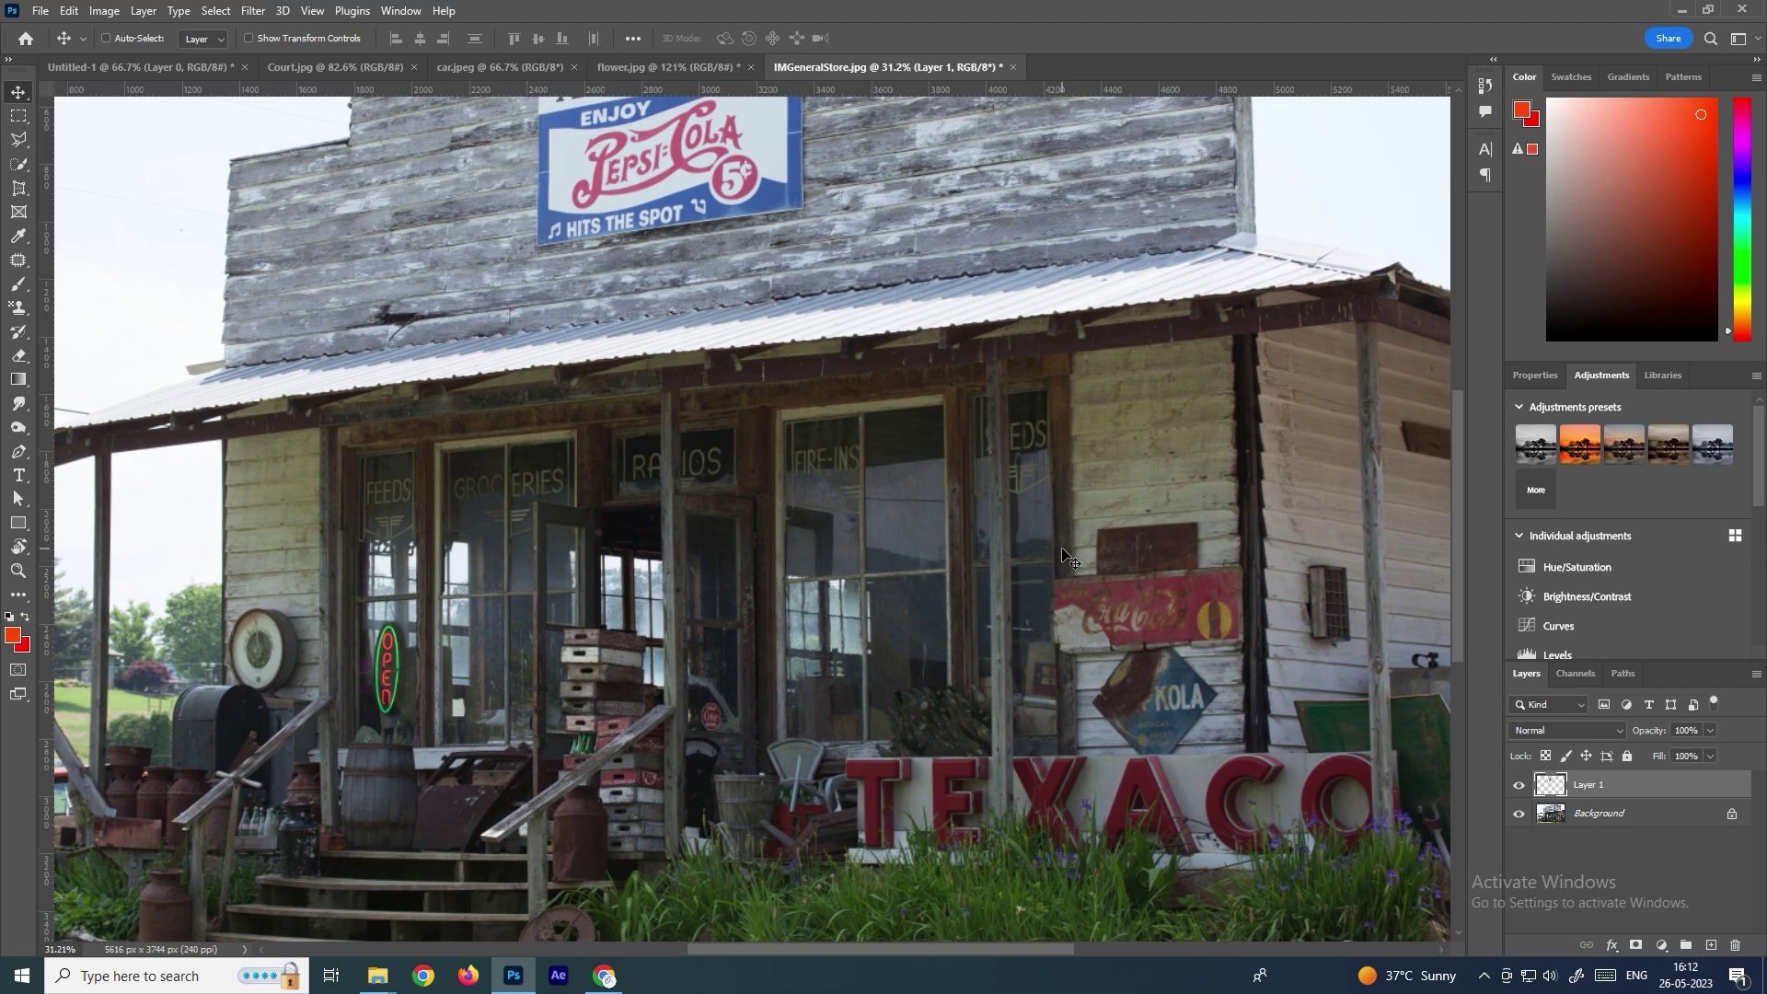
scroll(925, 502, down, 2)
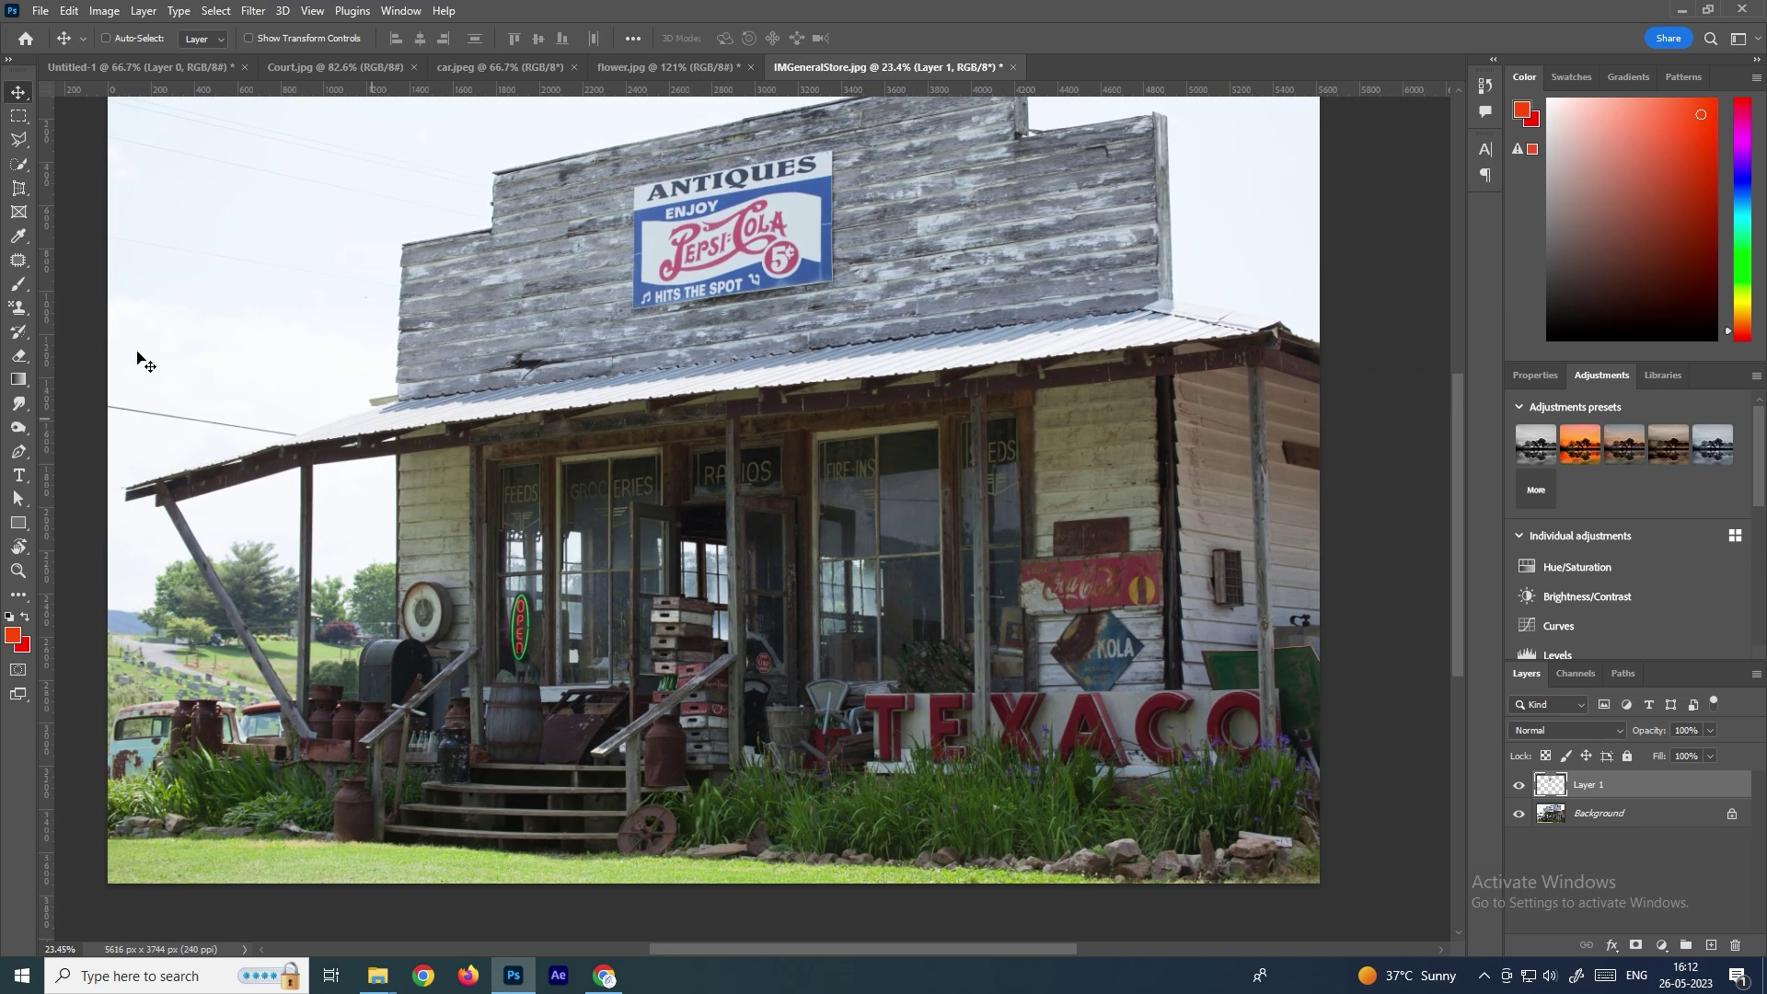
Step: Draw four slices with the Slice tool around the TEXACO sign, the Pepsi-Cola sign, the left porch area and the wall under the right eave
click(20, 190)
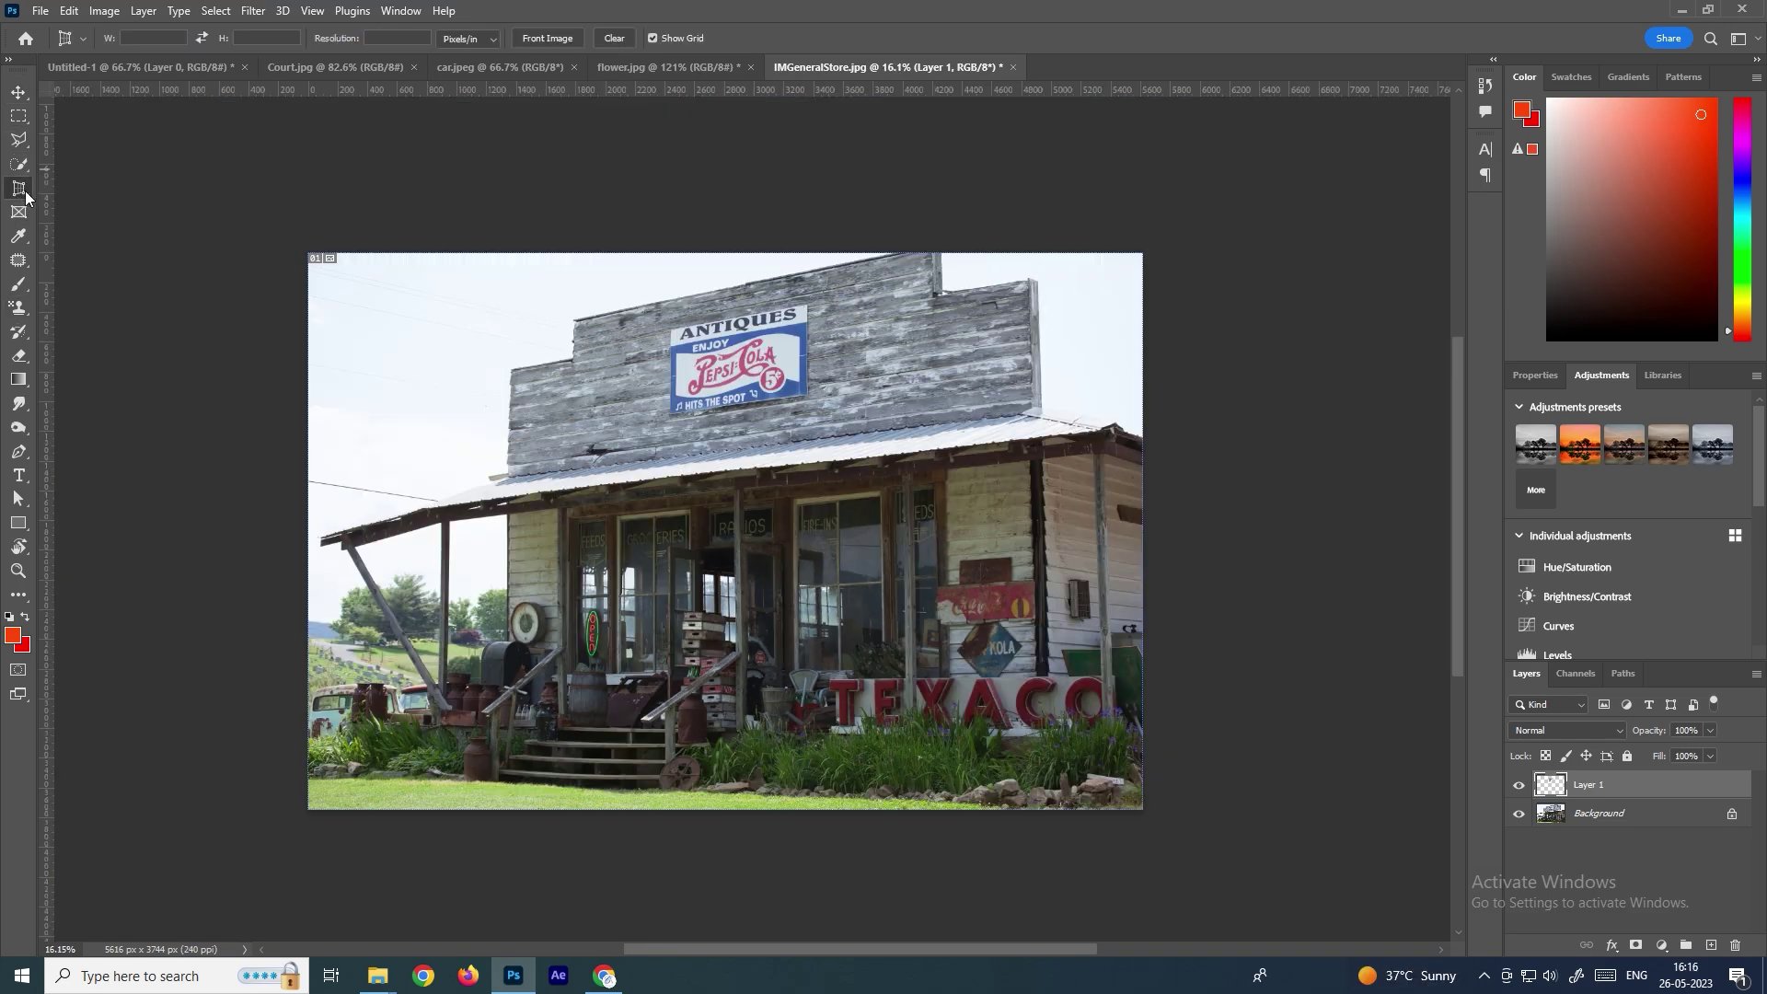
right_click(19, 190)
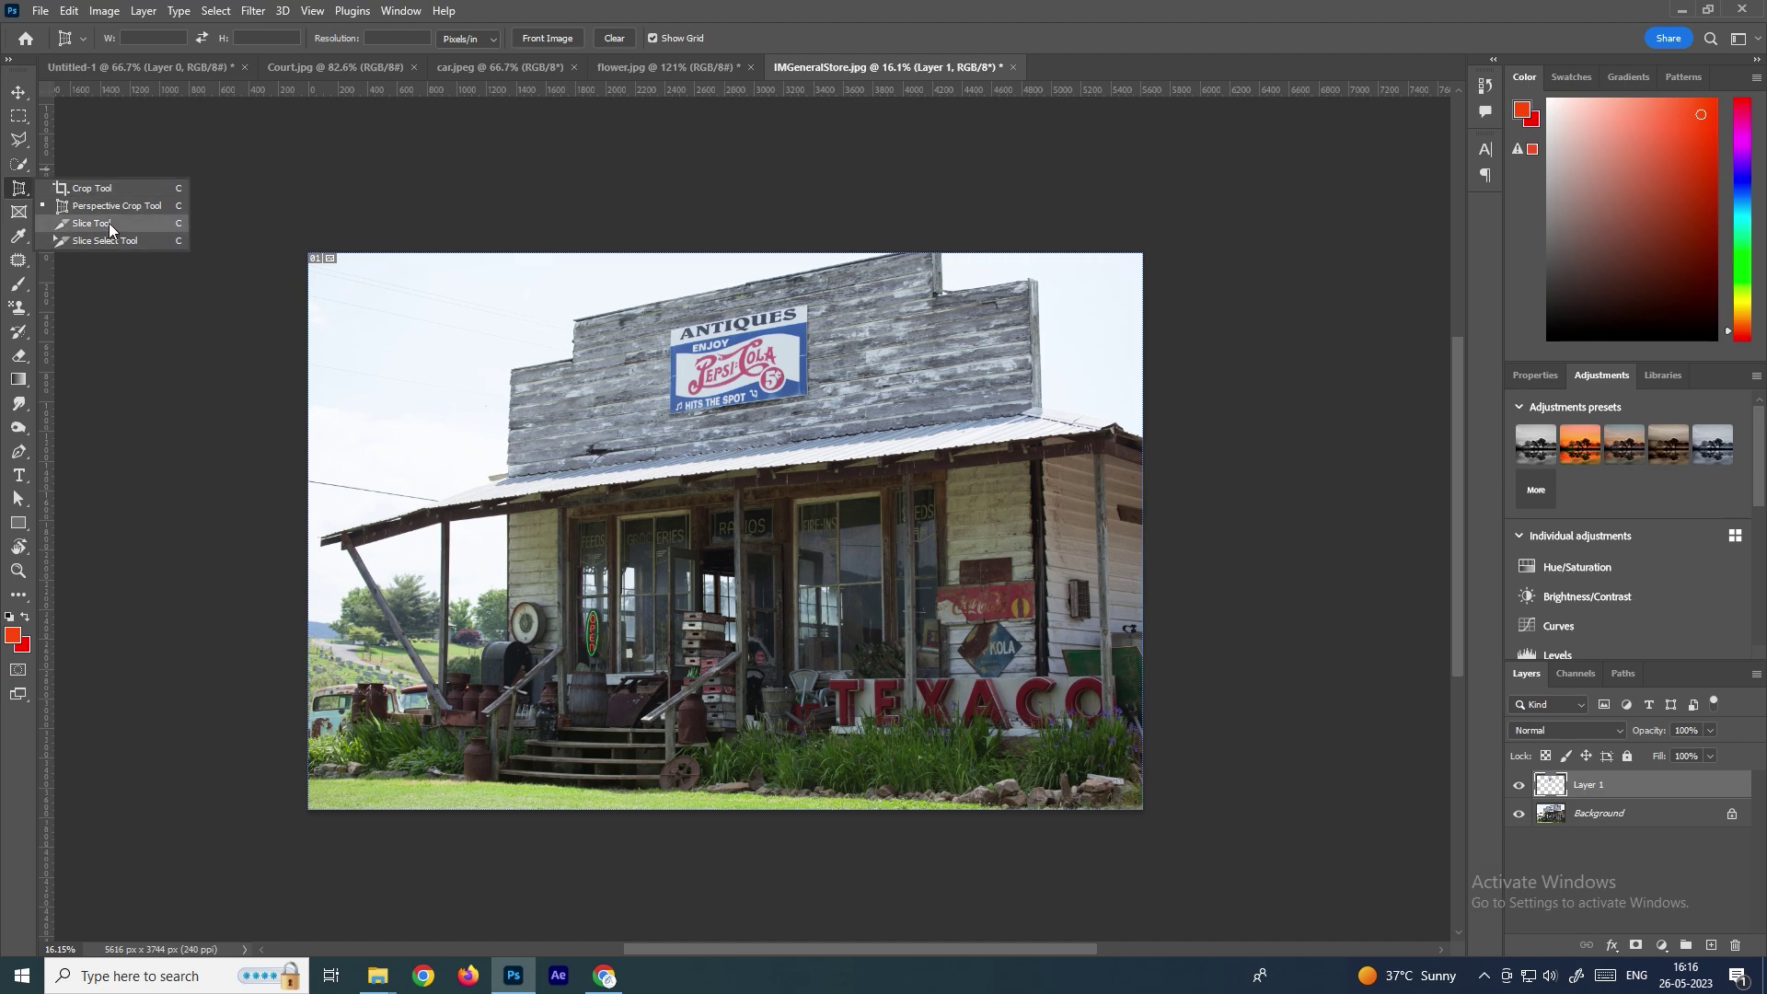
click(92, 224)
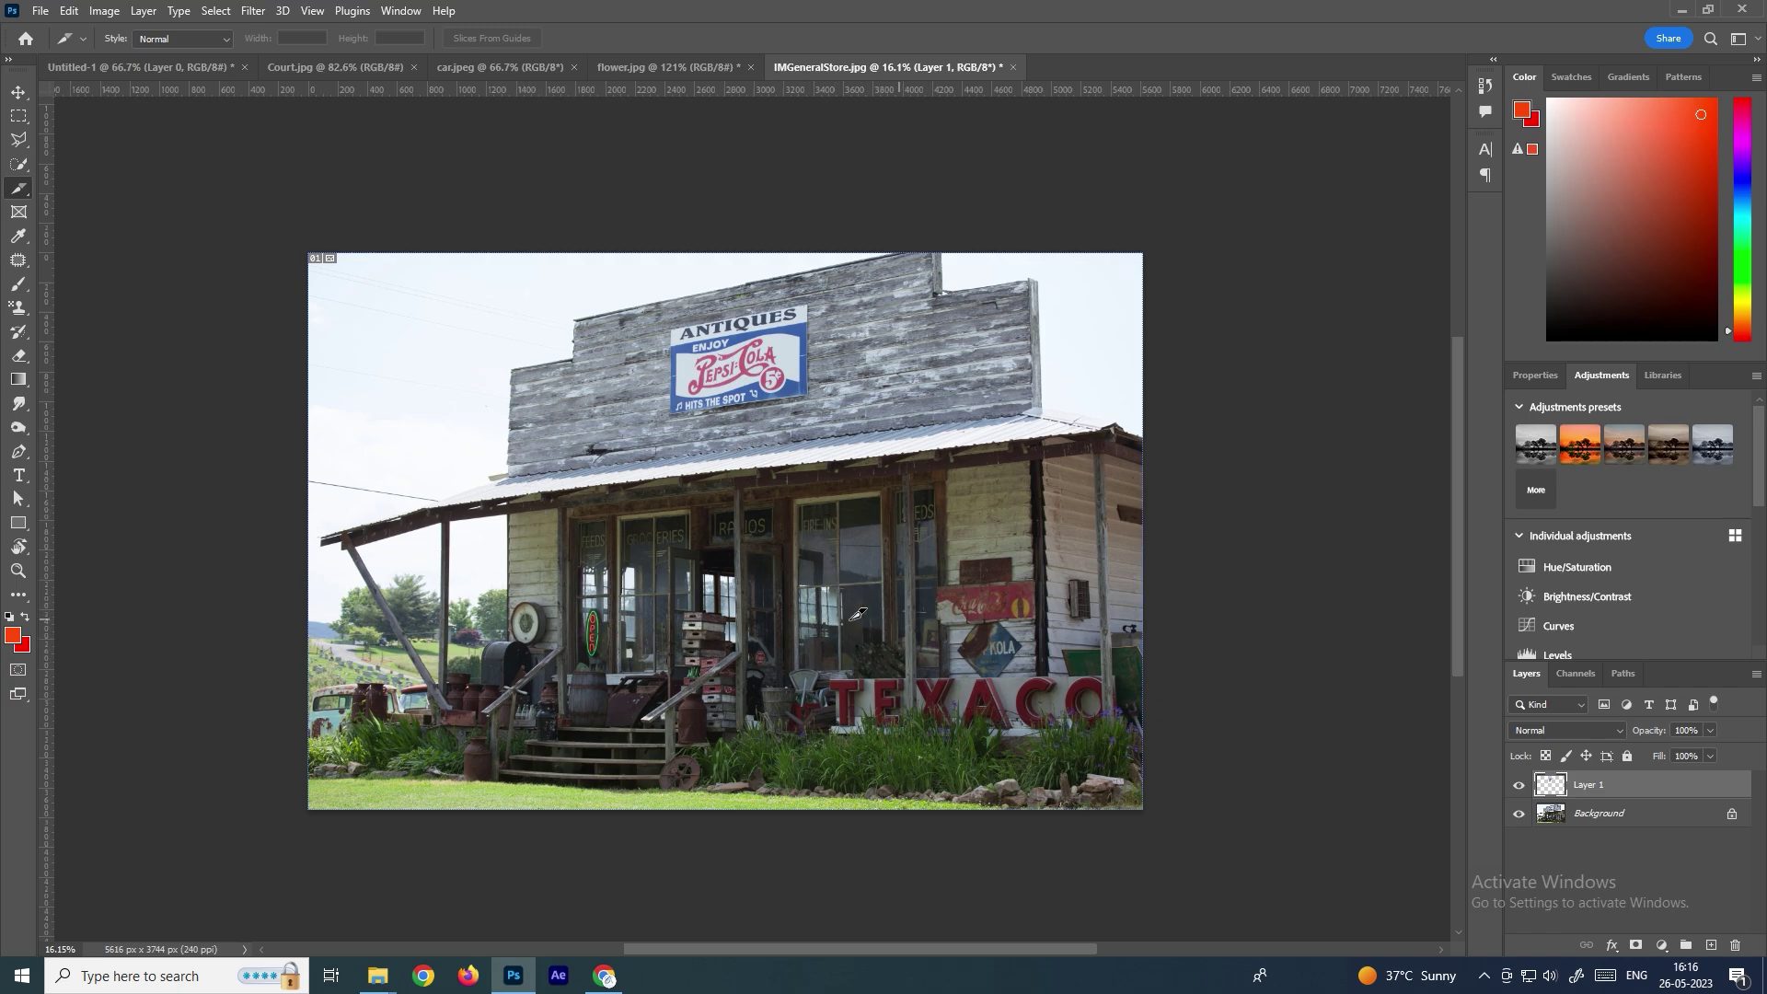
drag(816, 589, 1112, 764)
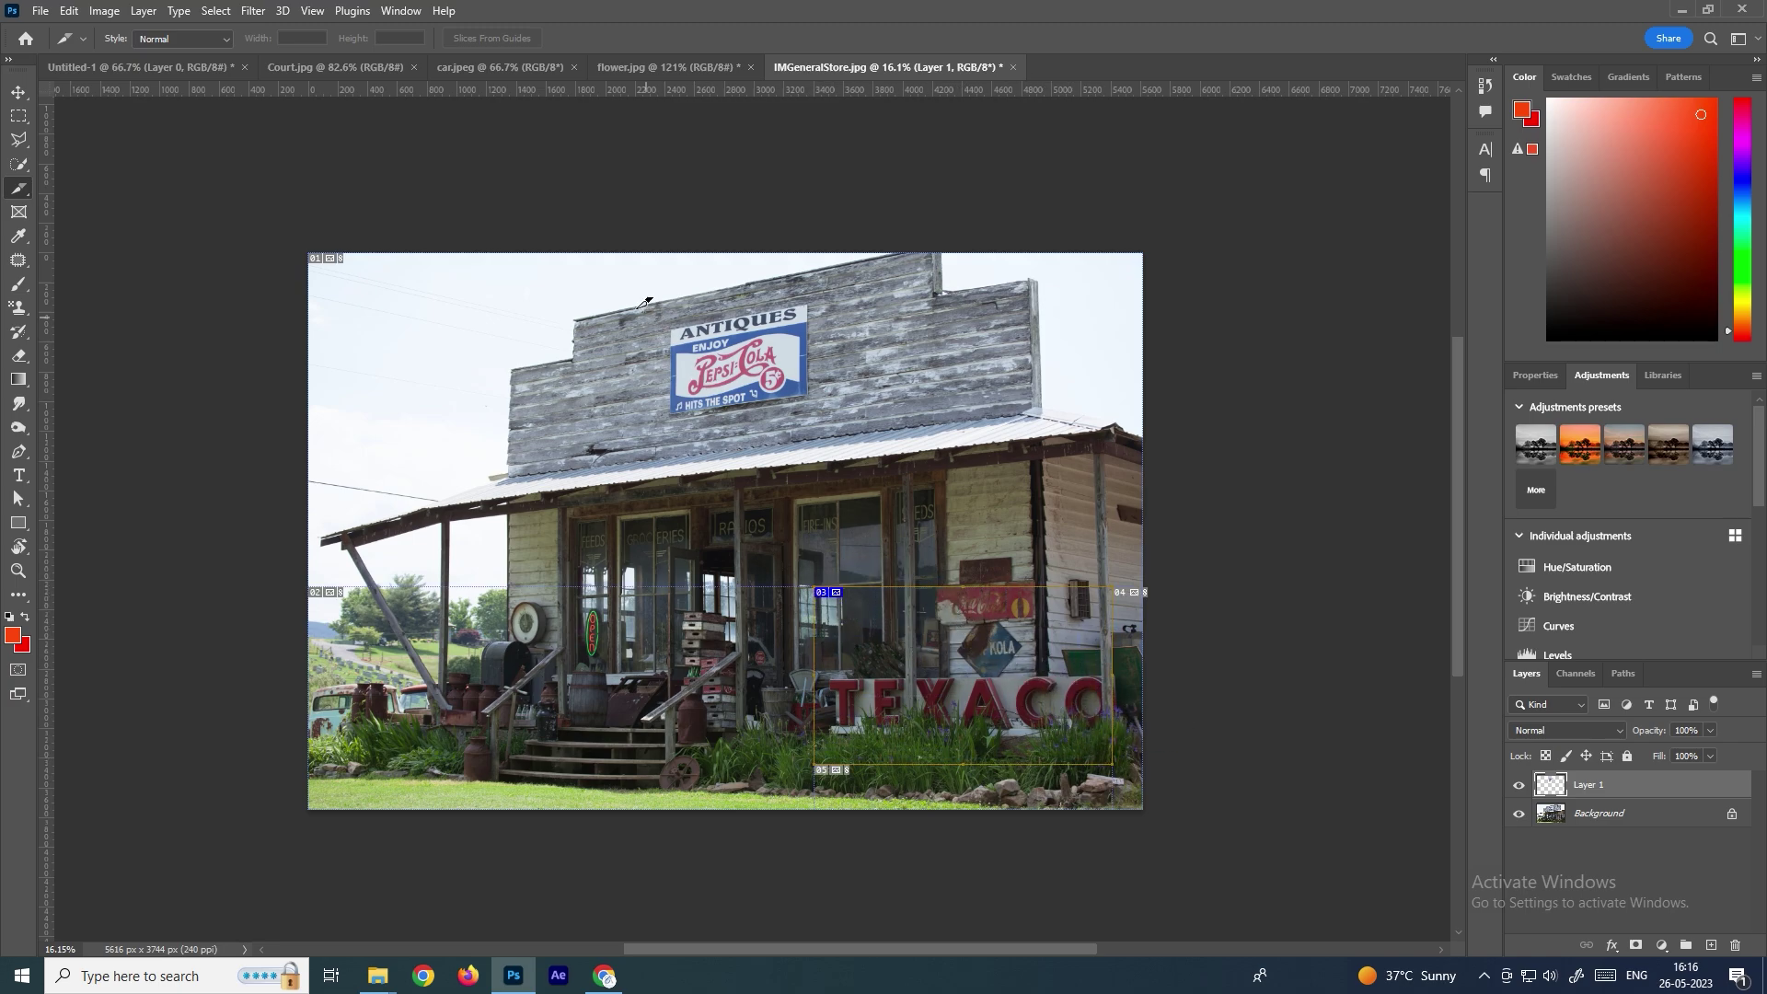
drag(635, 302, 879, 425)
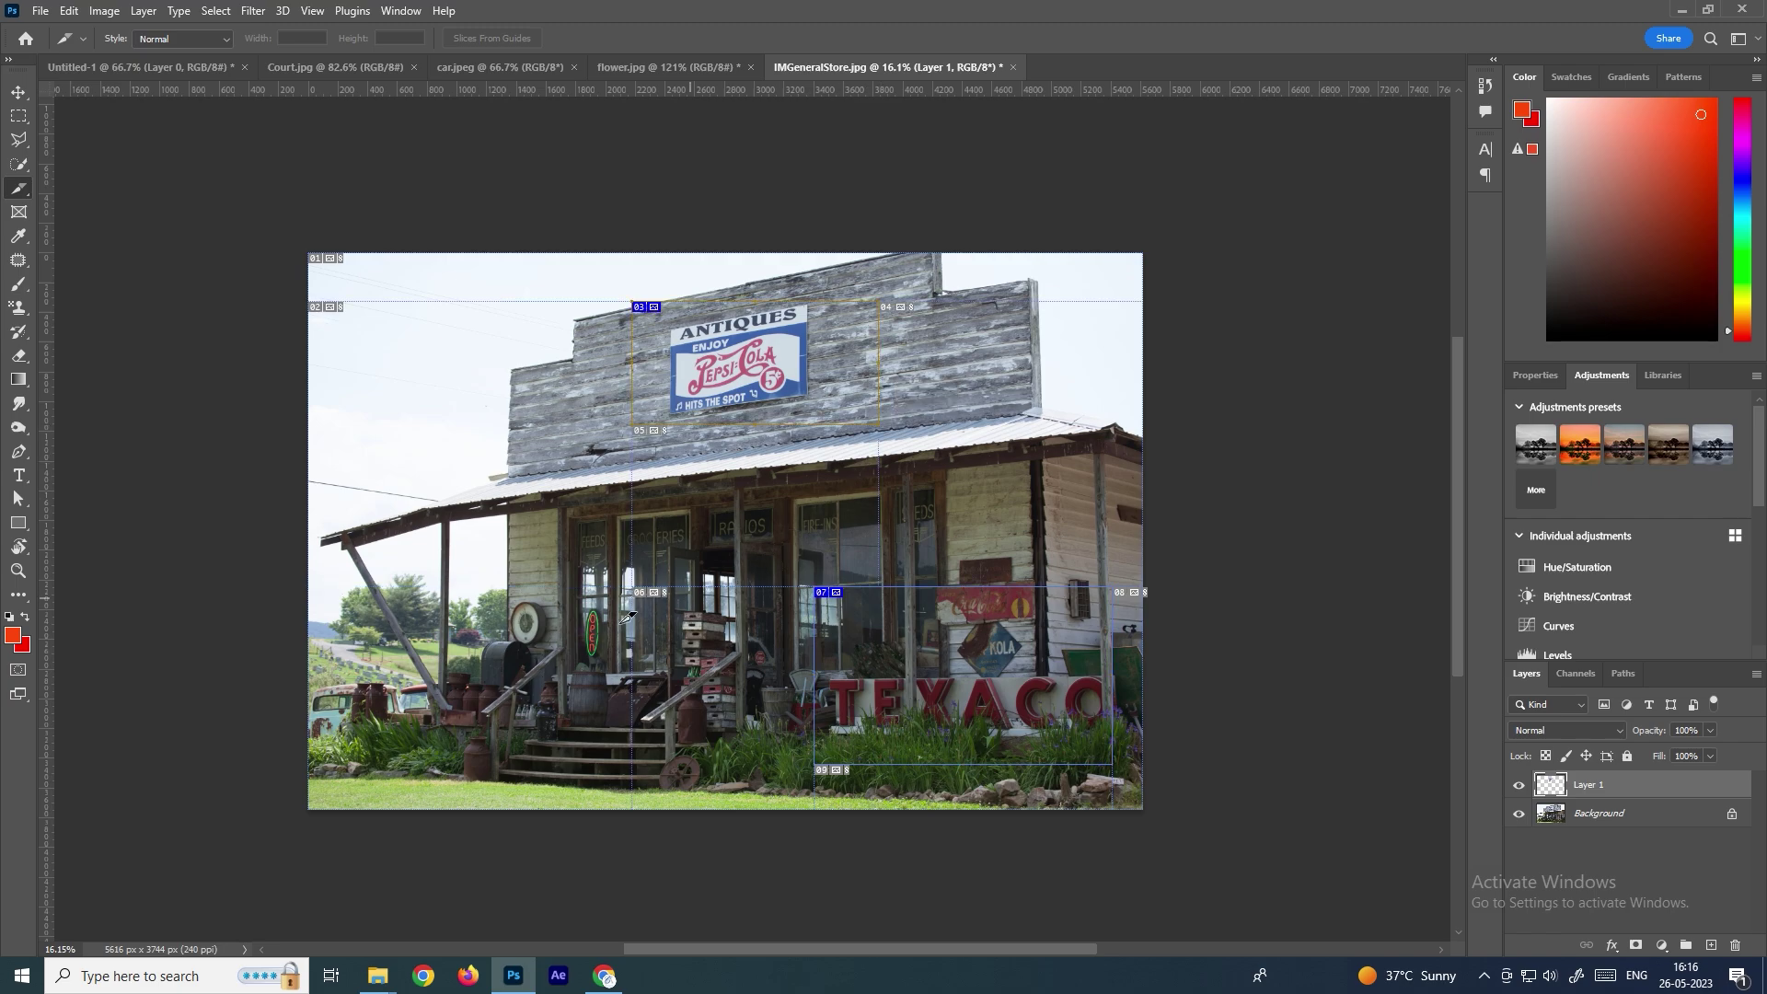
drag(448, 560, 651, 756)
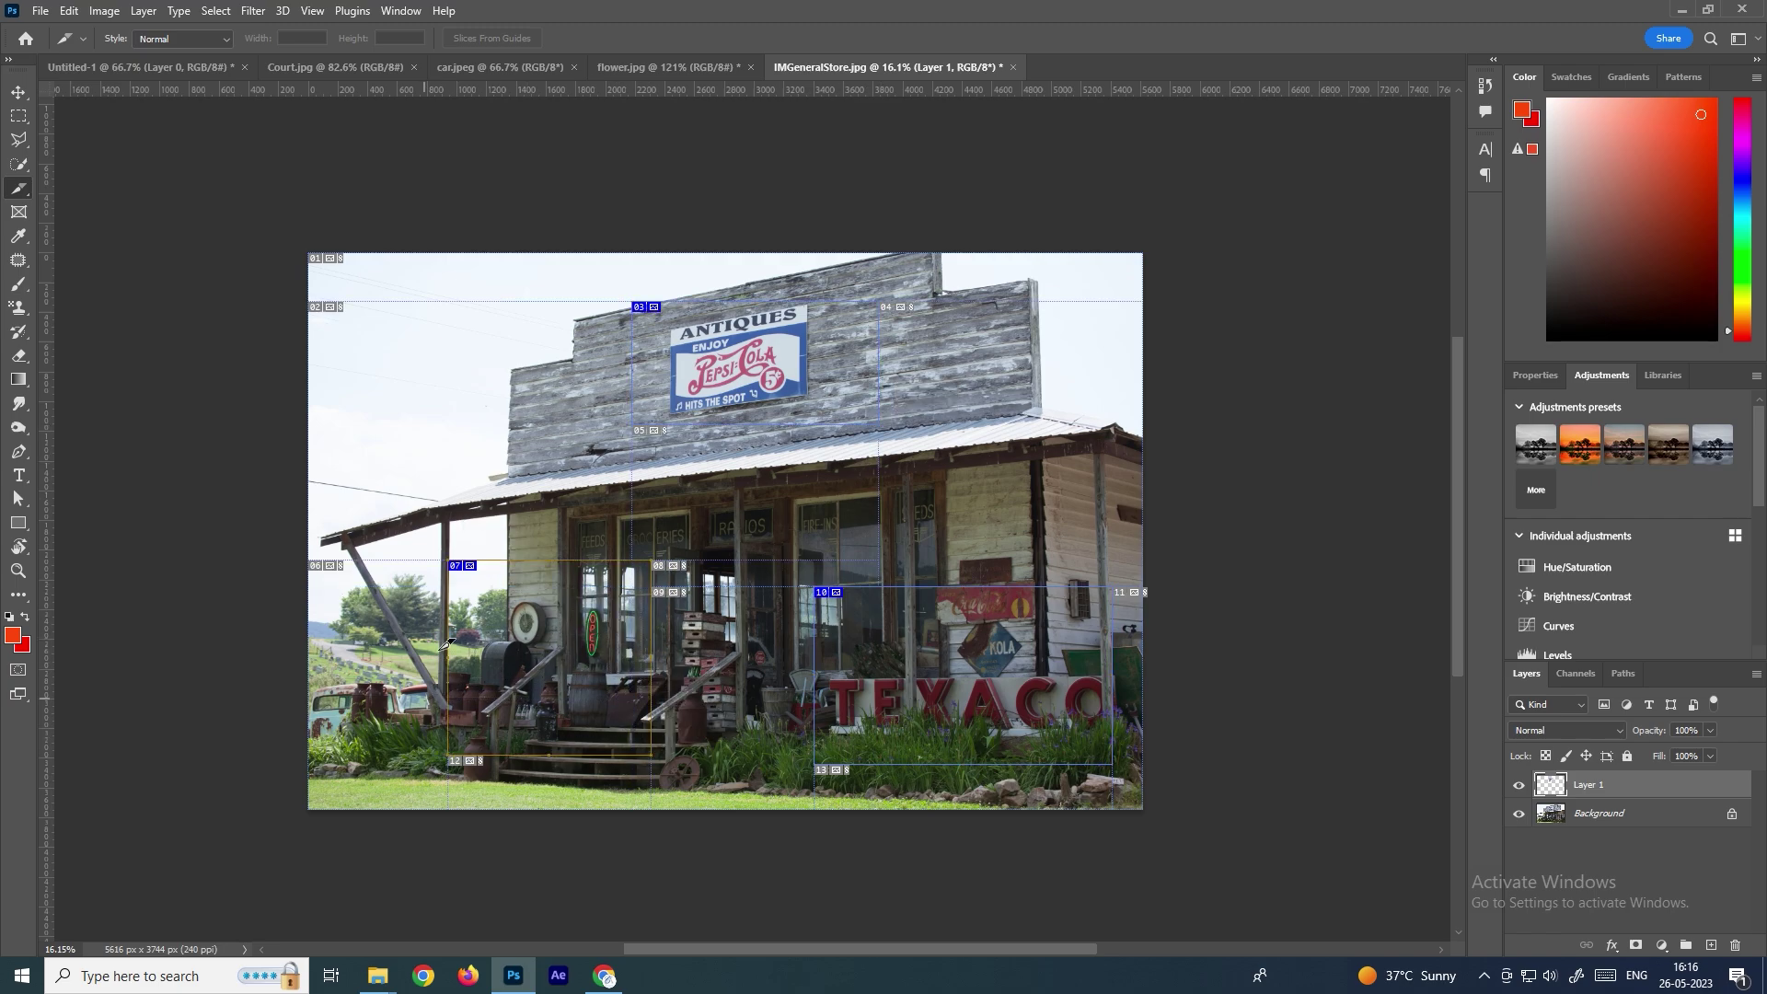
drag(963, 451, 1137, 551)
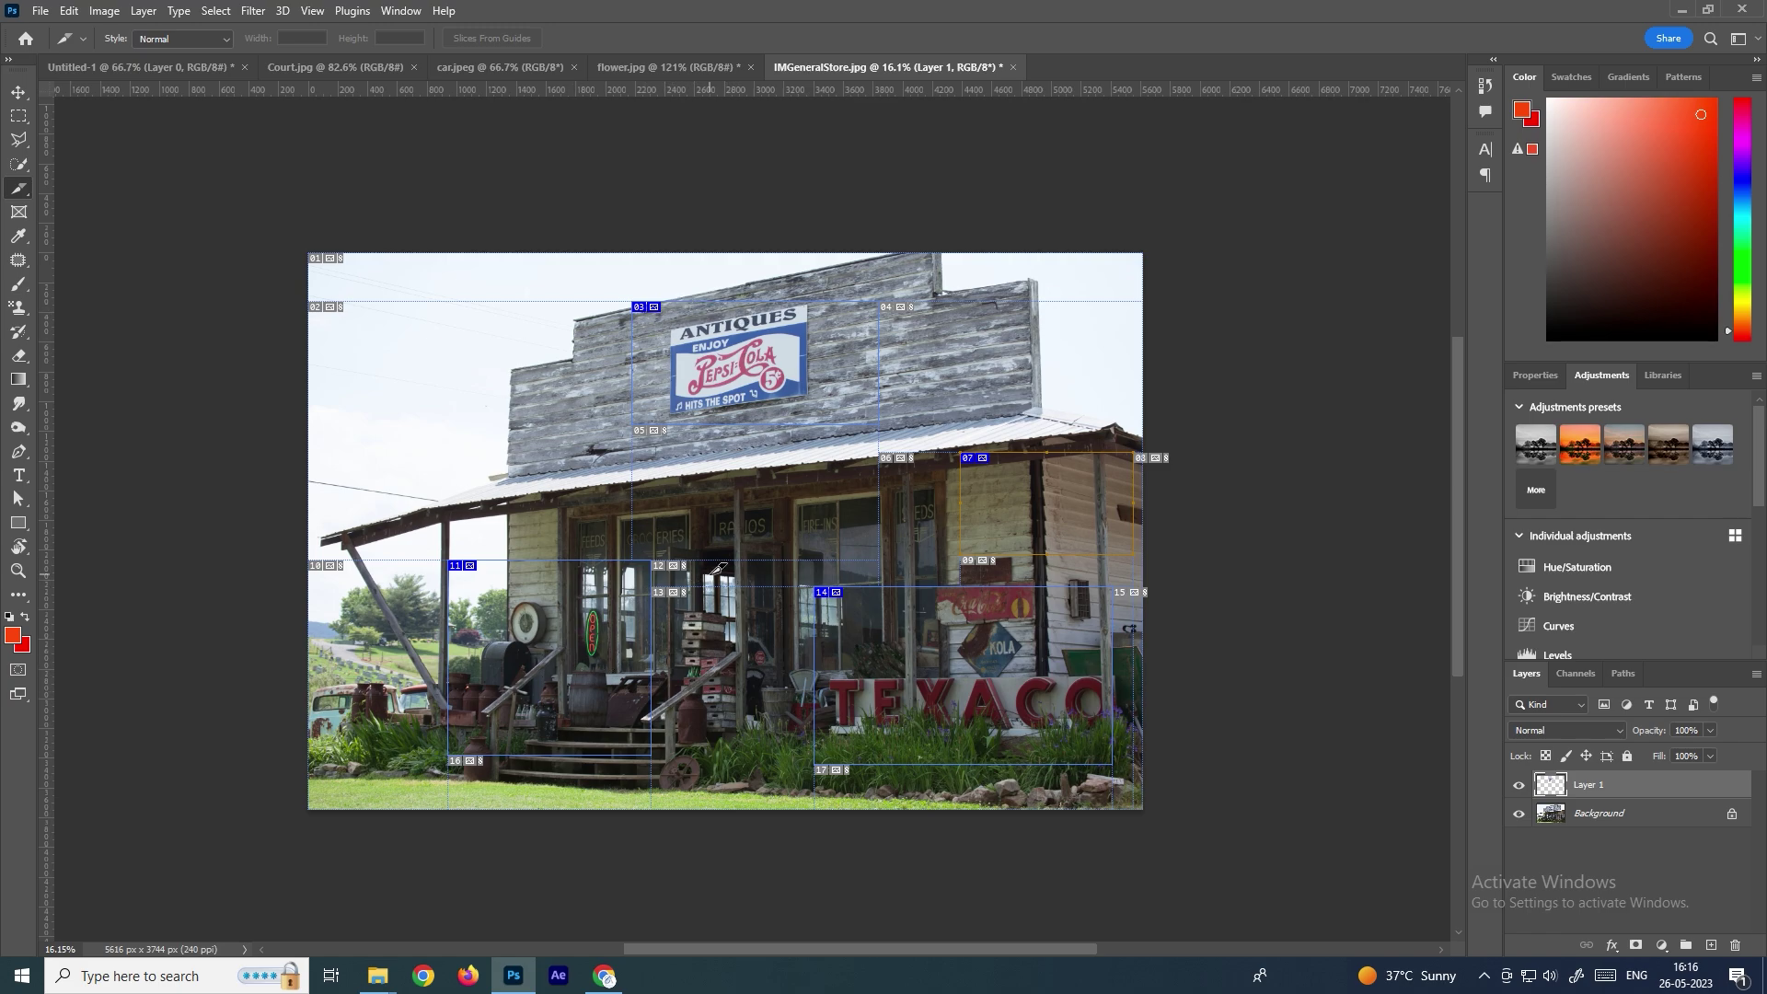
Step: Set up a Save for Web (Legacy) export of the sliced store photo in JPEG format and proceed to saving
click(40, 10)
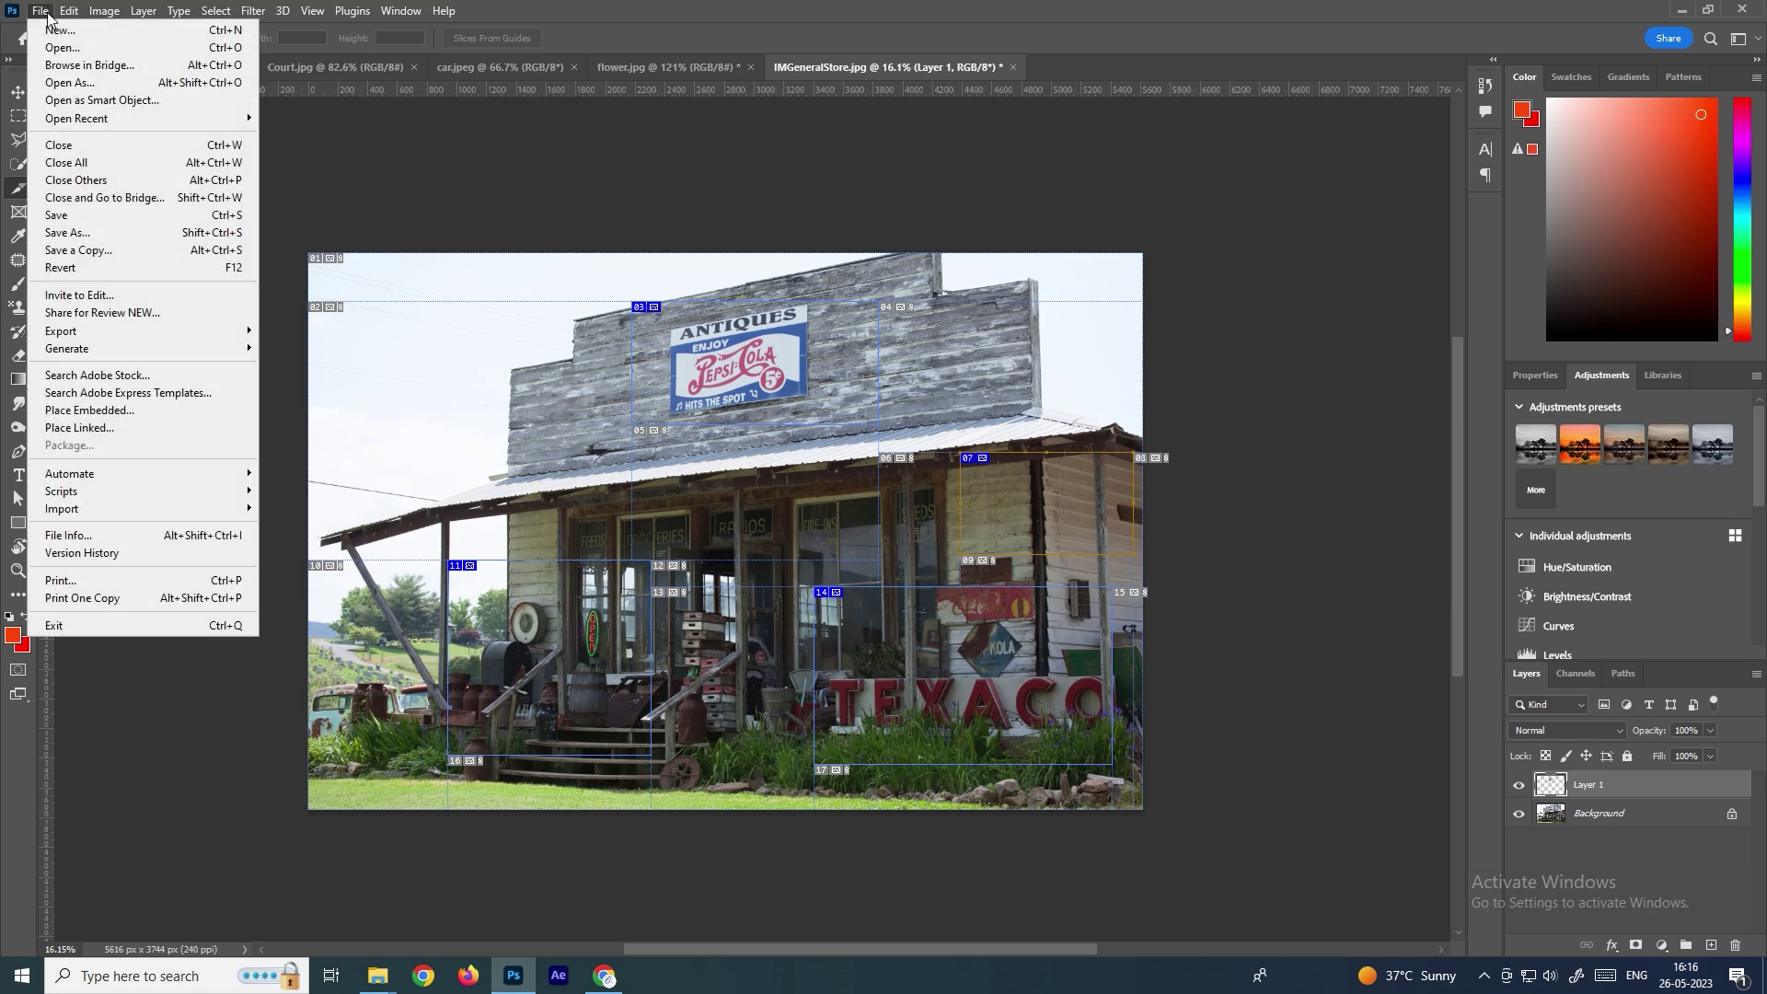
mouse_move(140, 337)
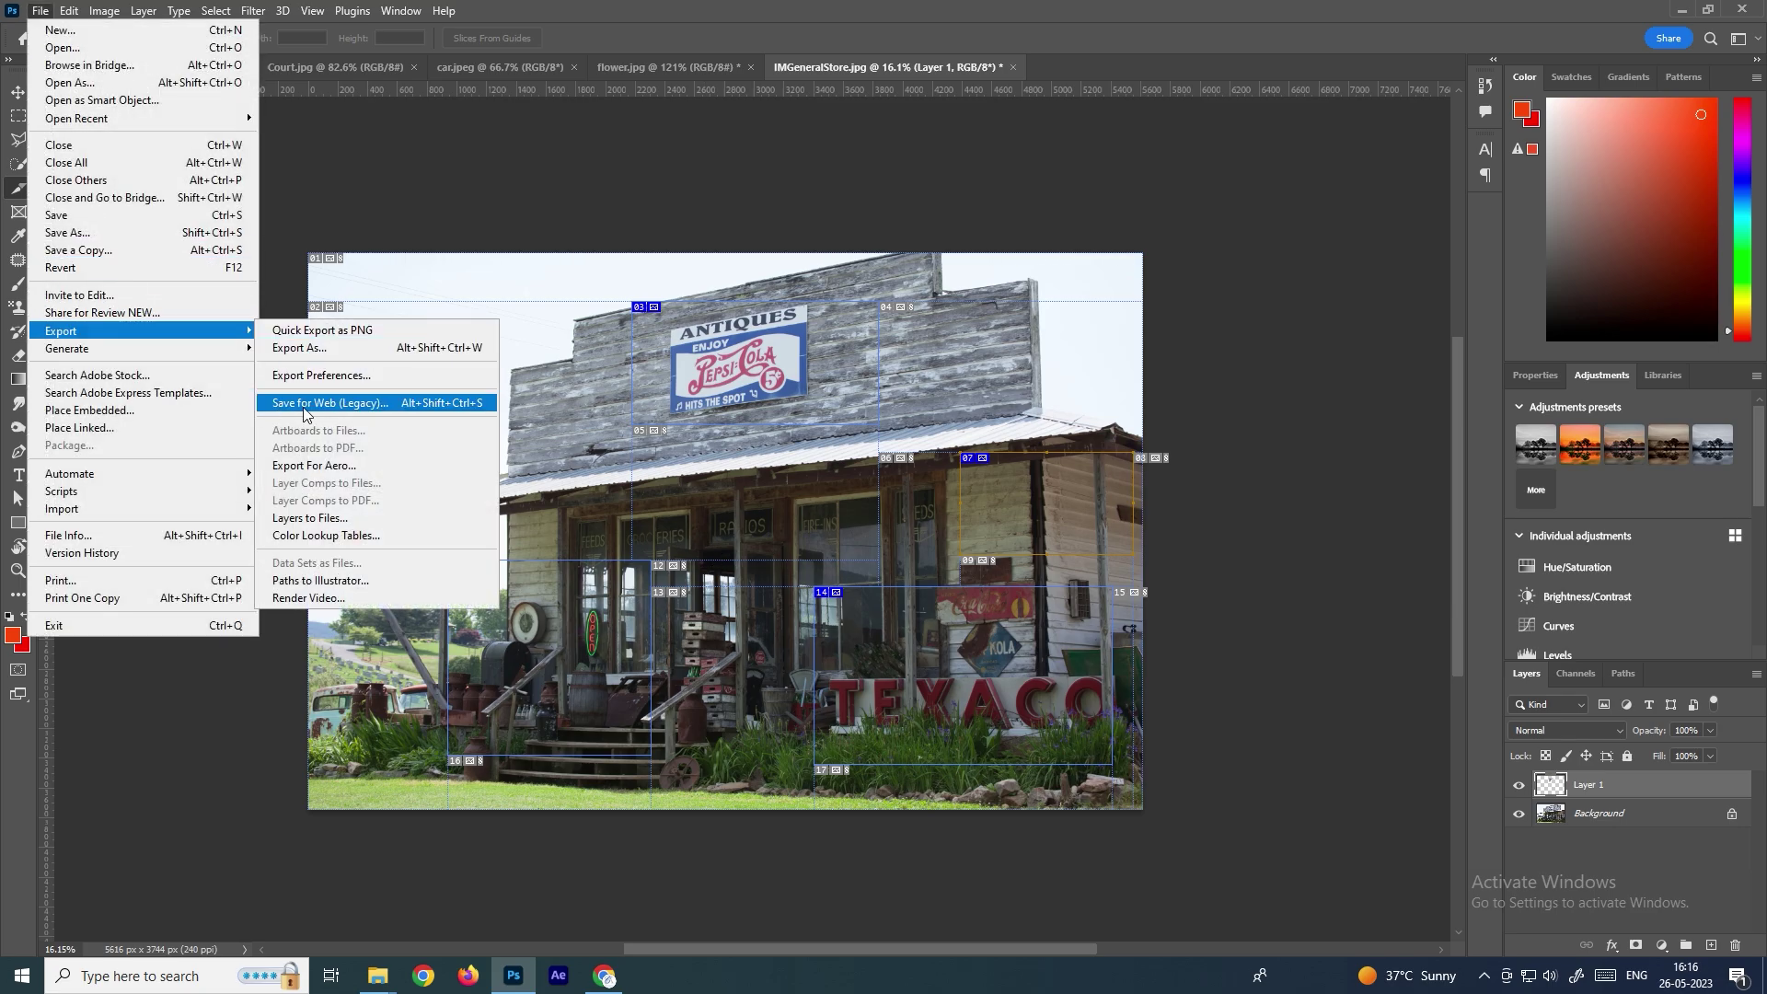
click(327, 407)
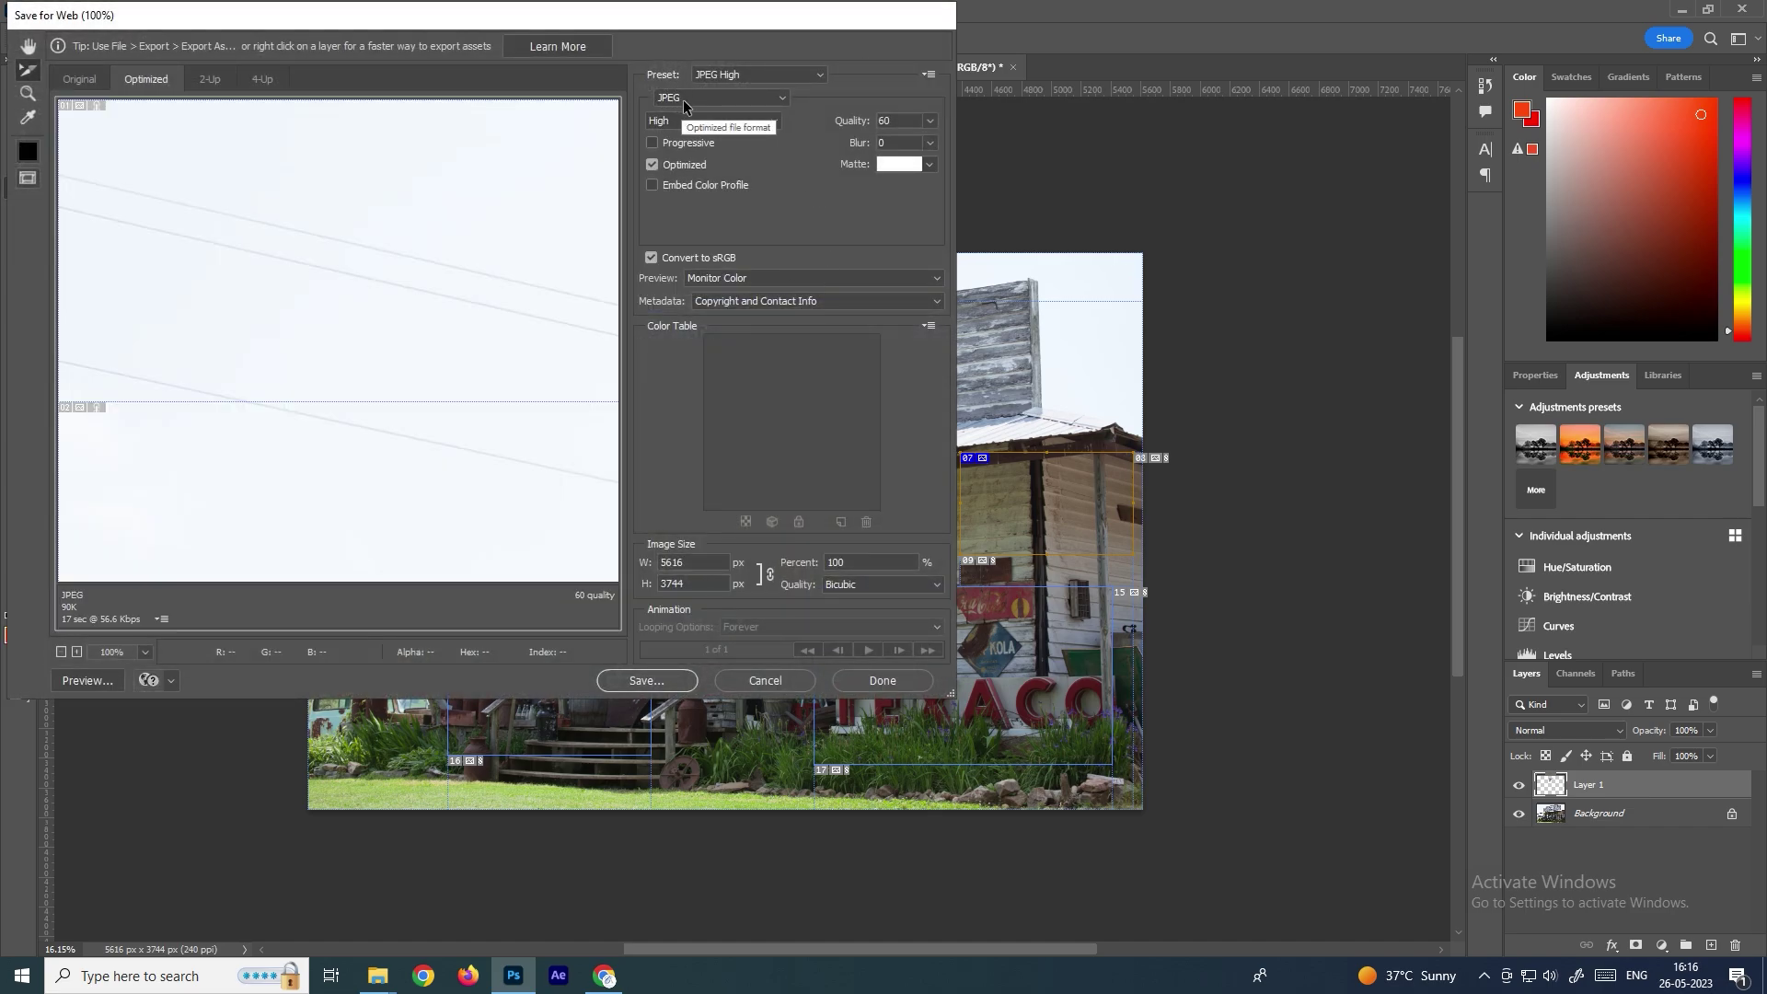
click(683, 99)
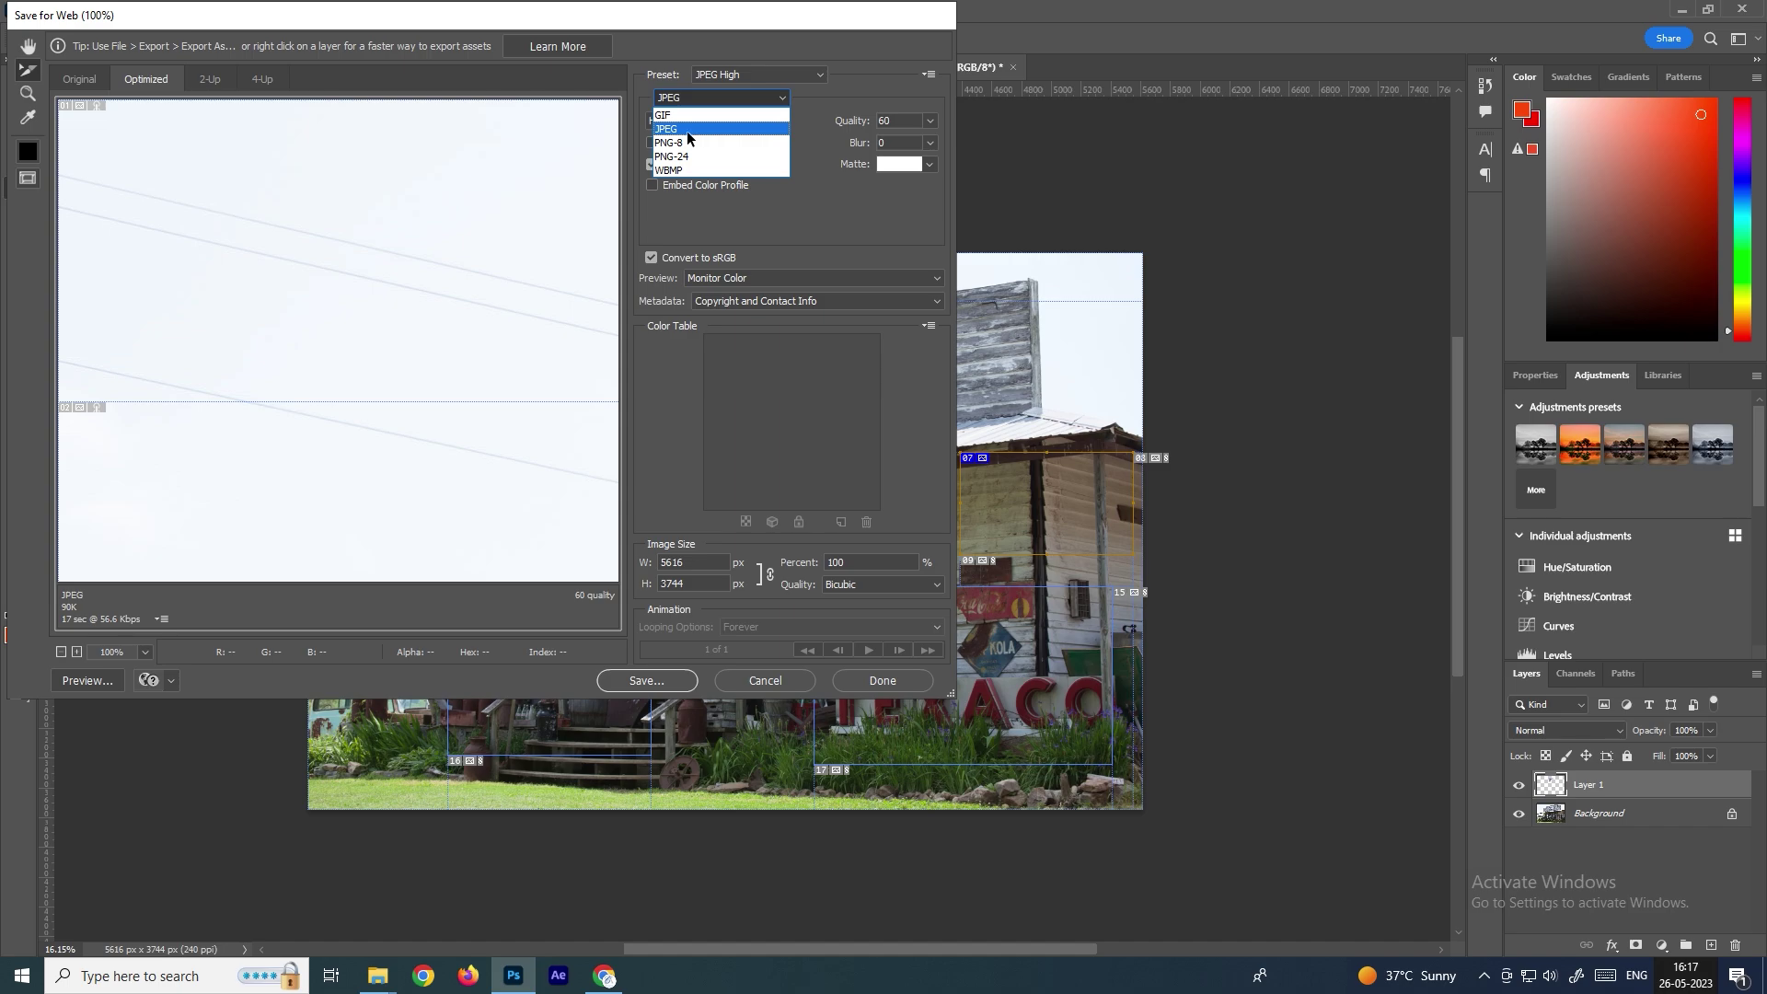
click(648, 681)
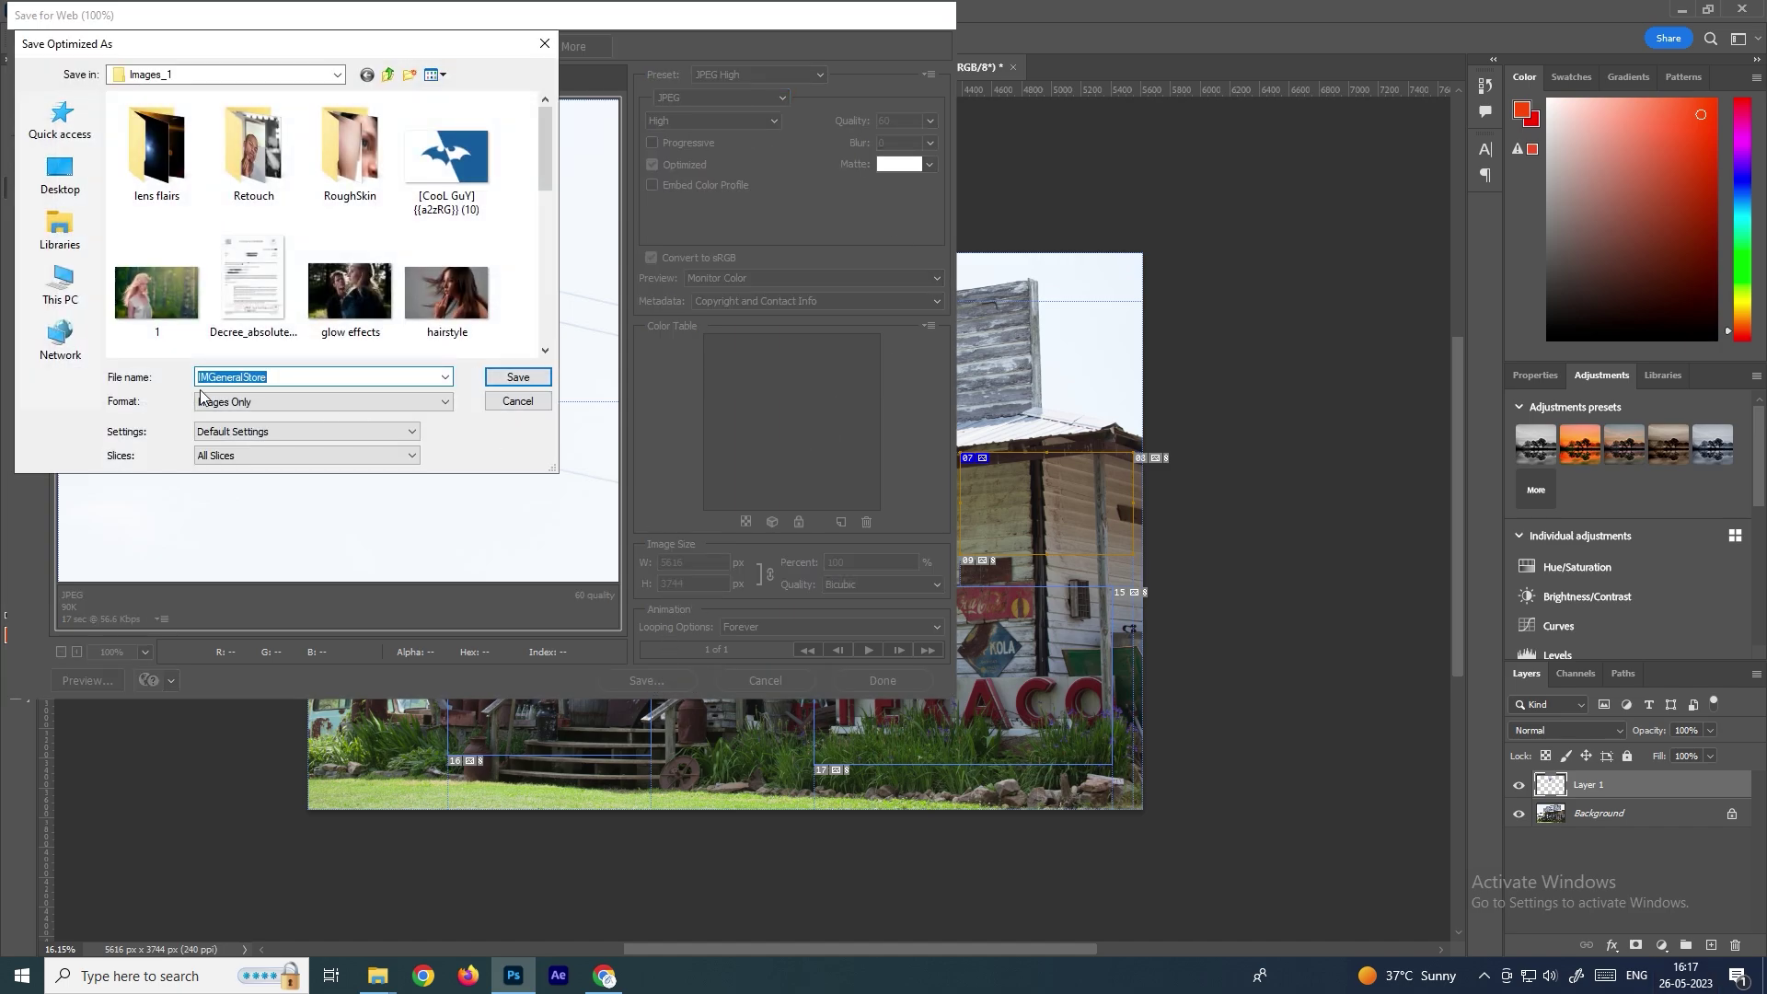
Step: Create a folder named slice on the Desktop and open it as the save location
click(77, 171)
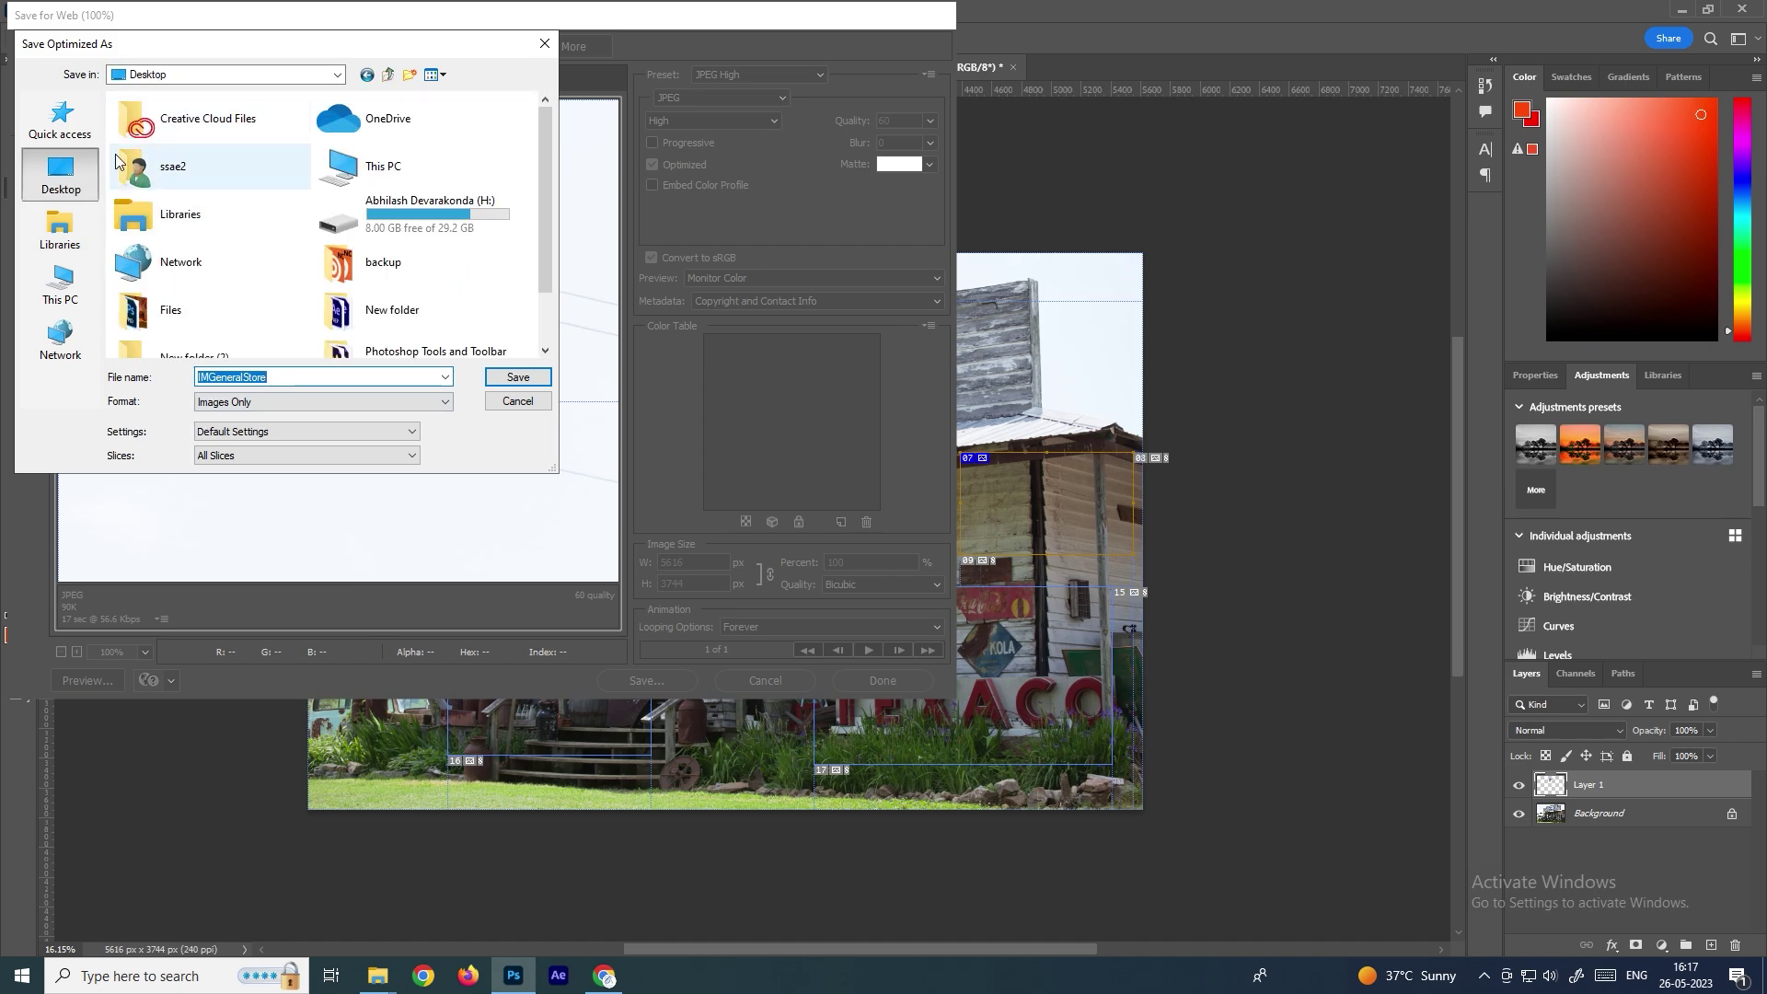
click(409, 74)
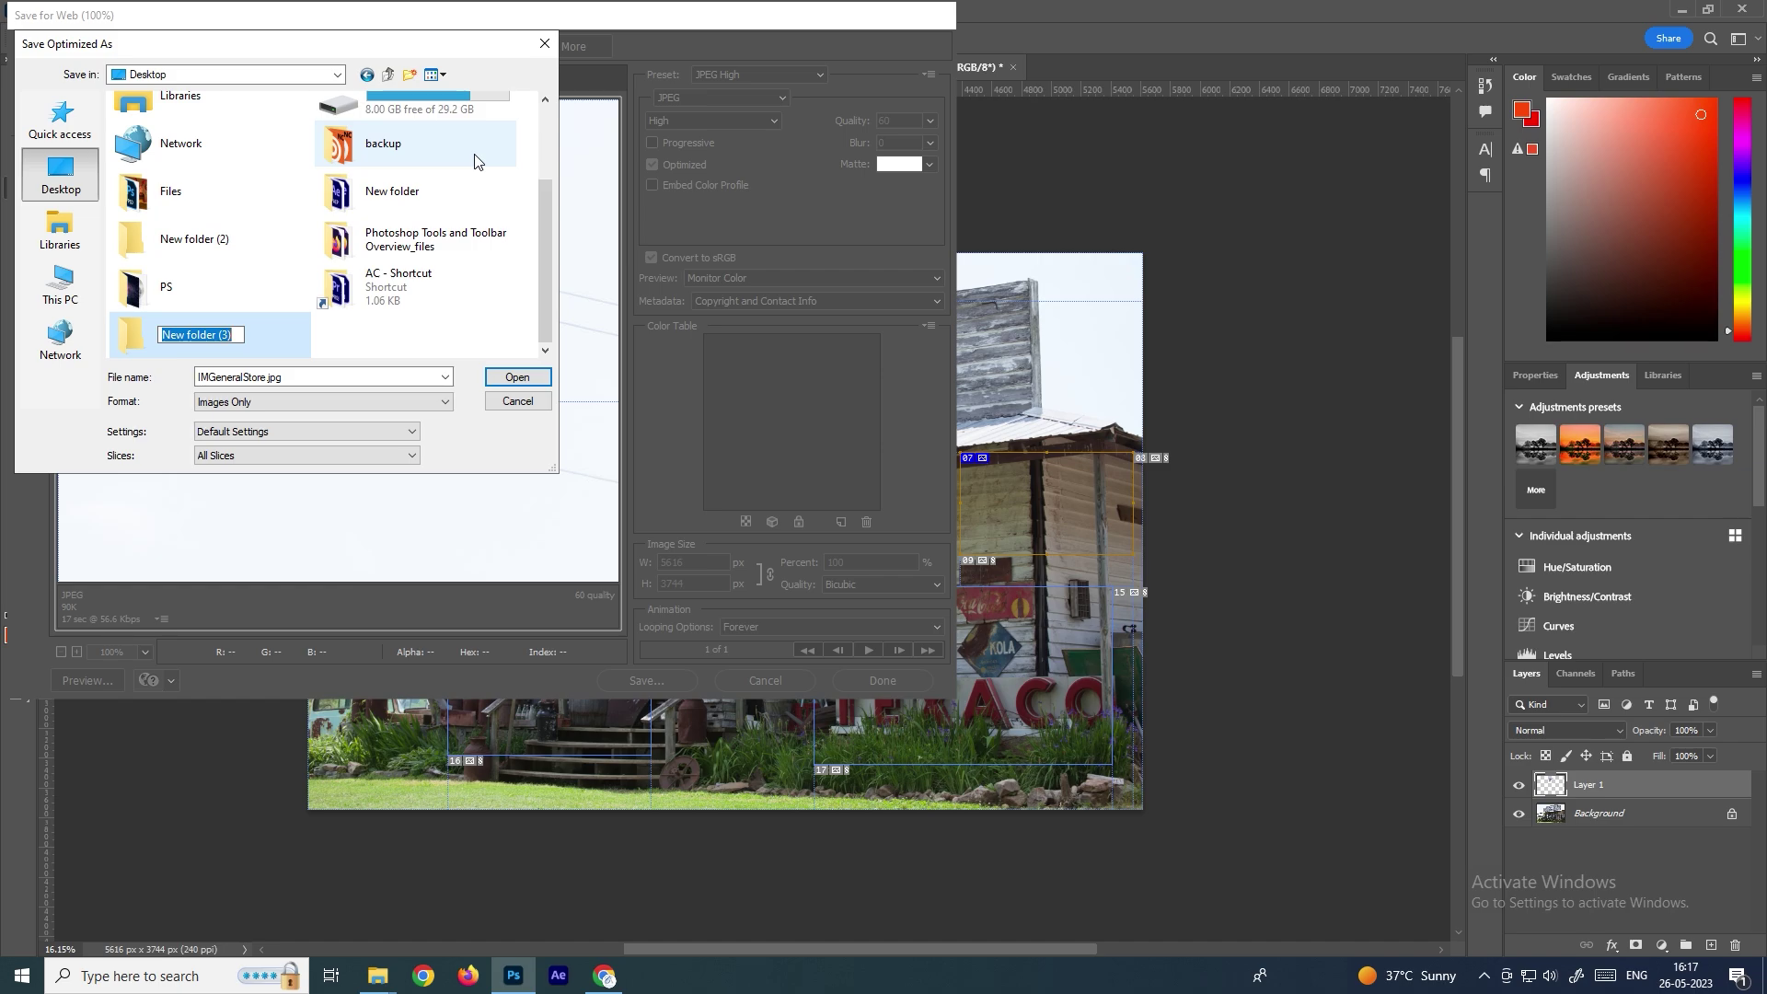
text(slice)
double_click(201, 341)
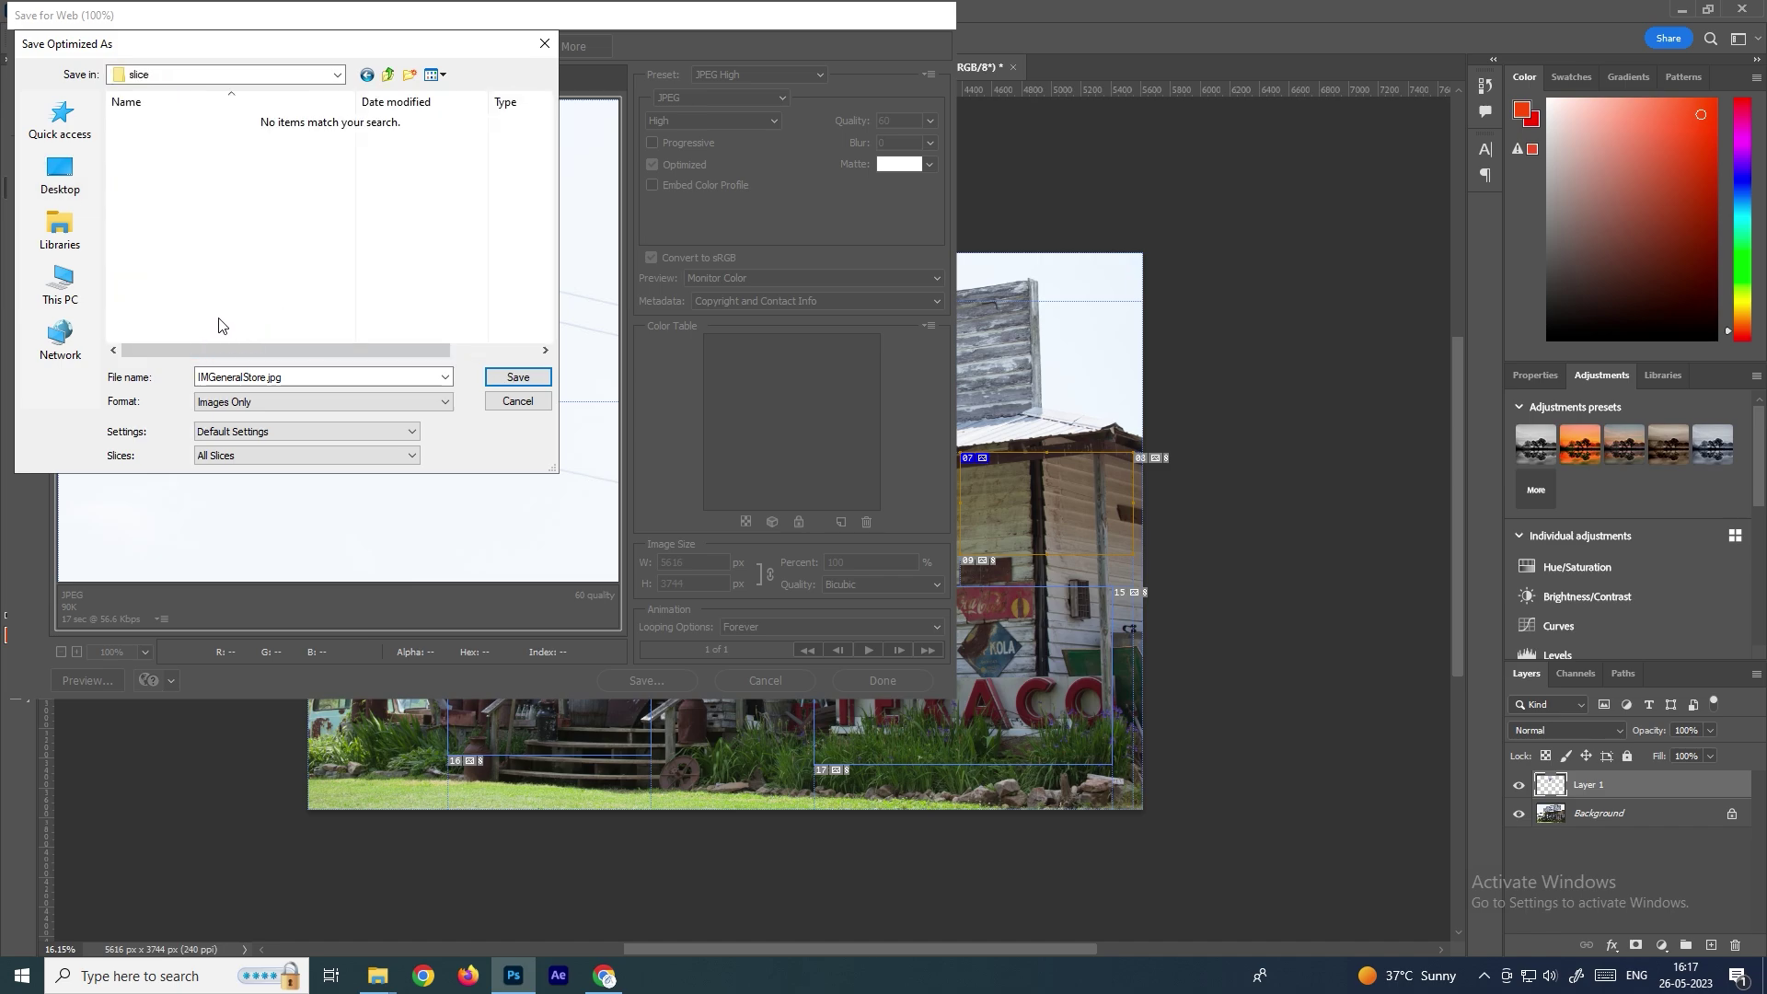
Step: Limit the export to All User Slices and save the images into the slice folder
click(212, 460)
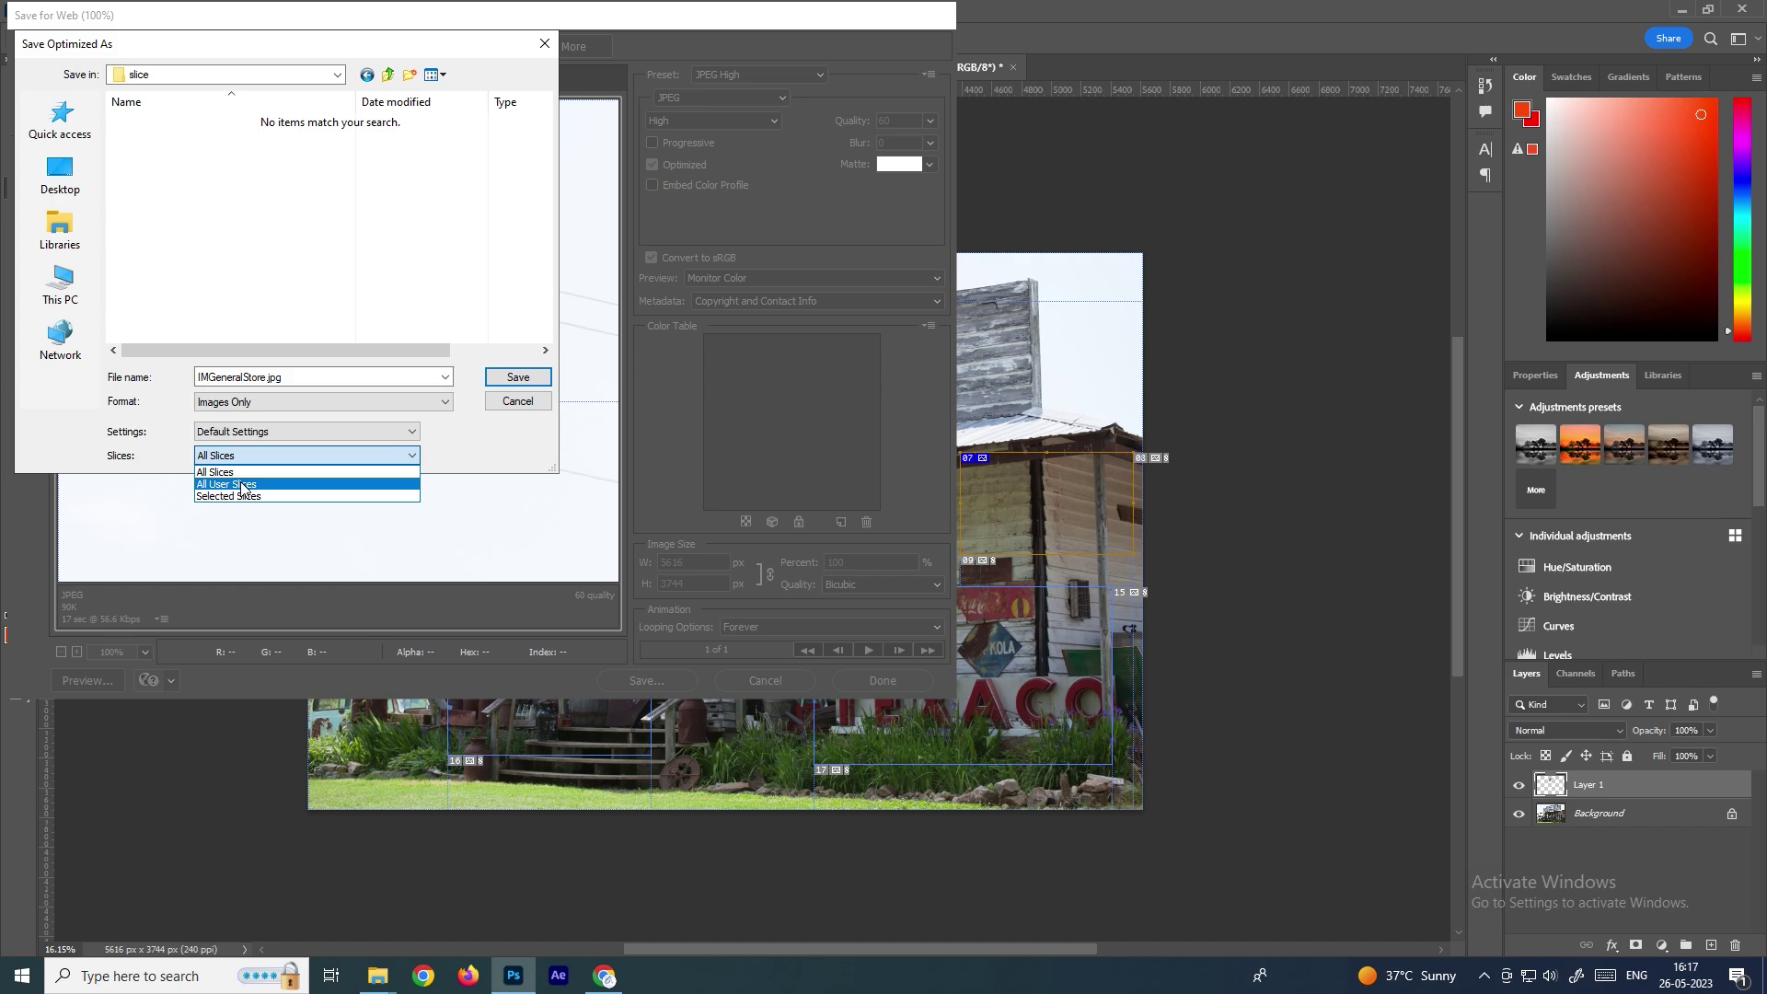
click(242, 485)
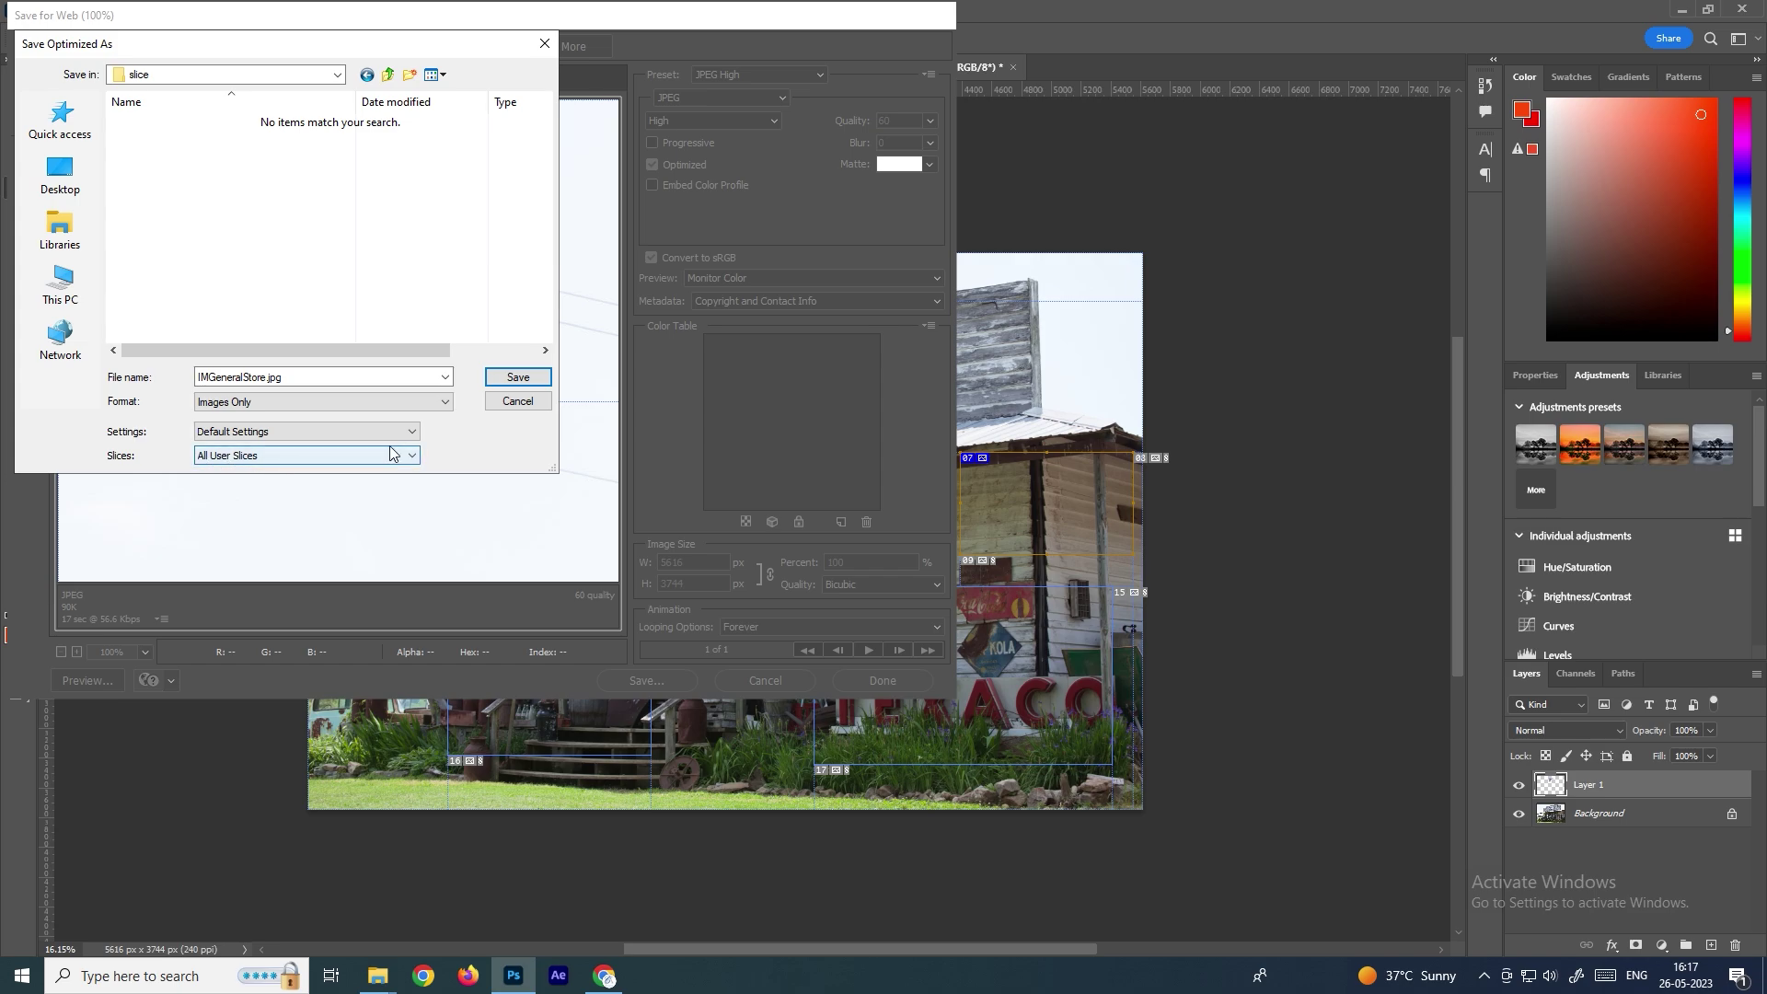
click(515, 383)
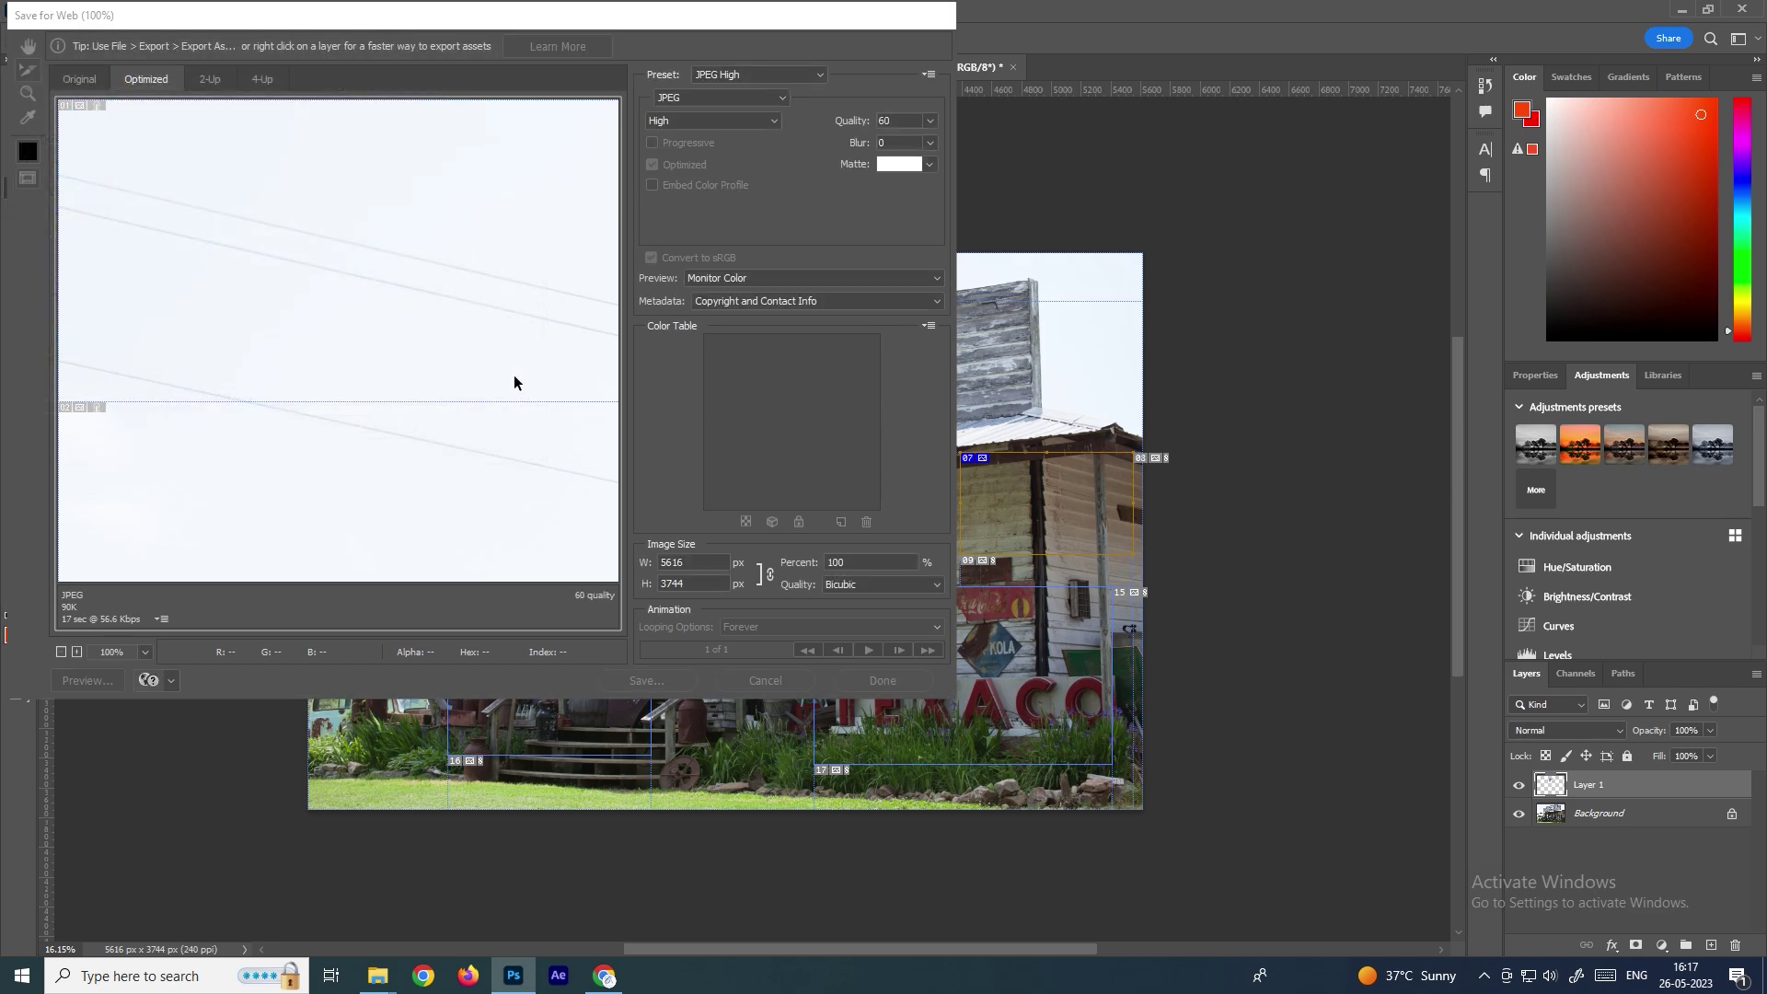
Step: Open the images subfolder of the desktop's slice folder and view the exported slice pictures in the photo viewer
key(super+d)
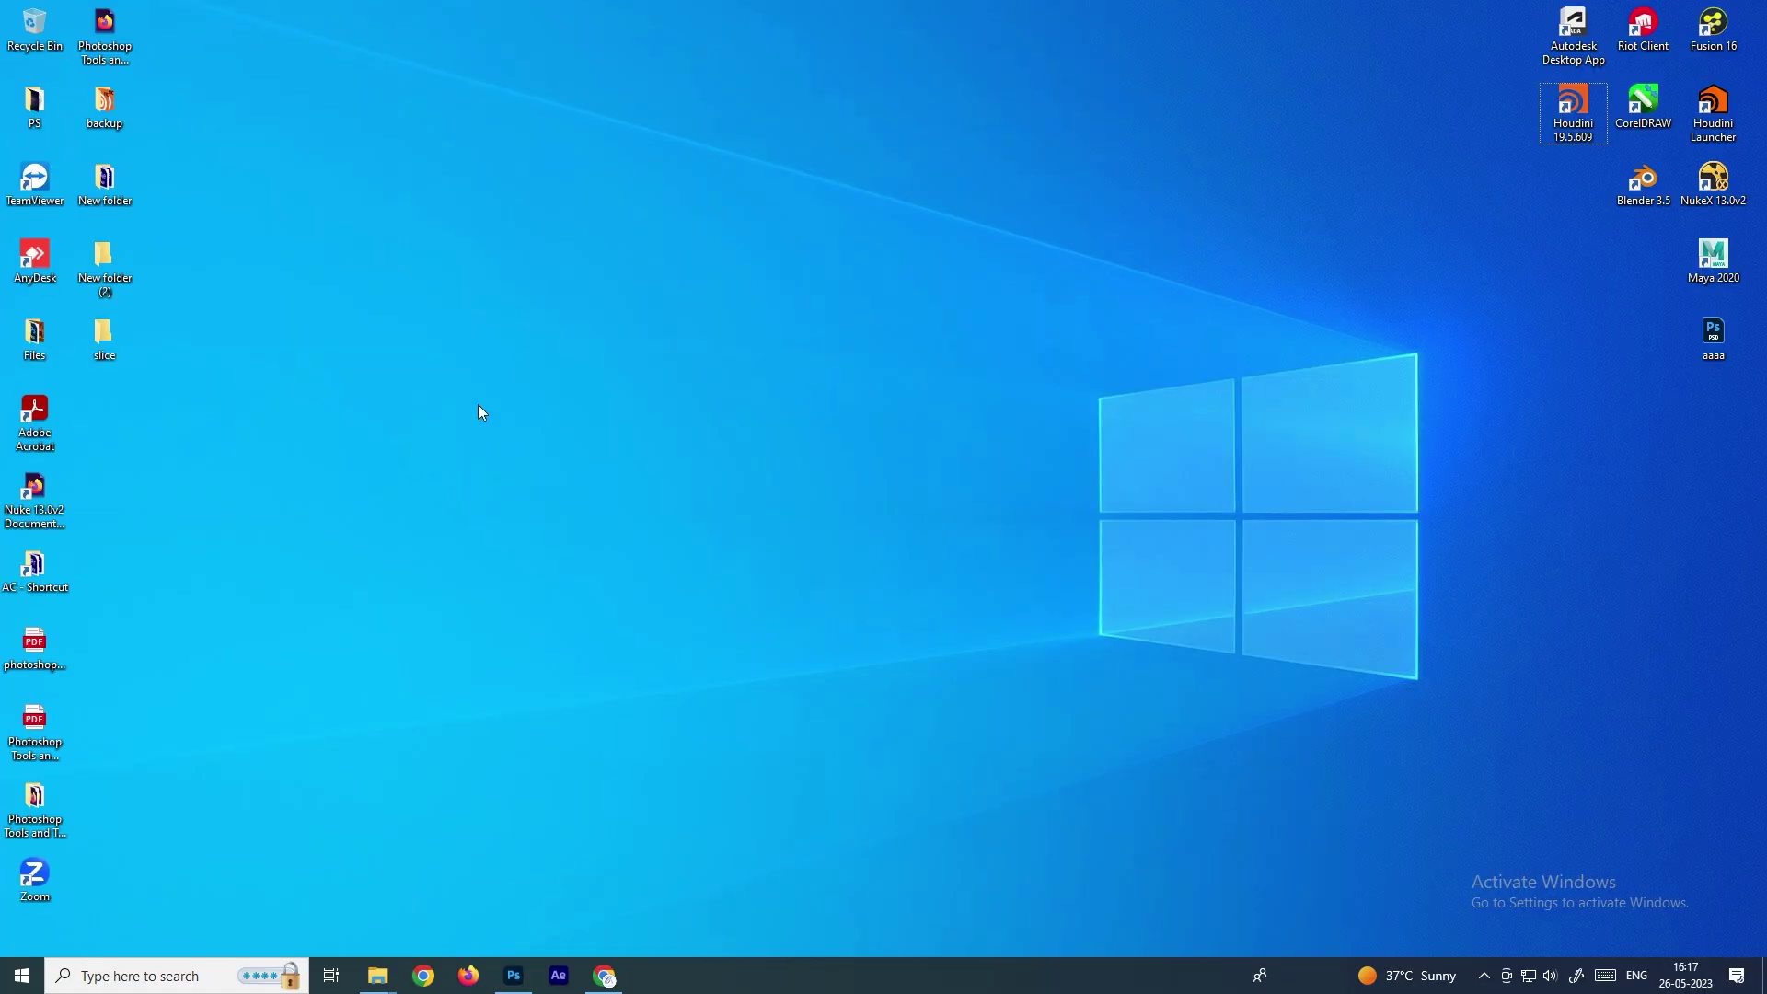
double_click(103, 334)
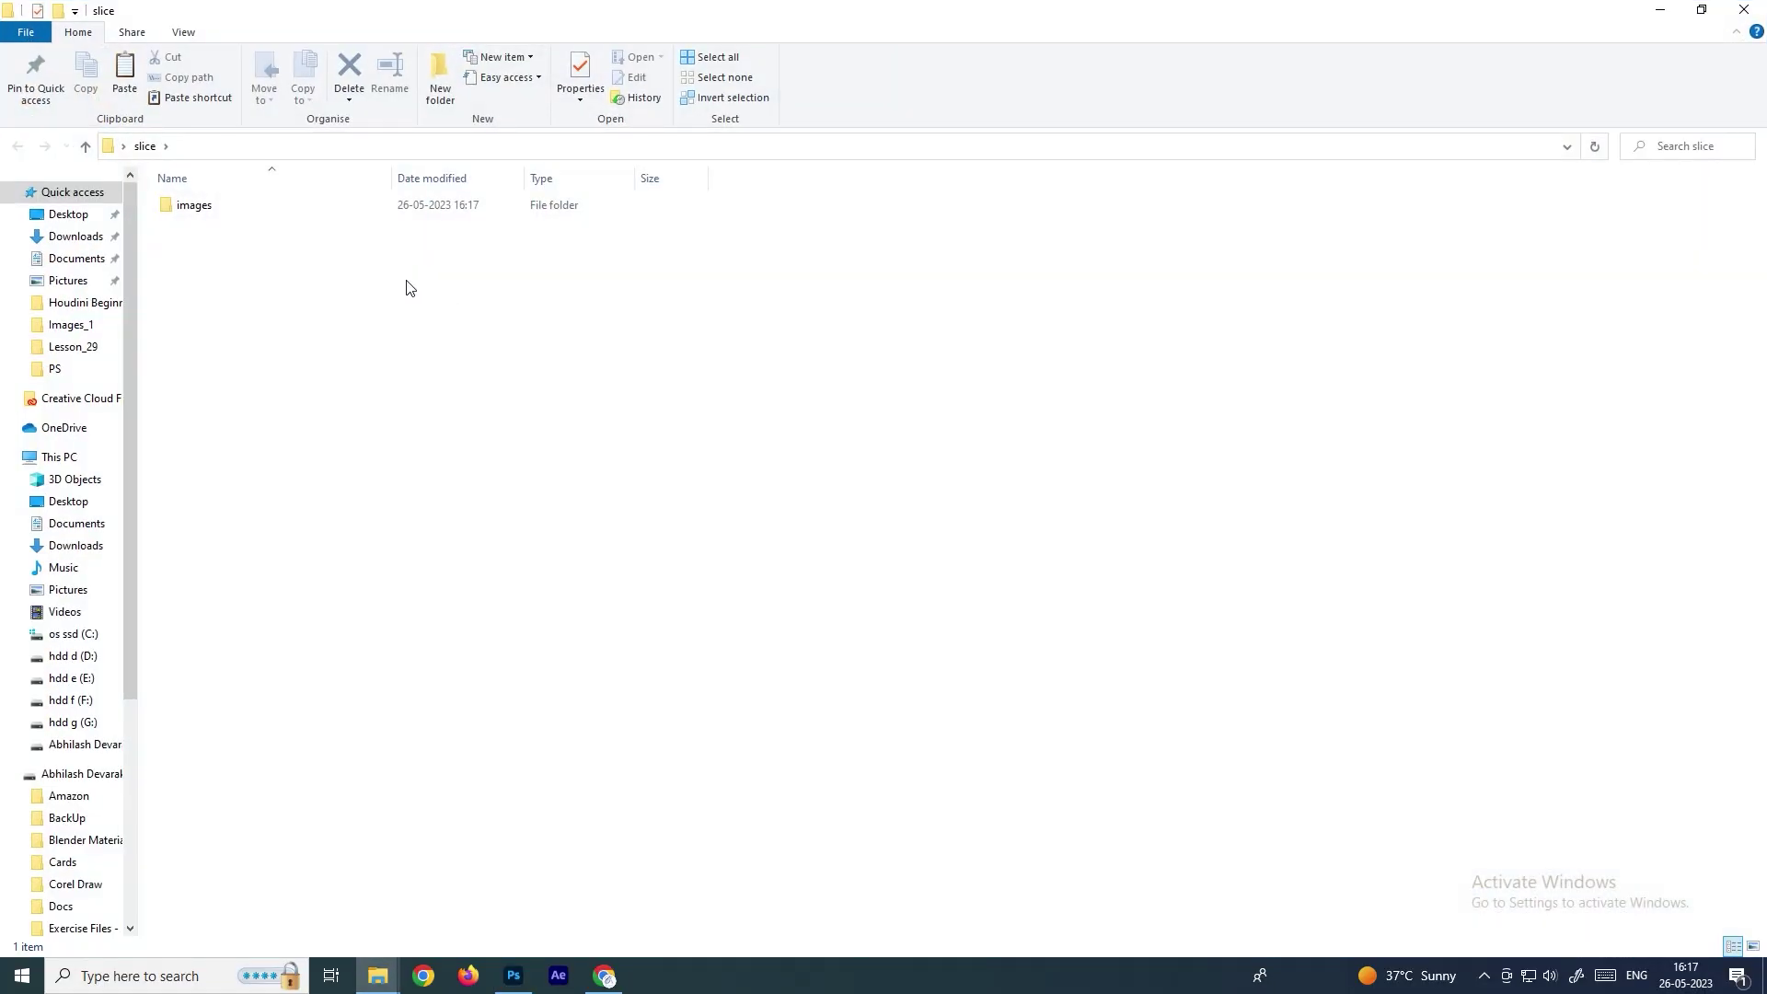
double_click(197, 206)
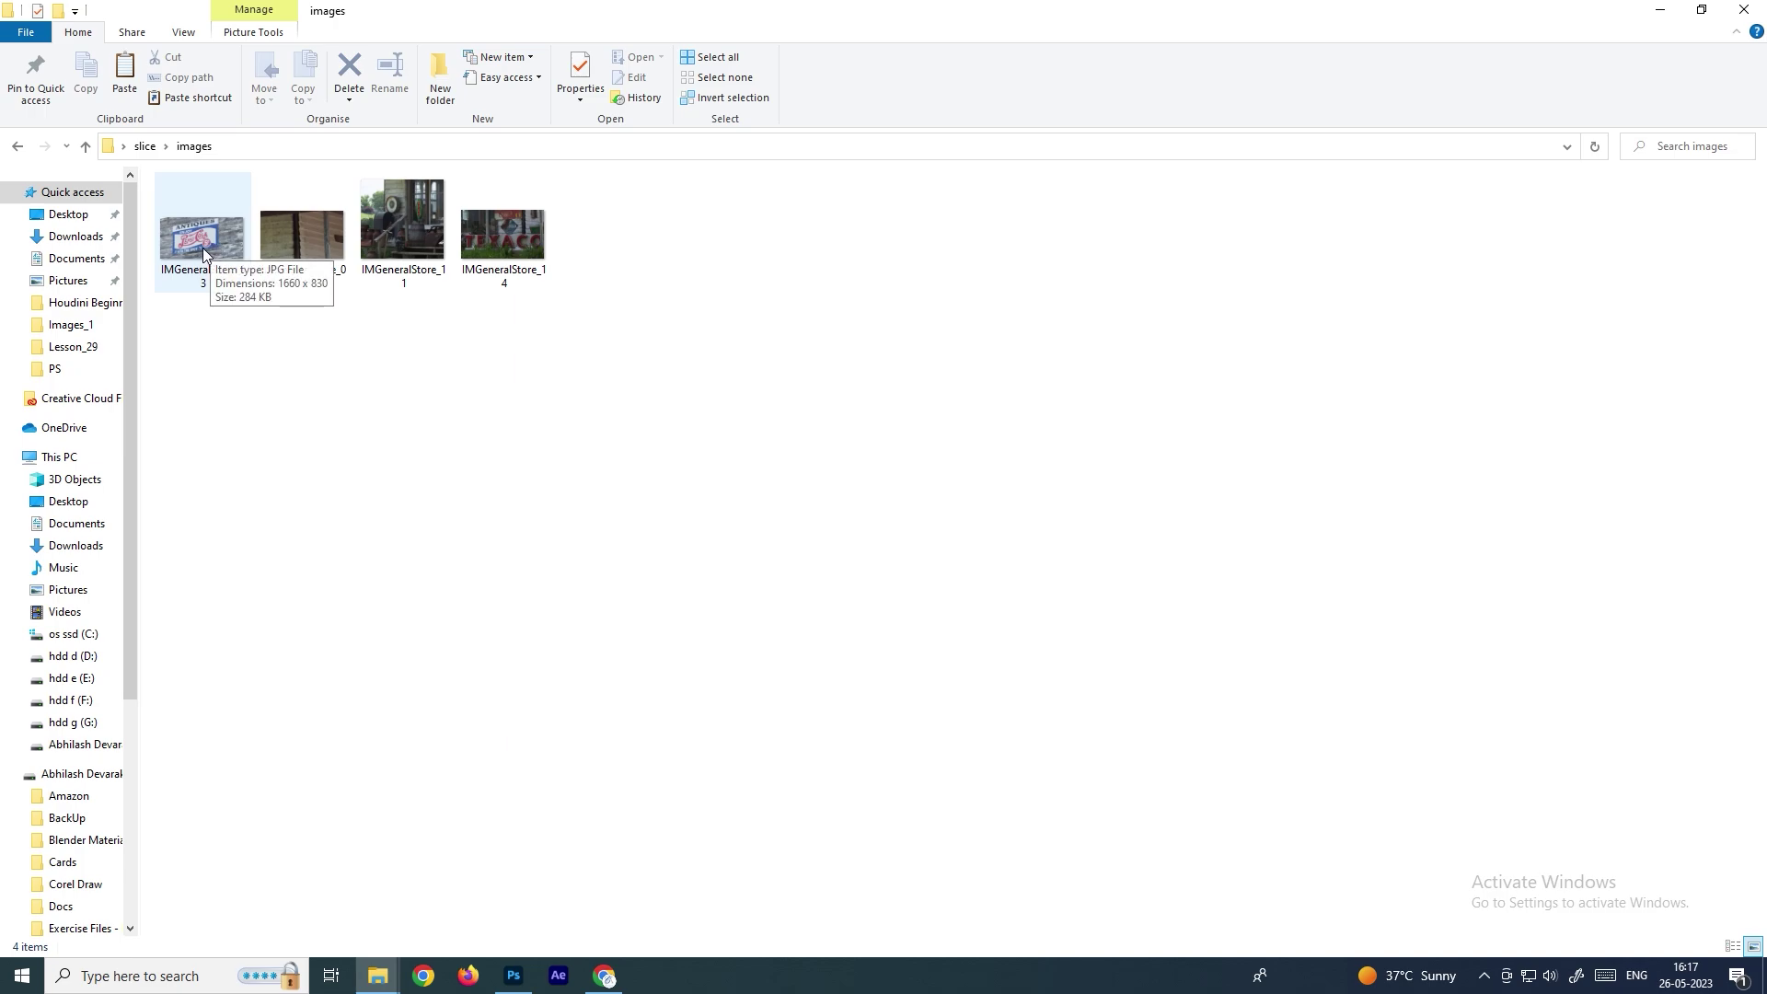
double_click(202, 241)
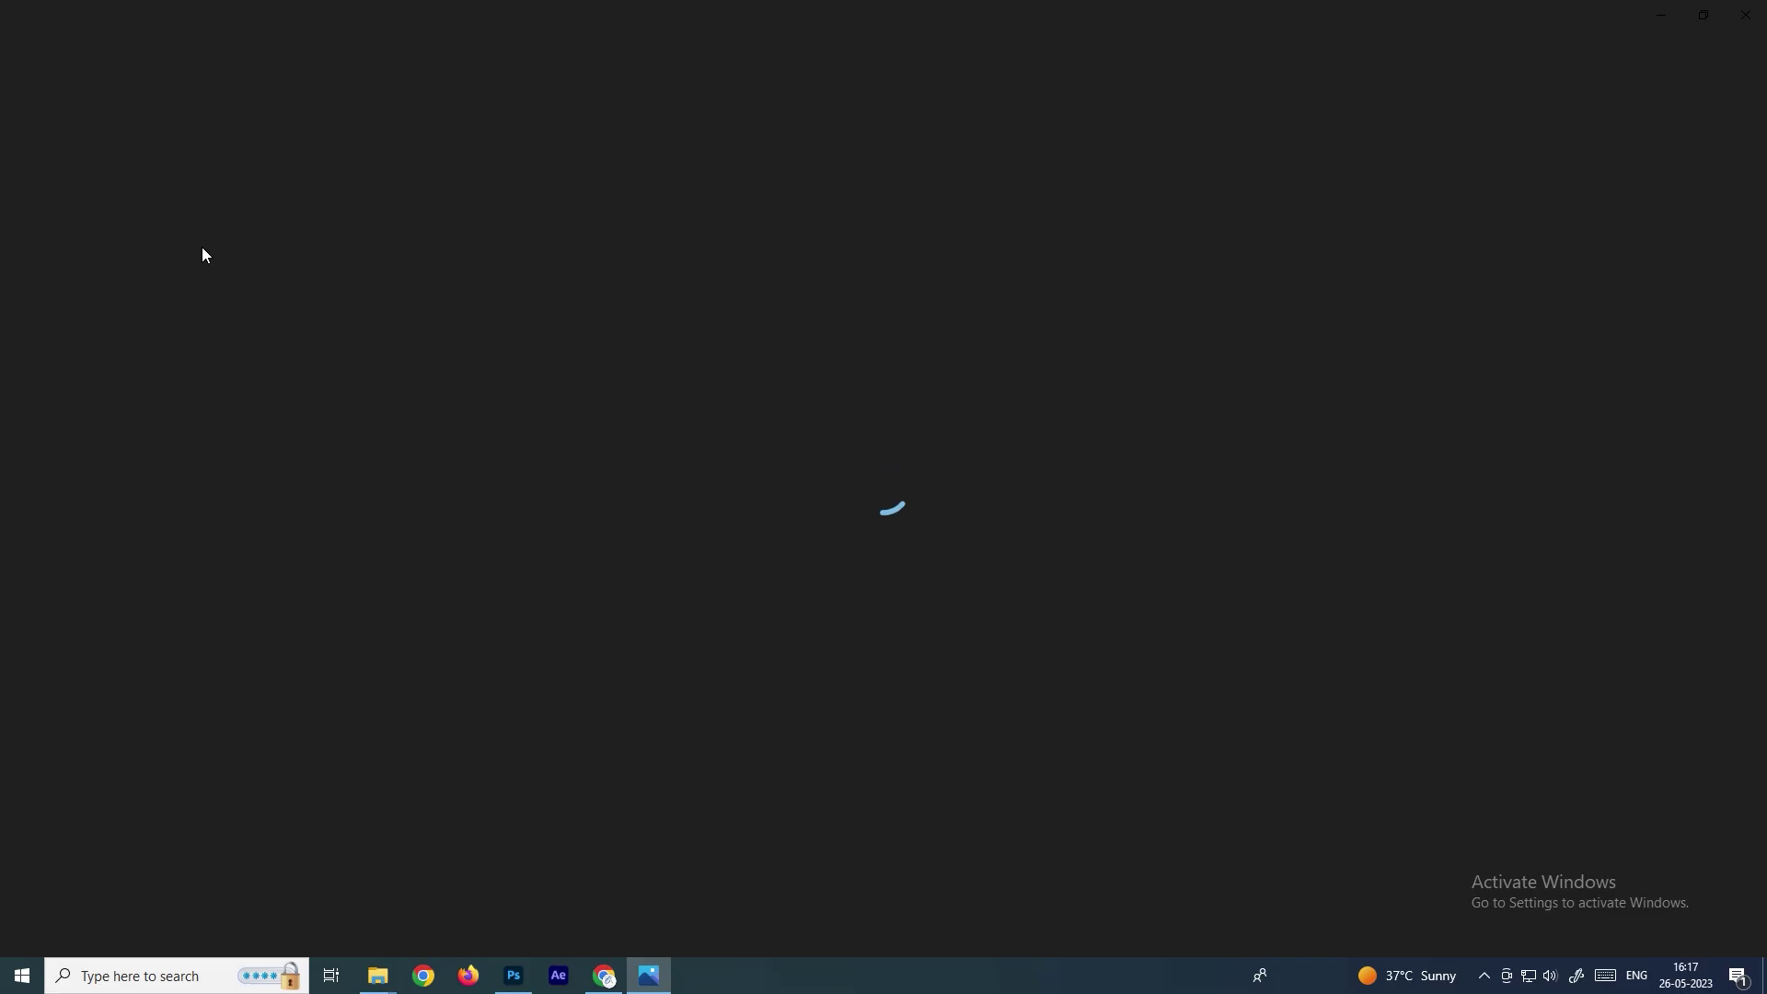
key(Right)
key(Right)
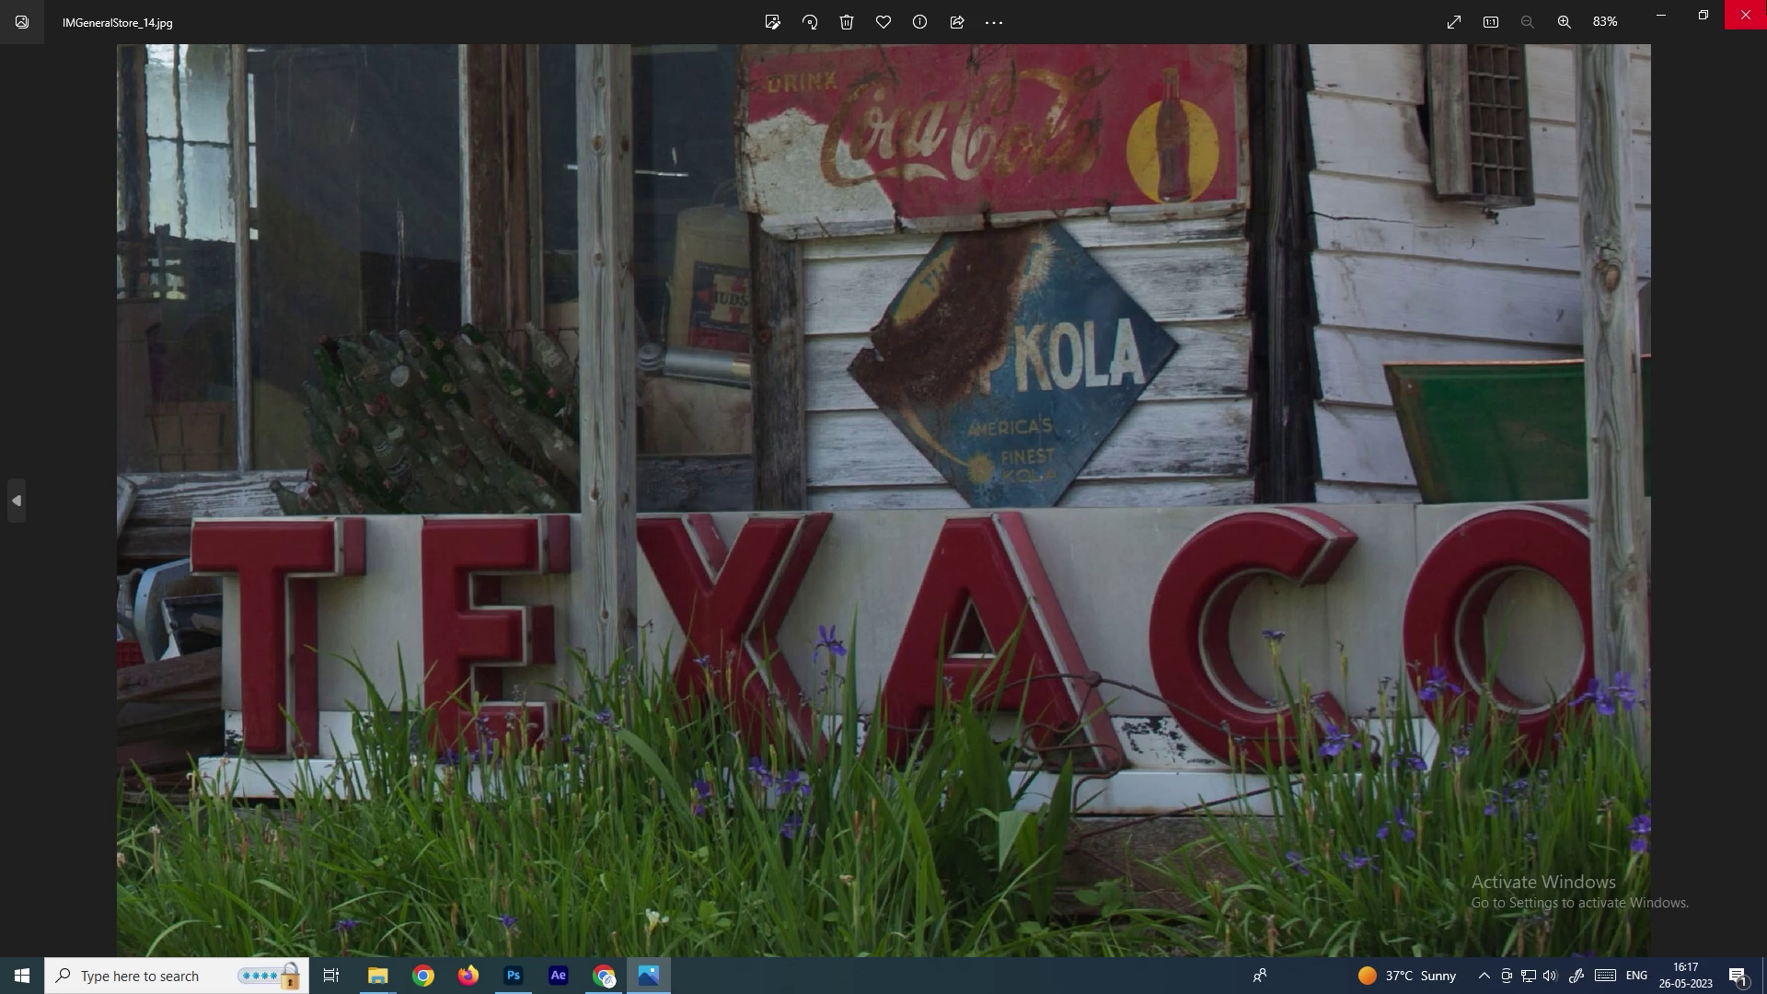
click(1745, 15)
Step: Switch back to Photoshop and export the photo again through Save for Web (Legacy) with All Slices into the slice folder
click(514, 976)
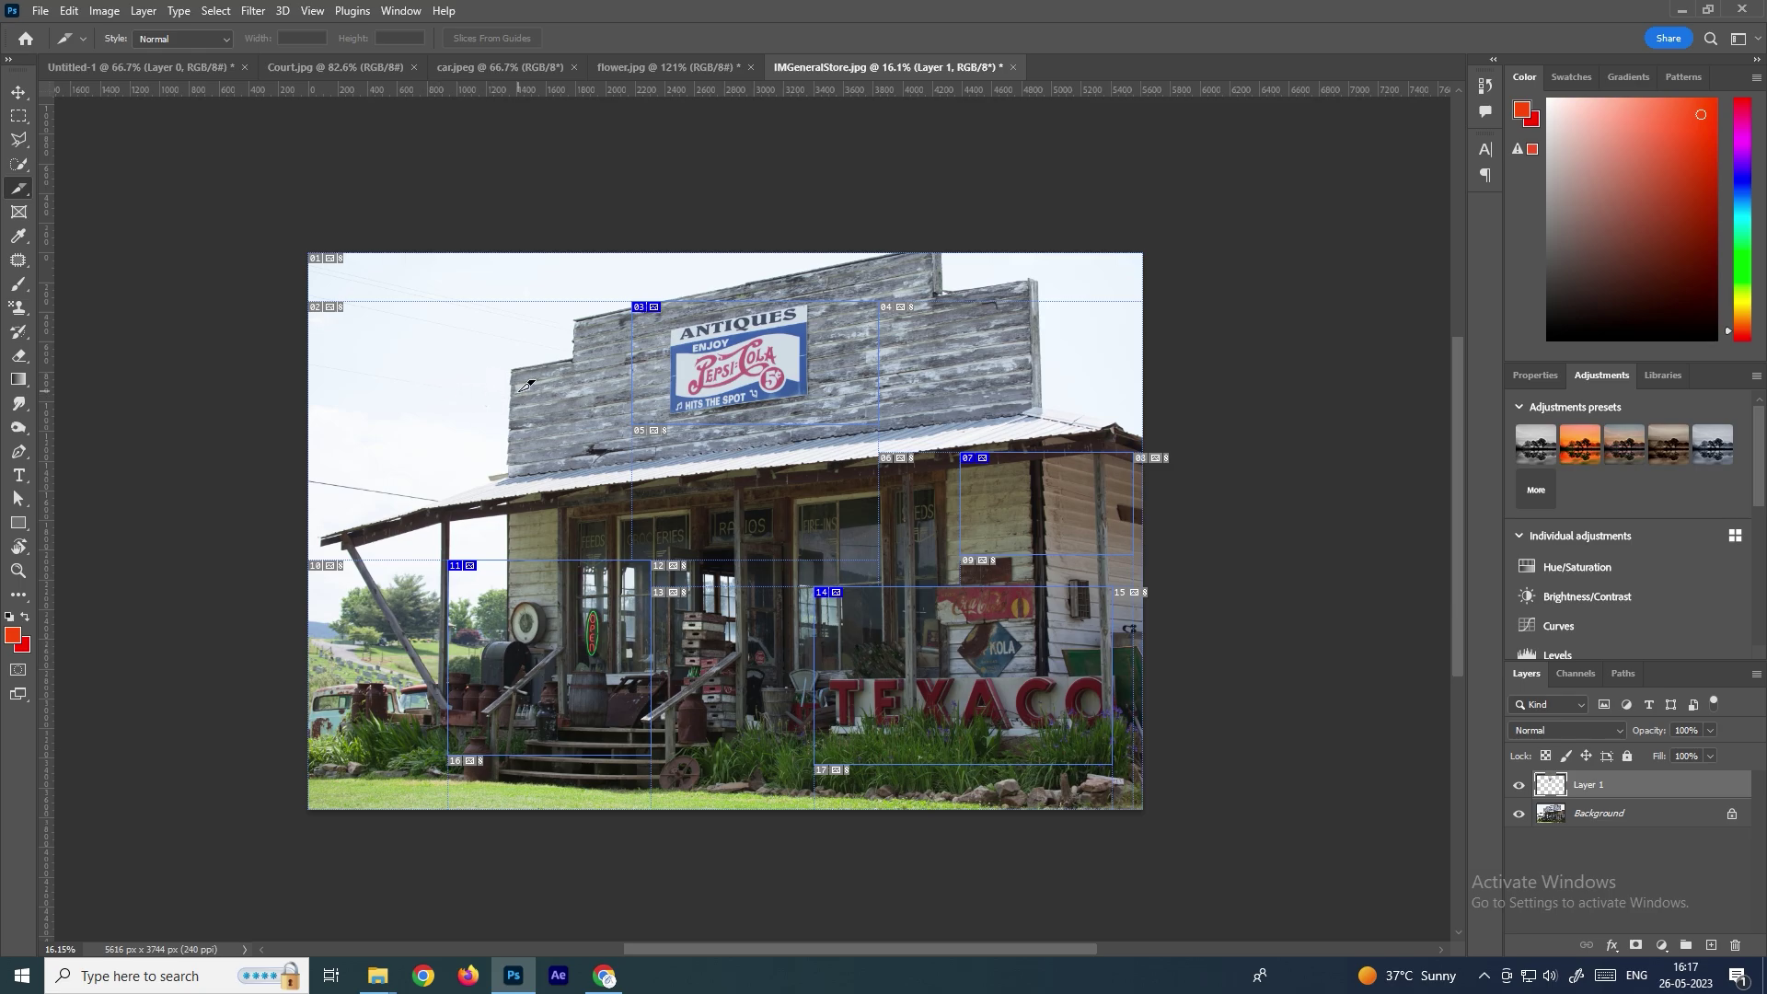
click(40, 10)
mouse_move(240, 331)
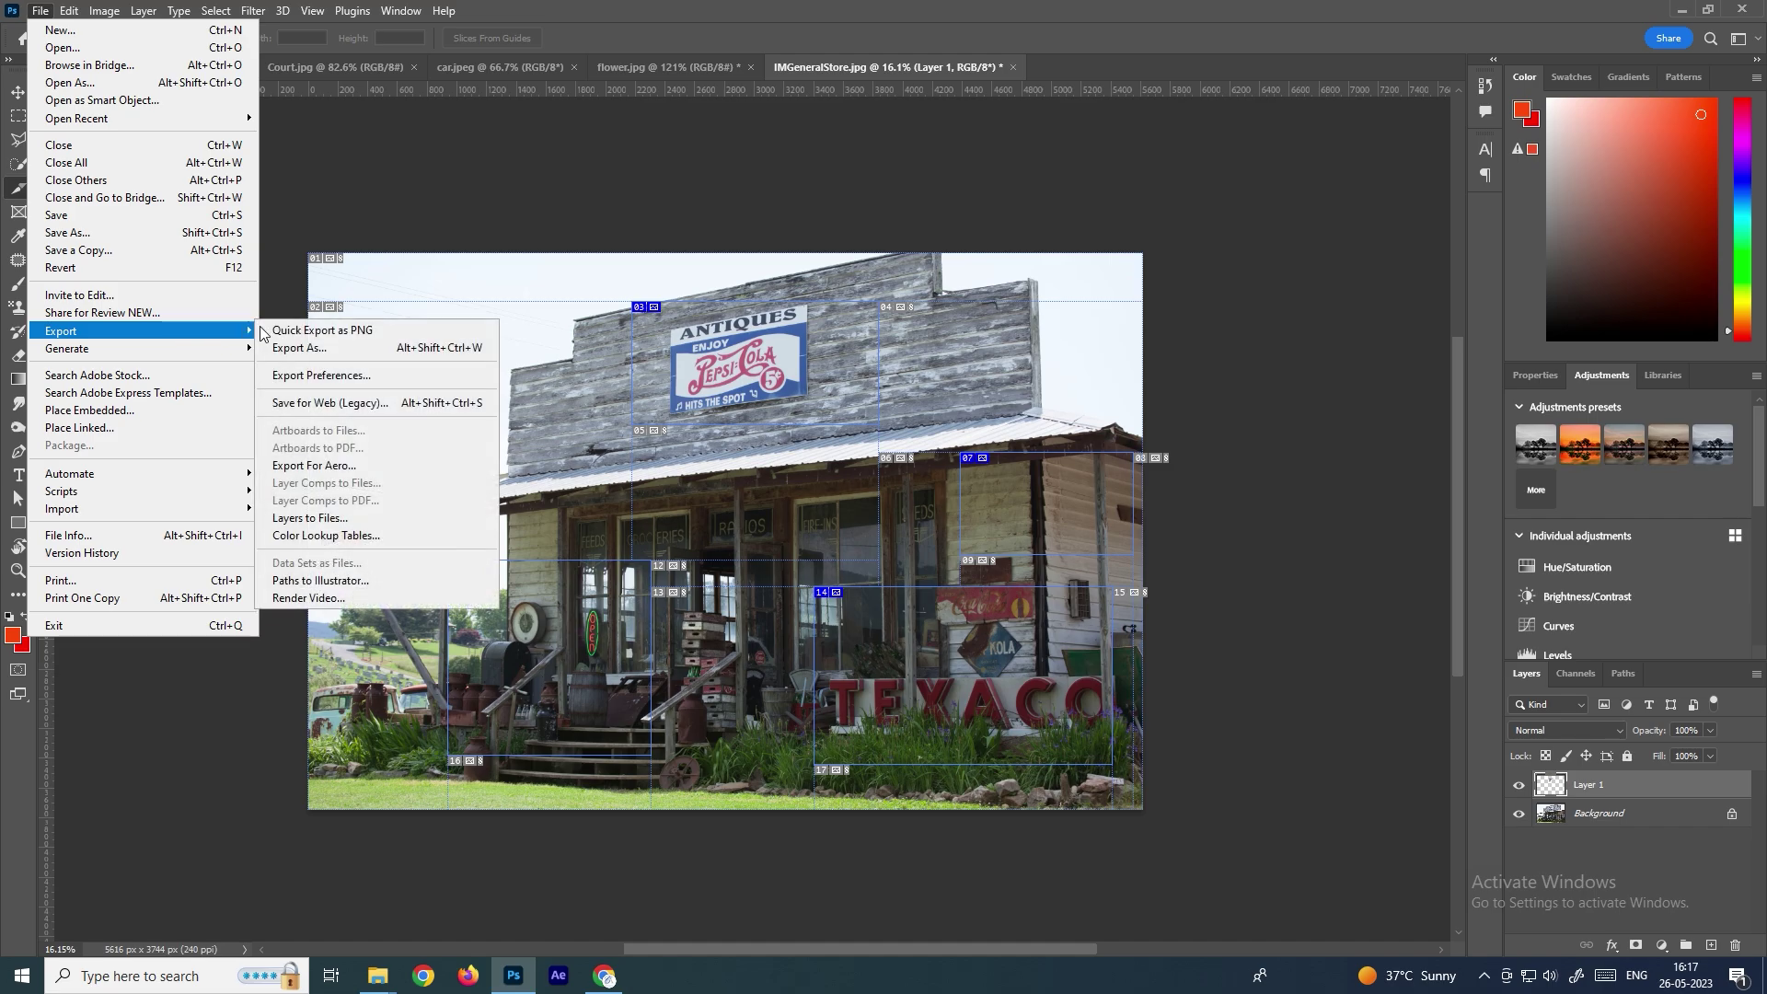
click(331, 396)
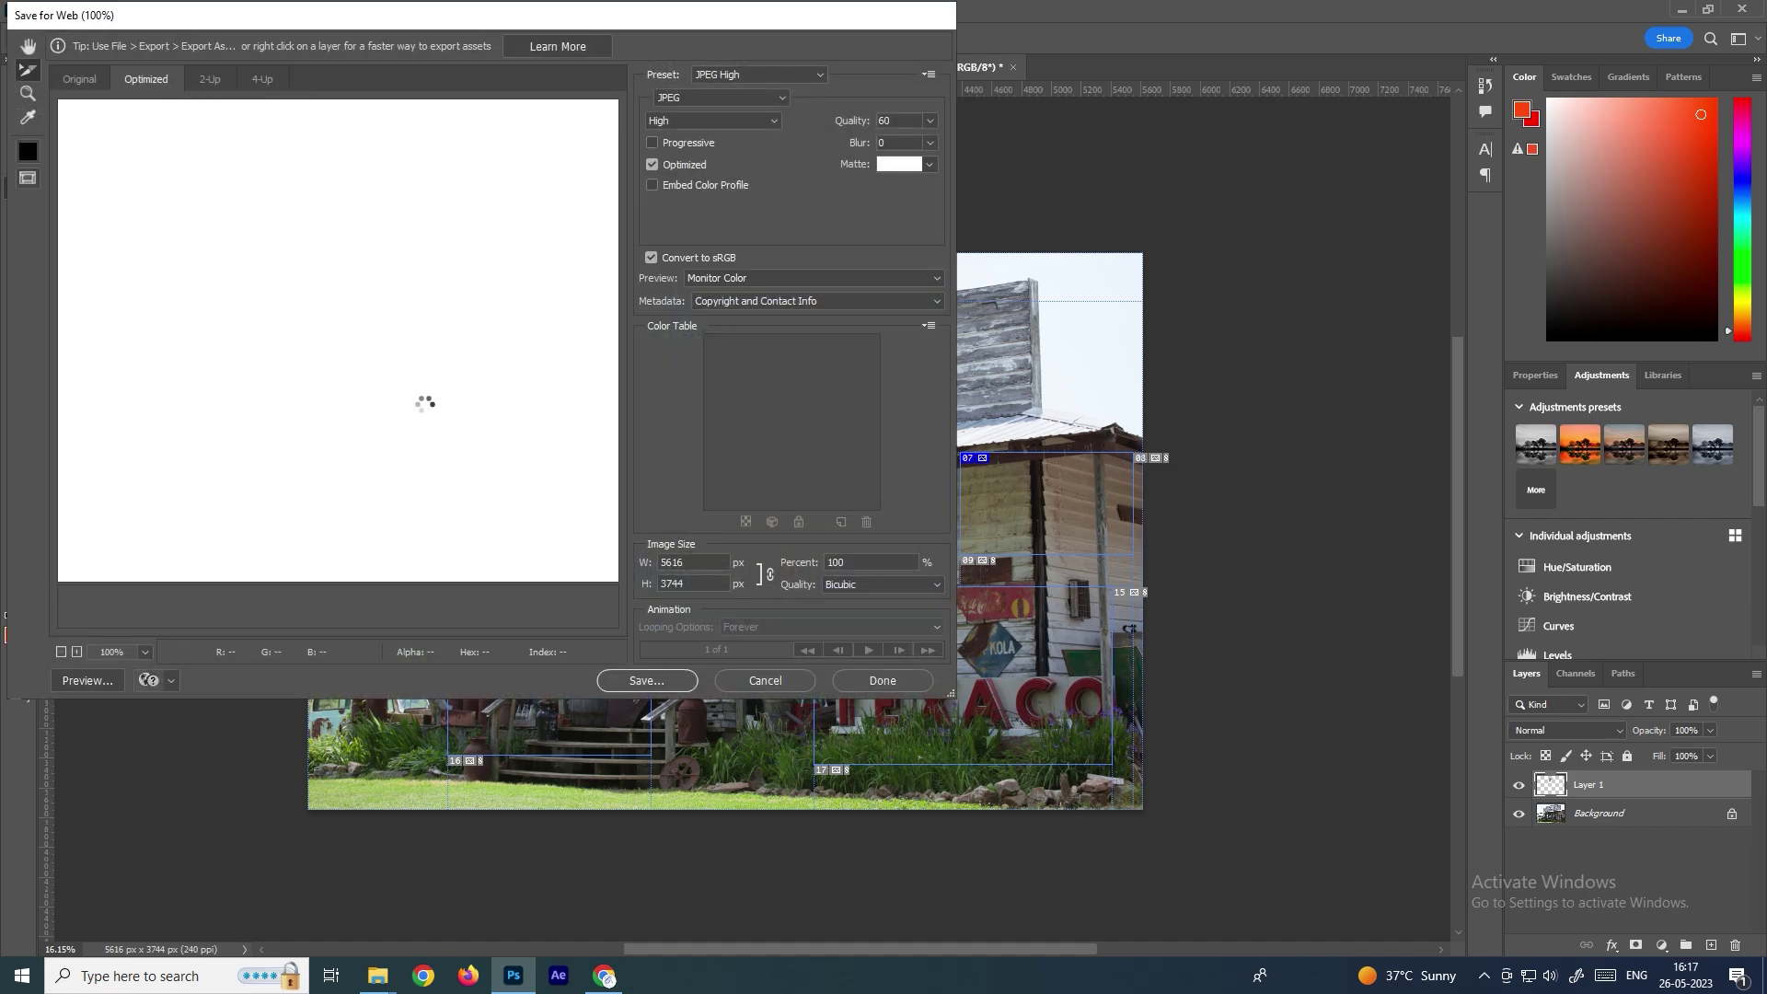
click(653, 677)
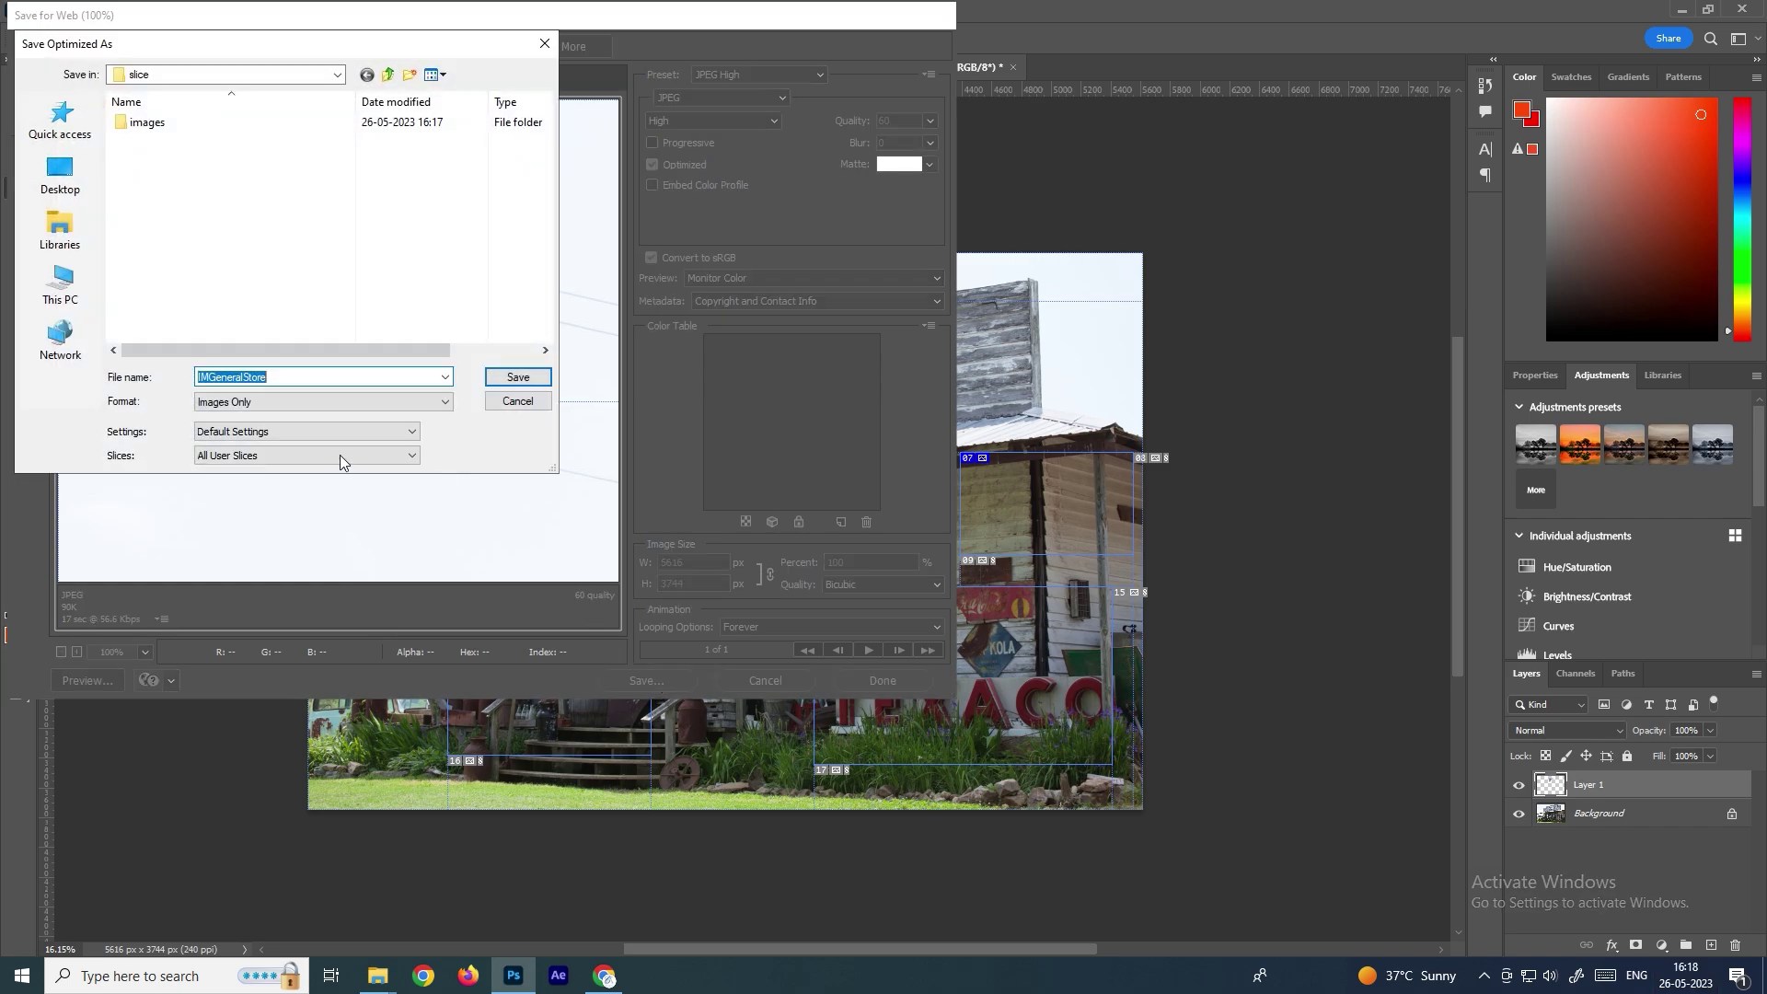
click(240, 460)
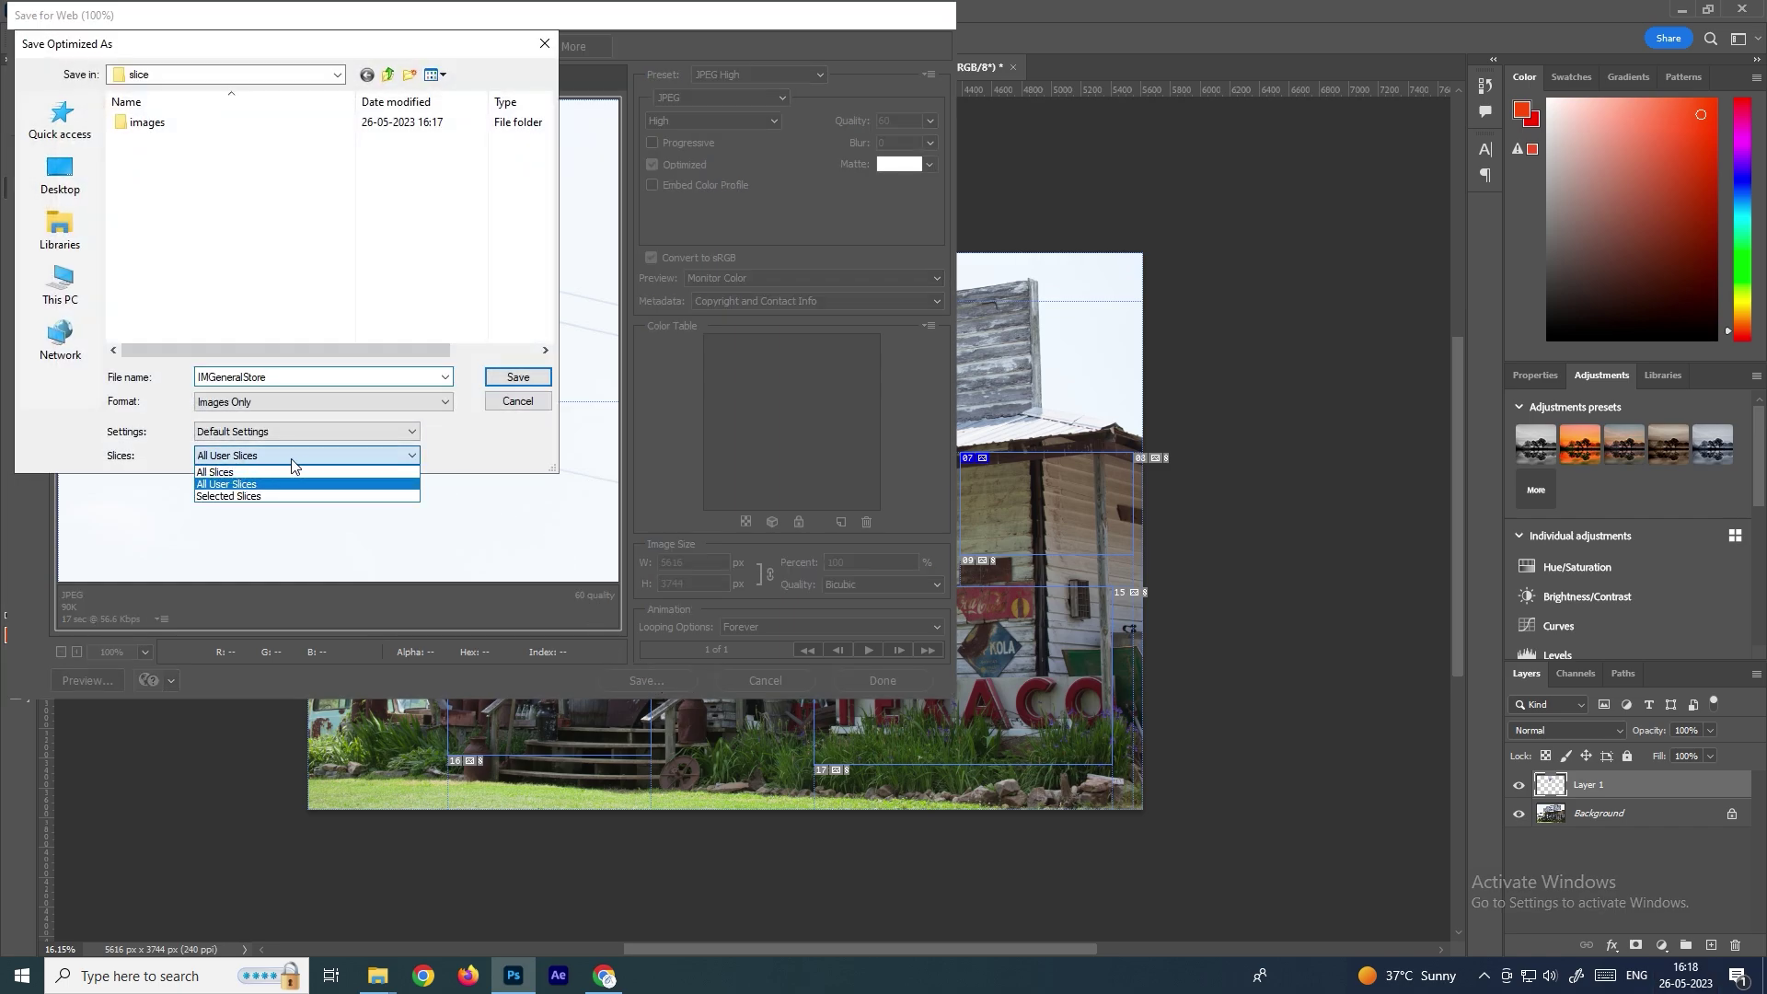
click(233, 473)
click(519, 377)
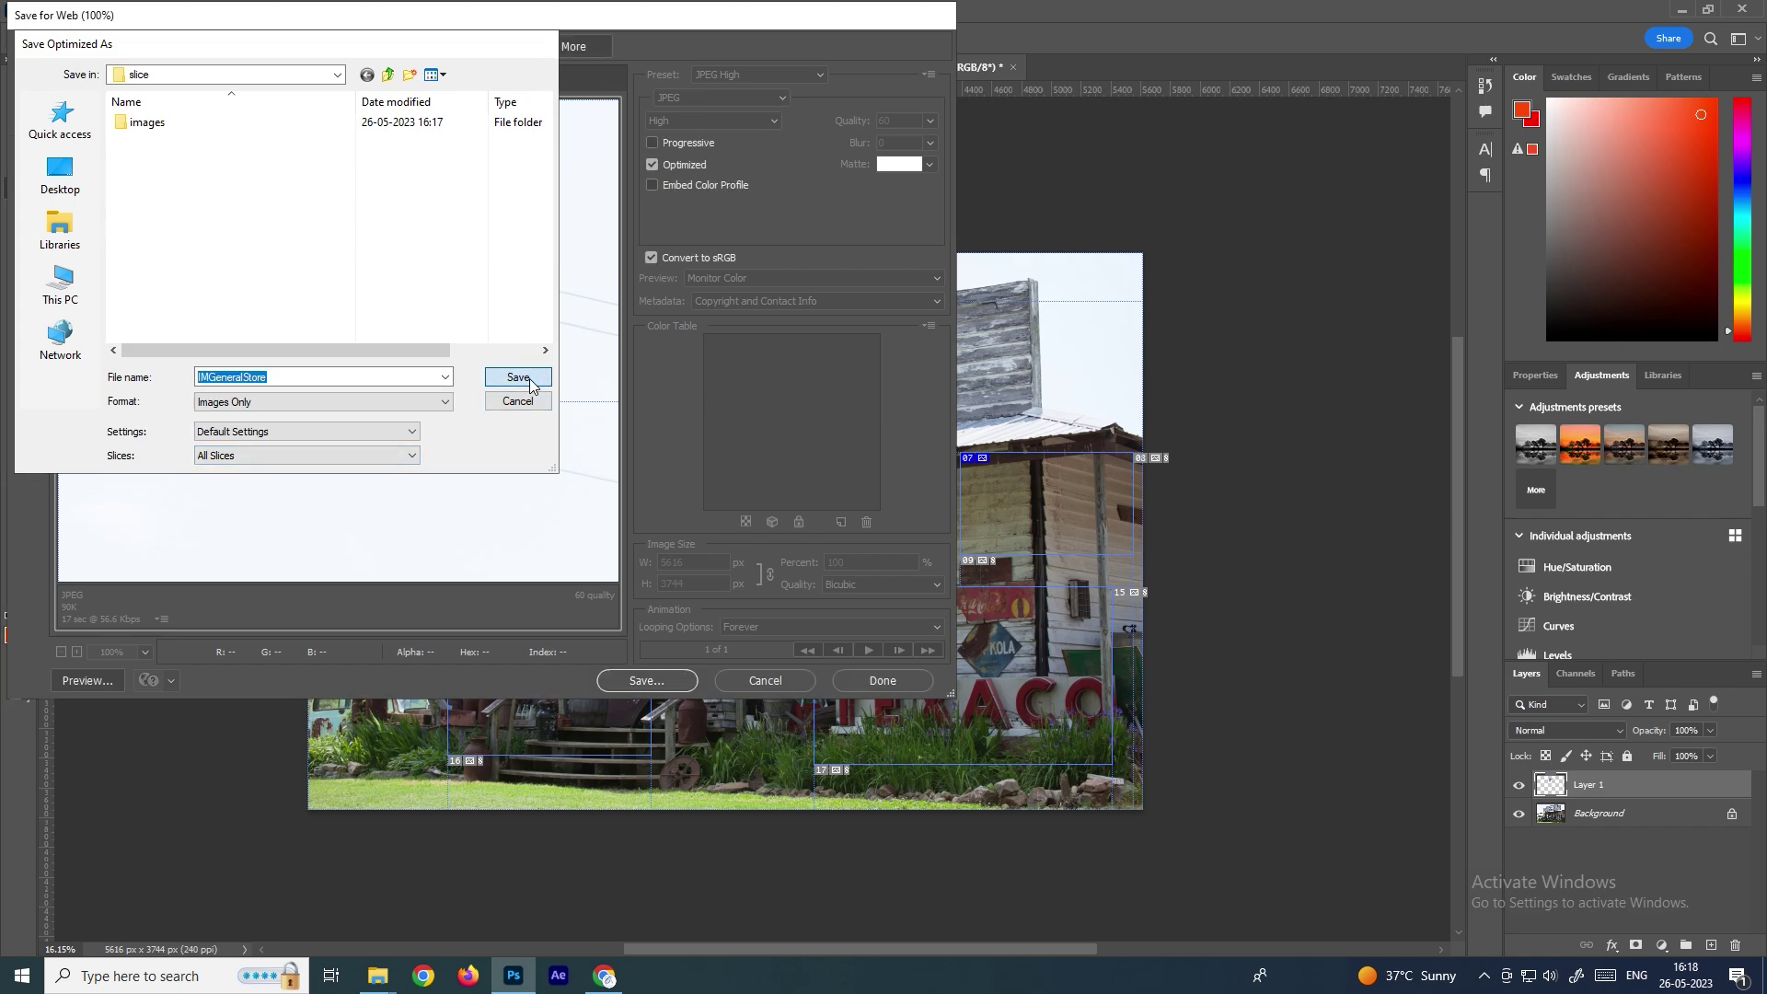
click(1002, 475)
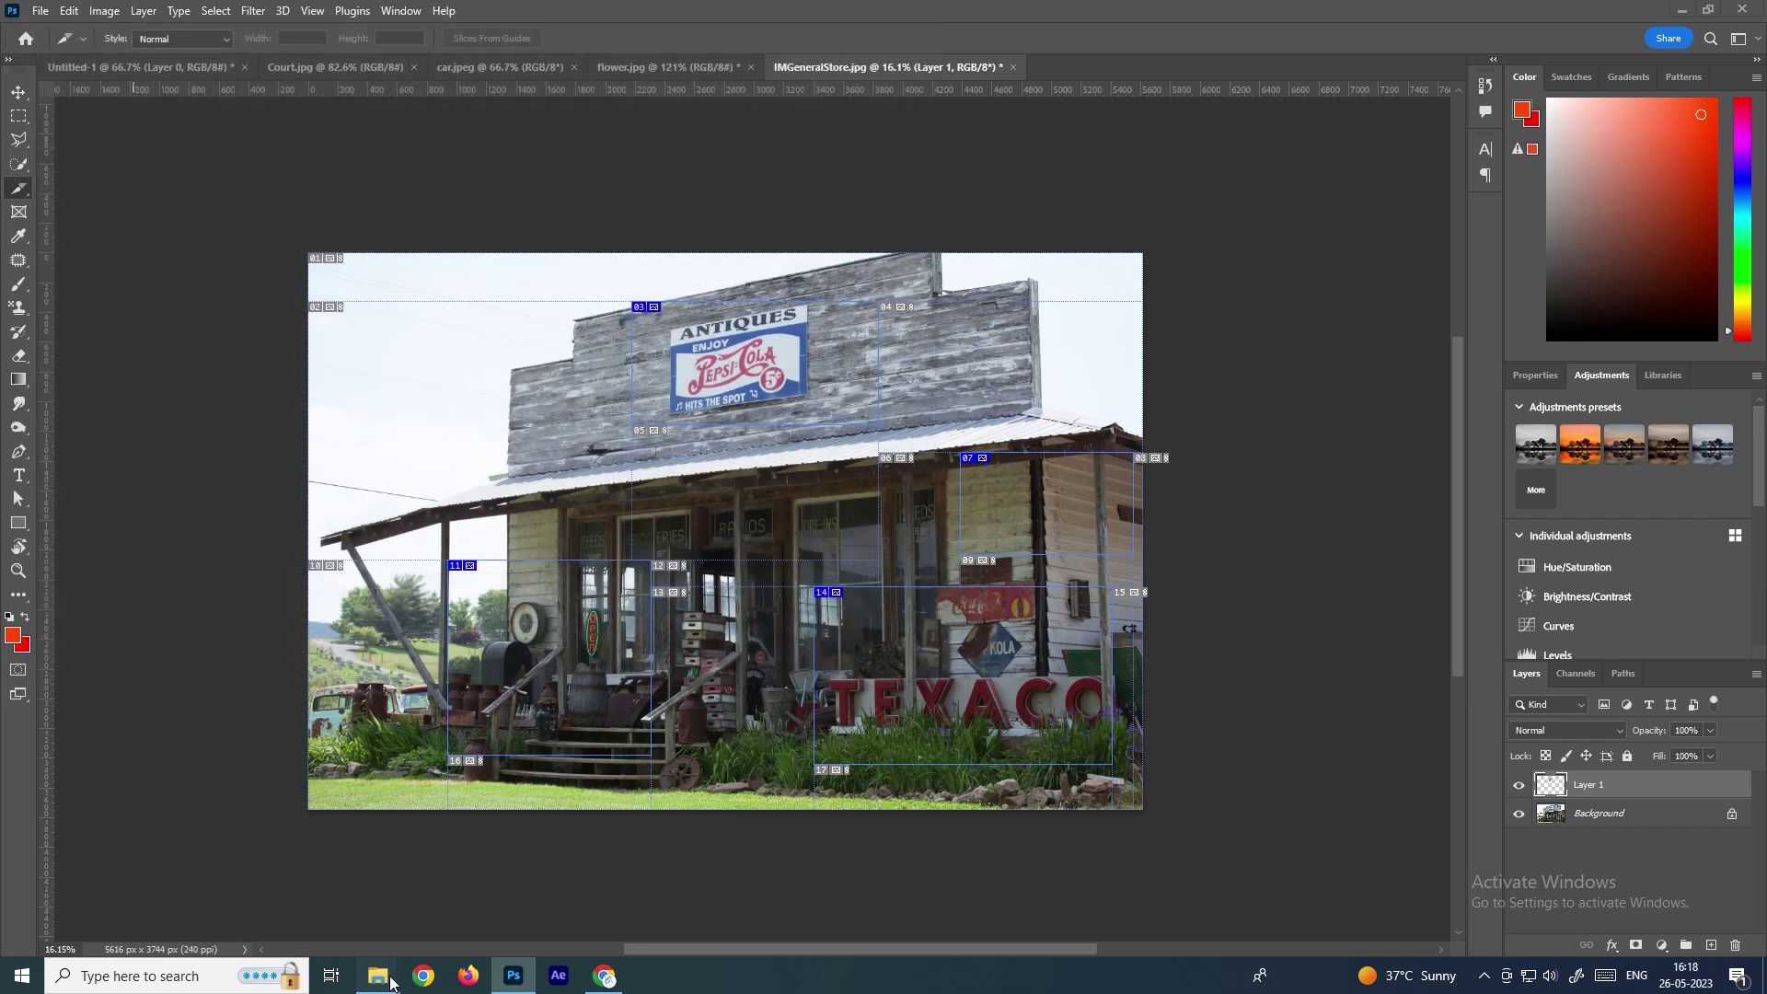
Step: Switch to File Explorer to examine the exported slice files in the images folder, and return to Photoshop
mouse_move(387, 973)
click(575, 893)
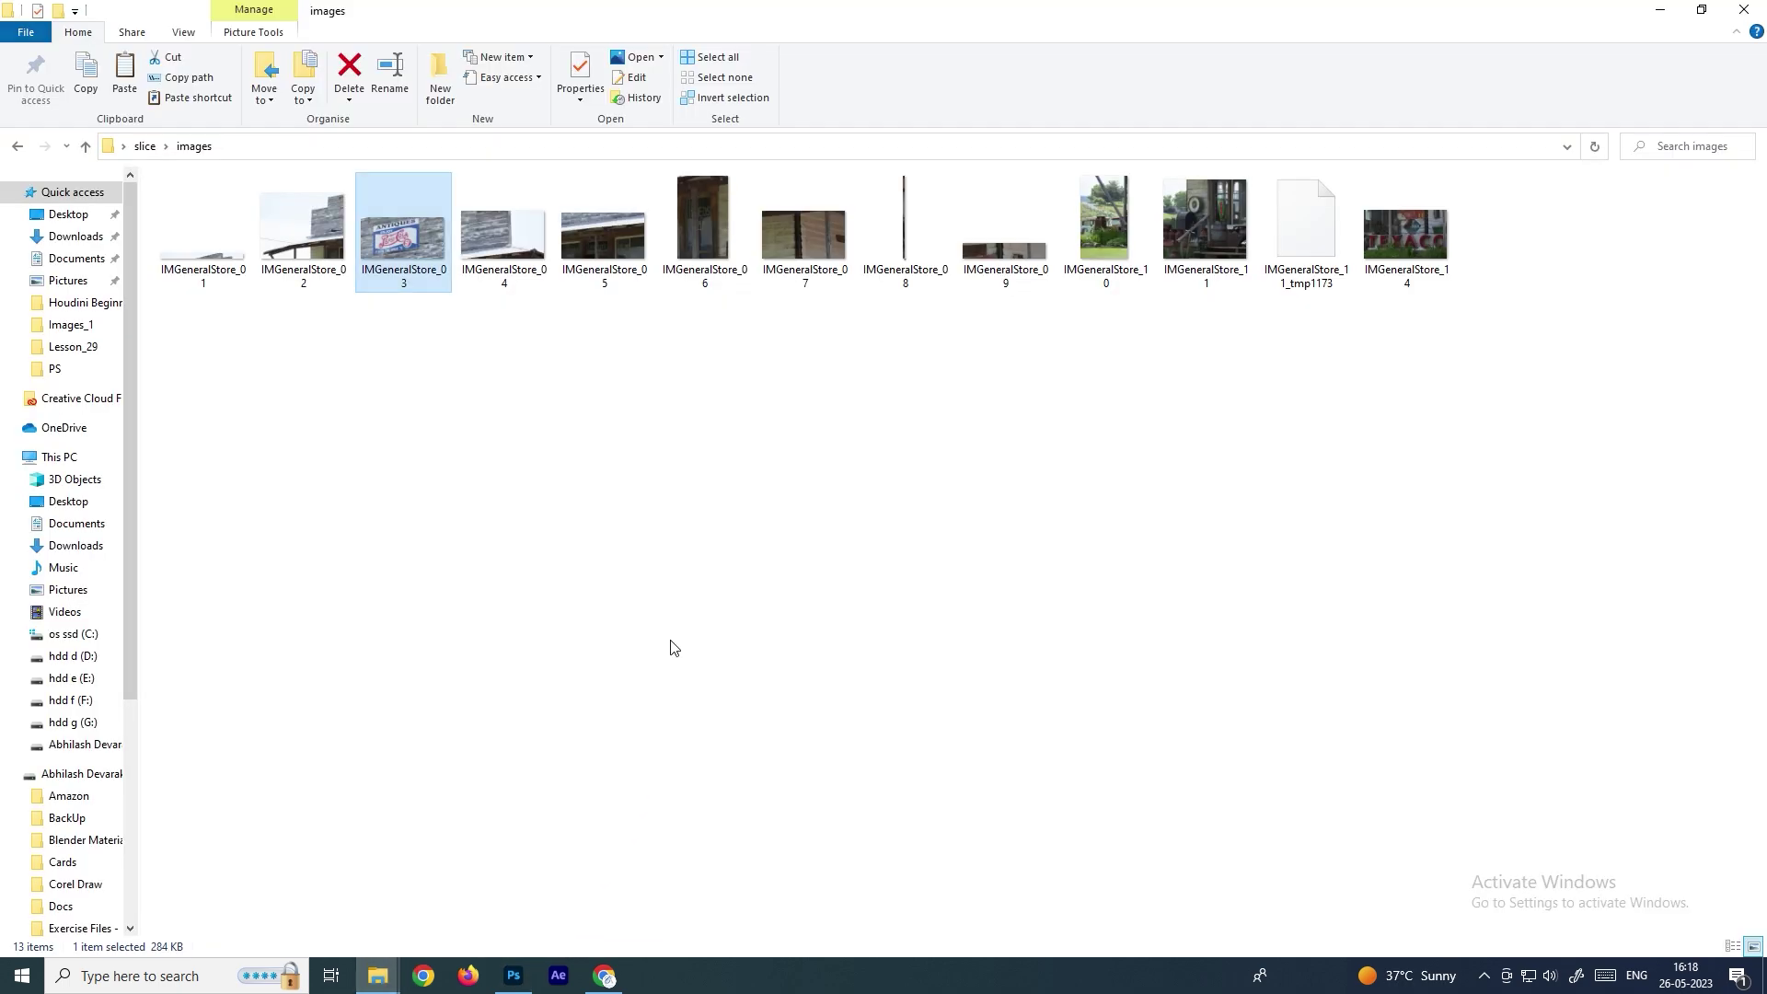
click(547, 320)
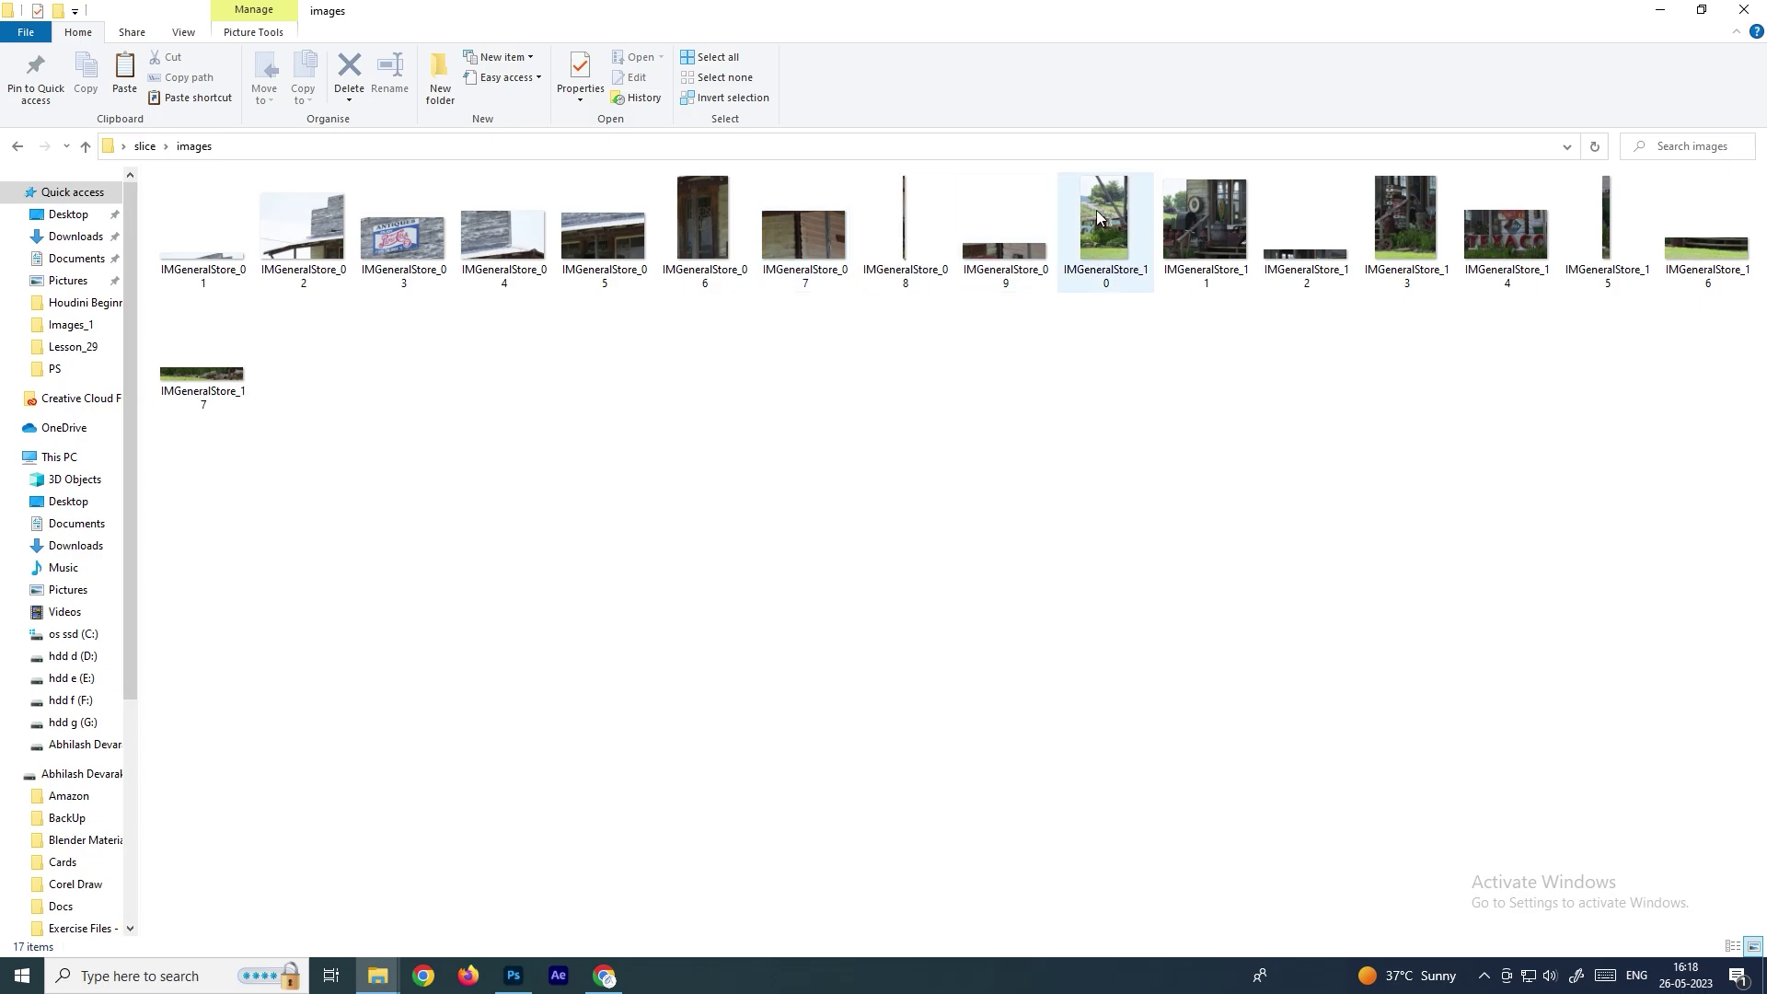
key(alt+Tab)
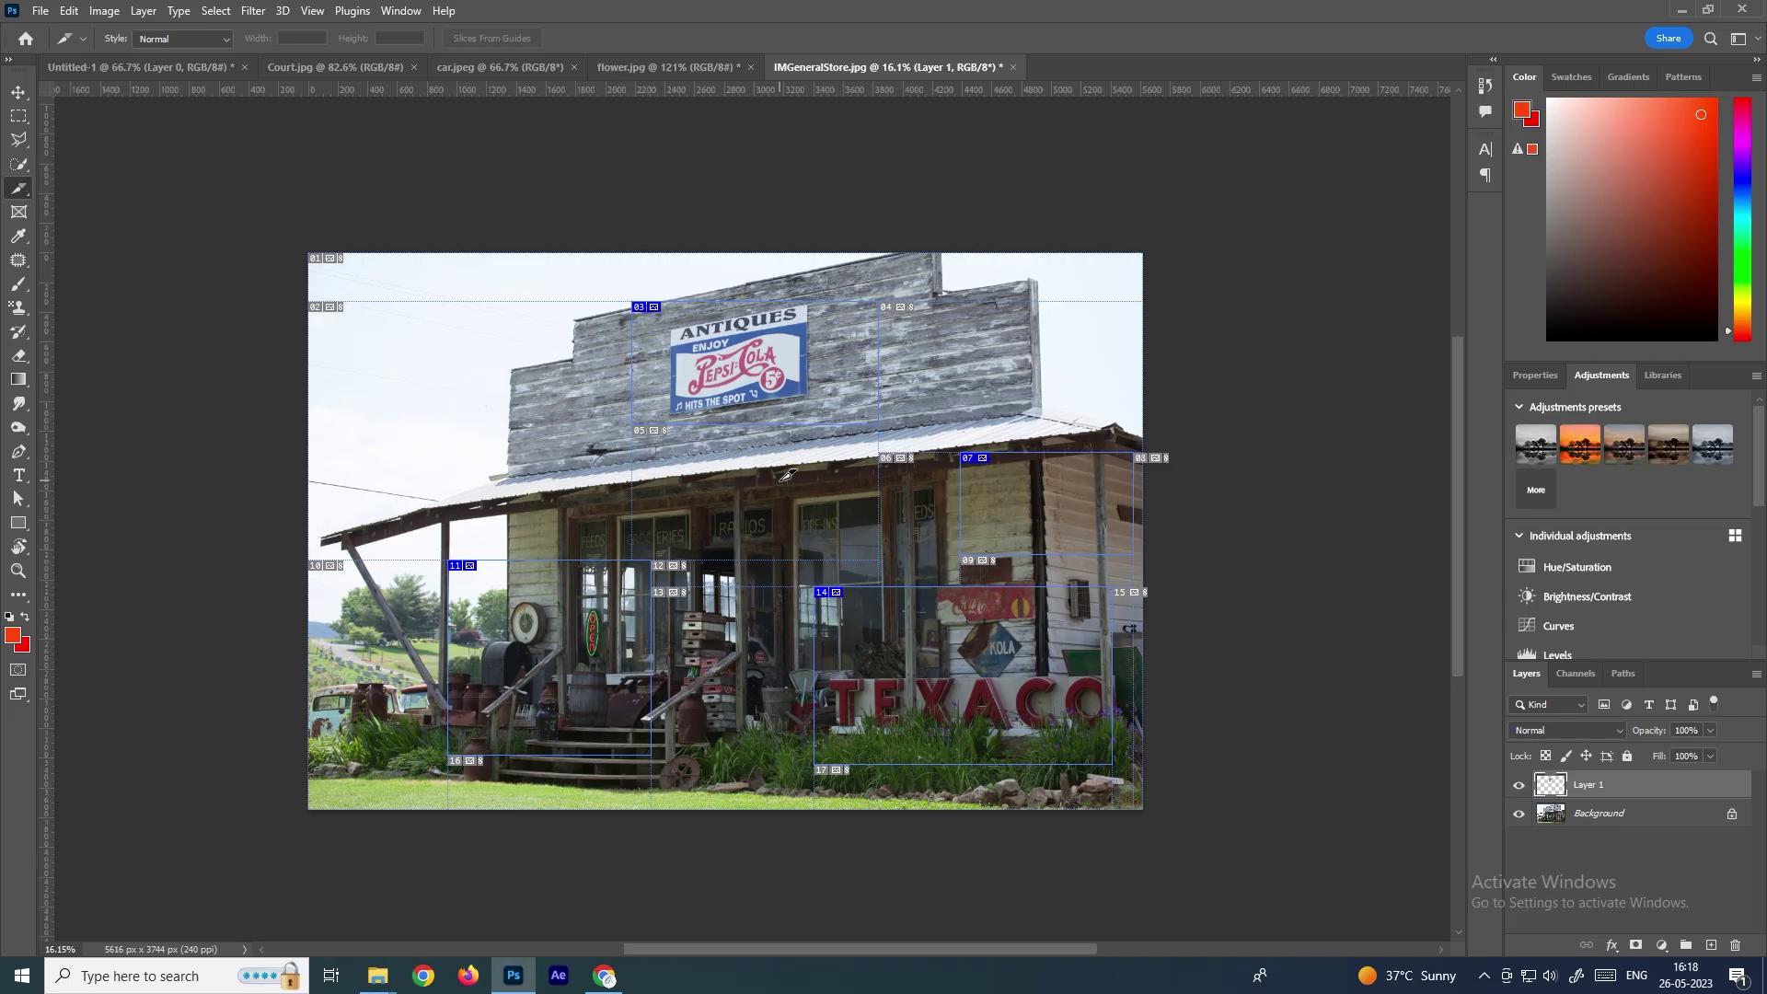
Step: With the Slice Select Tool, move the user slice beside the porch steps to several positions, and delete that slice
right_click(21, 198)
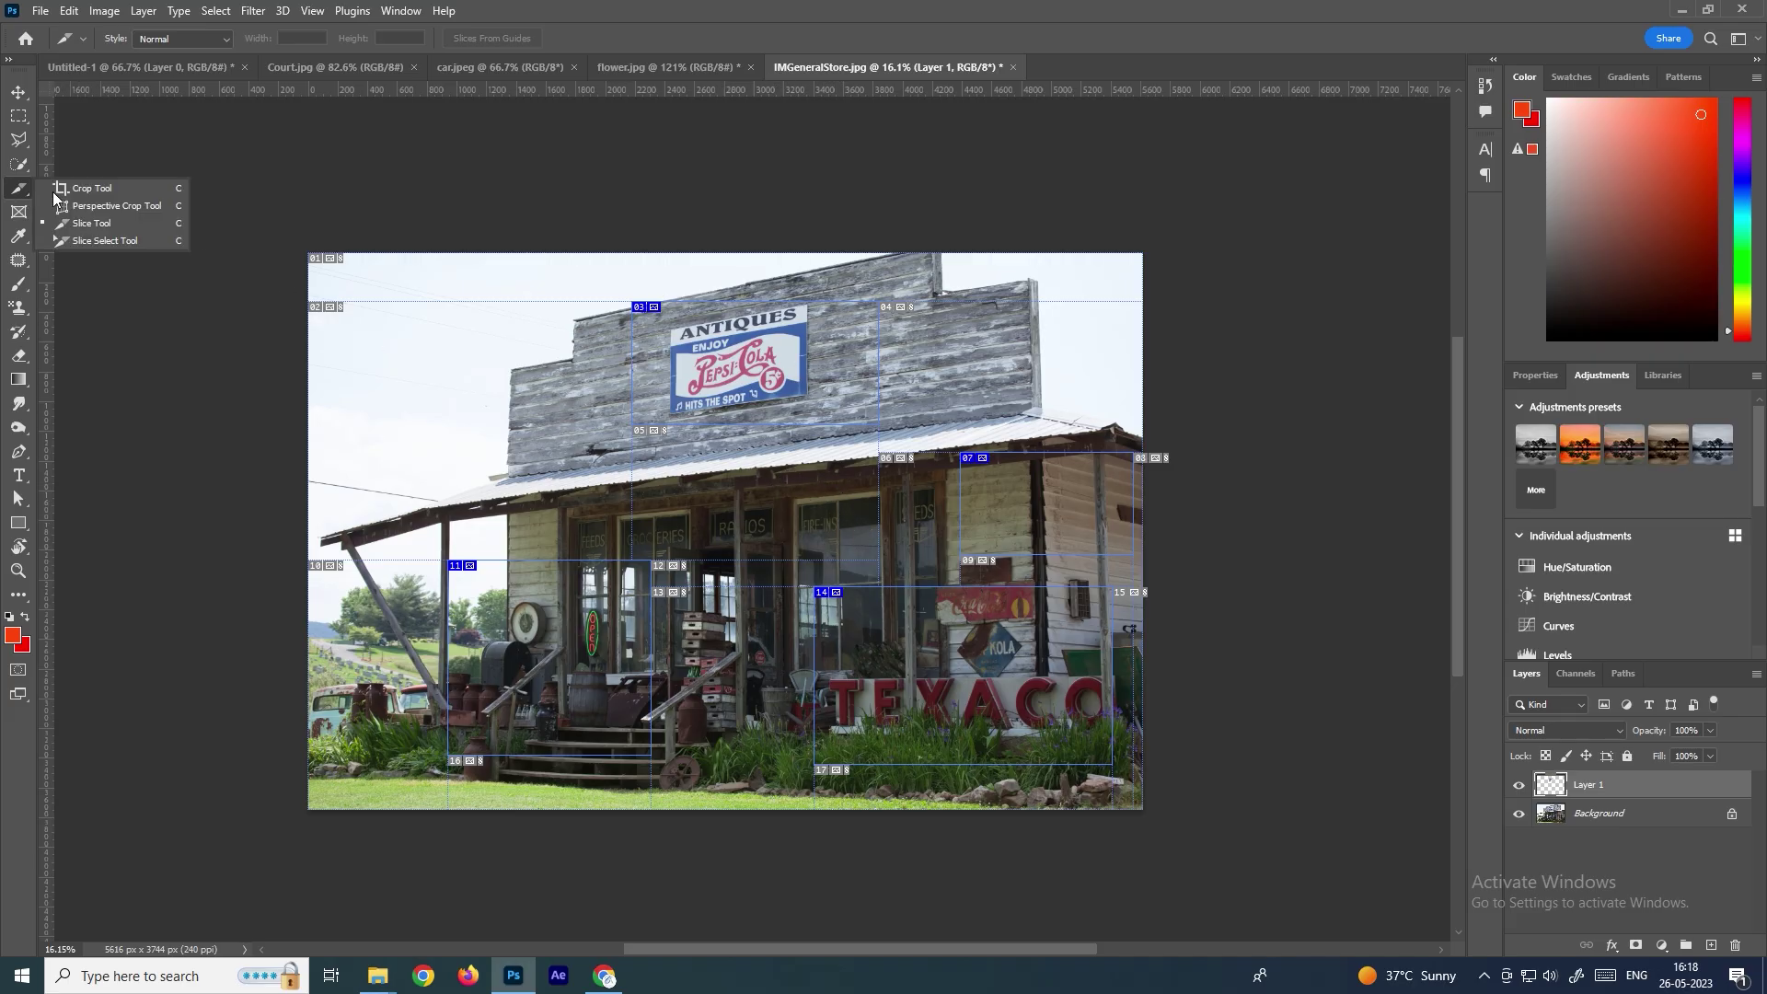
click(131, 240)
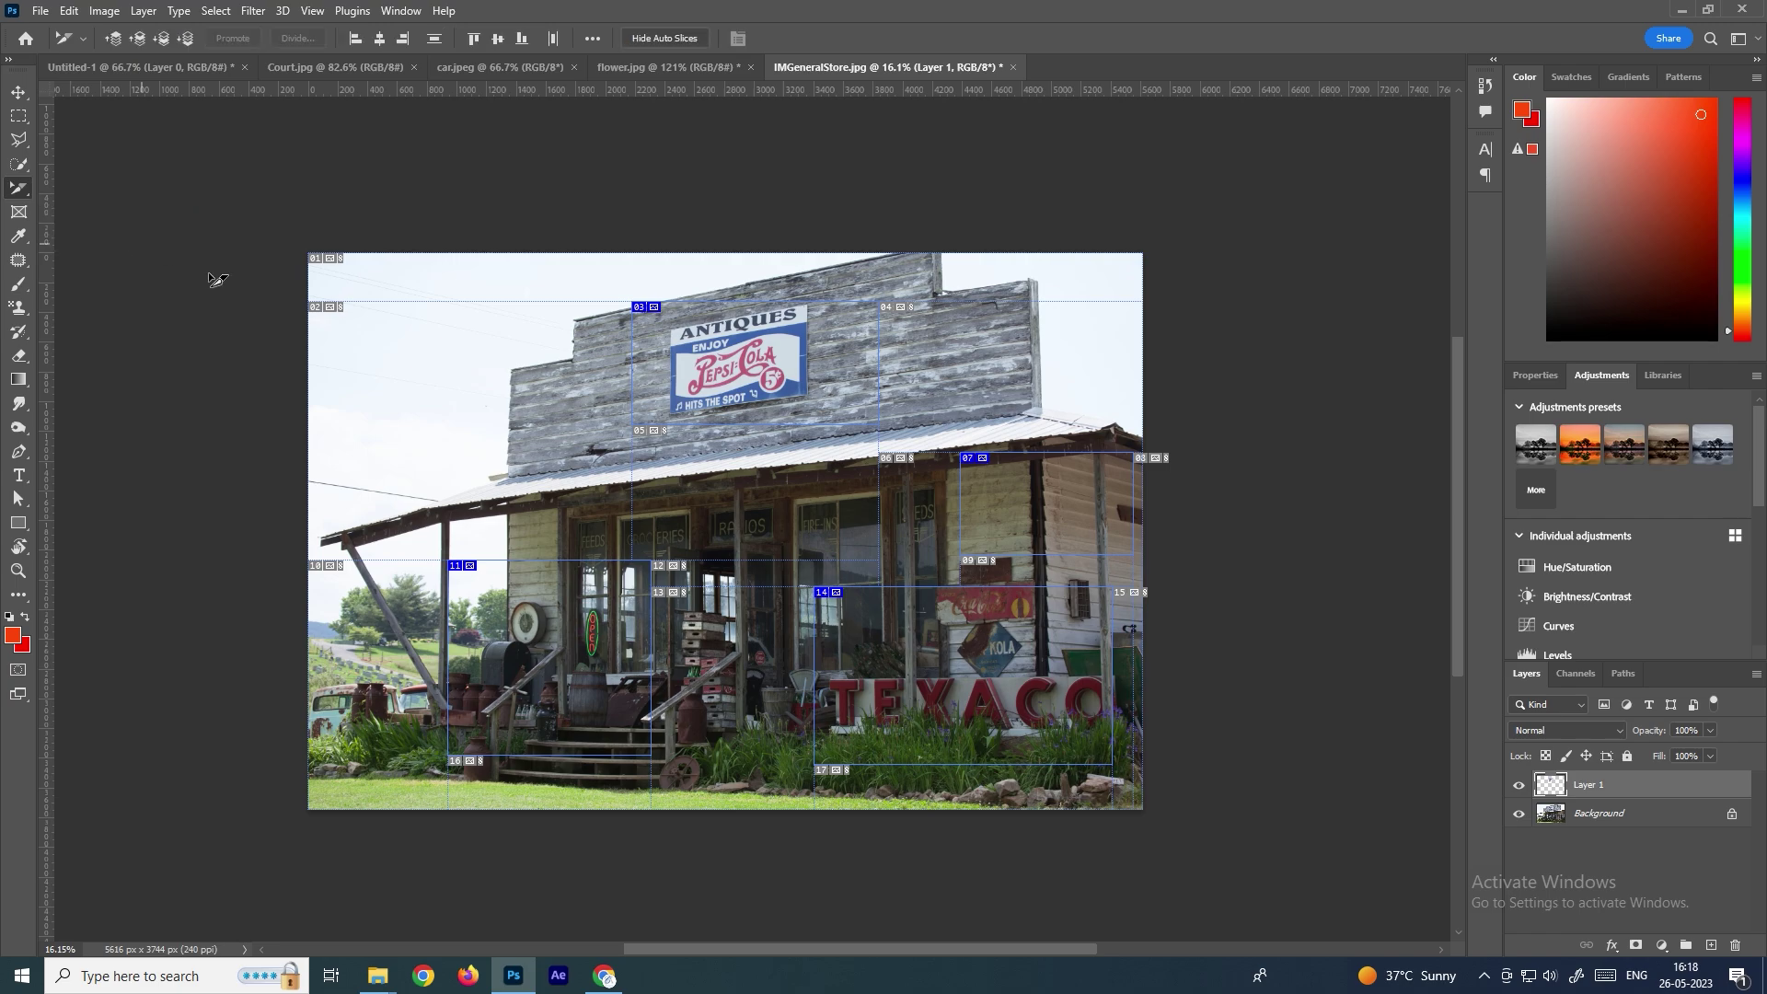
click(574, 621)
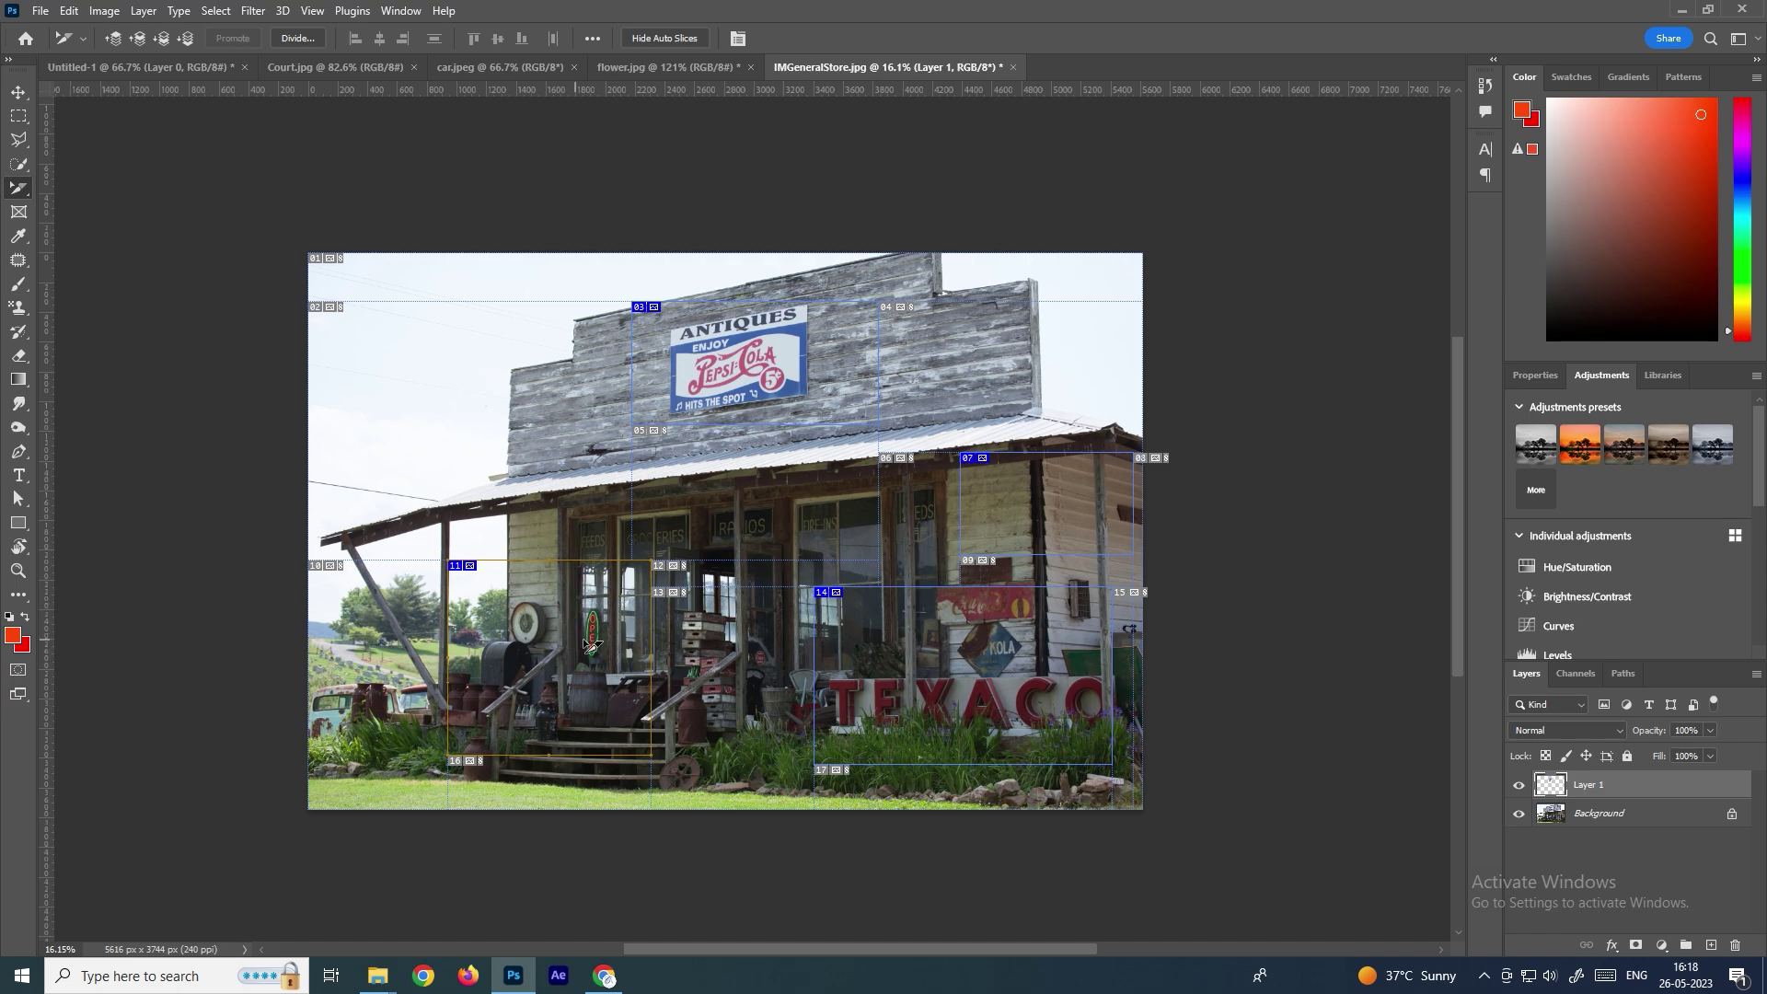
drag(573, 632, 493, 581)
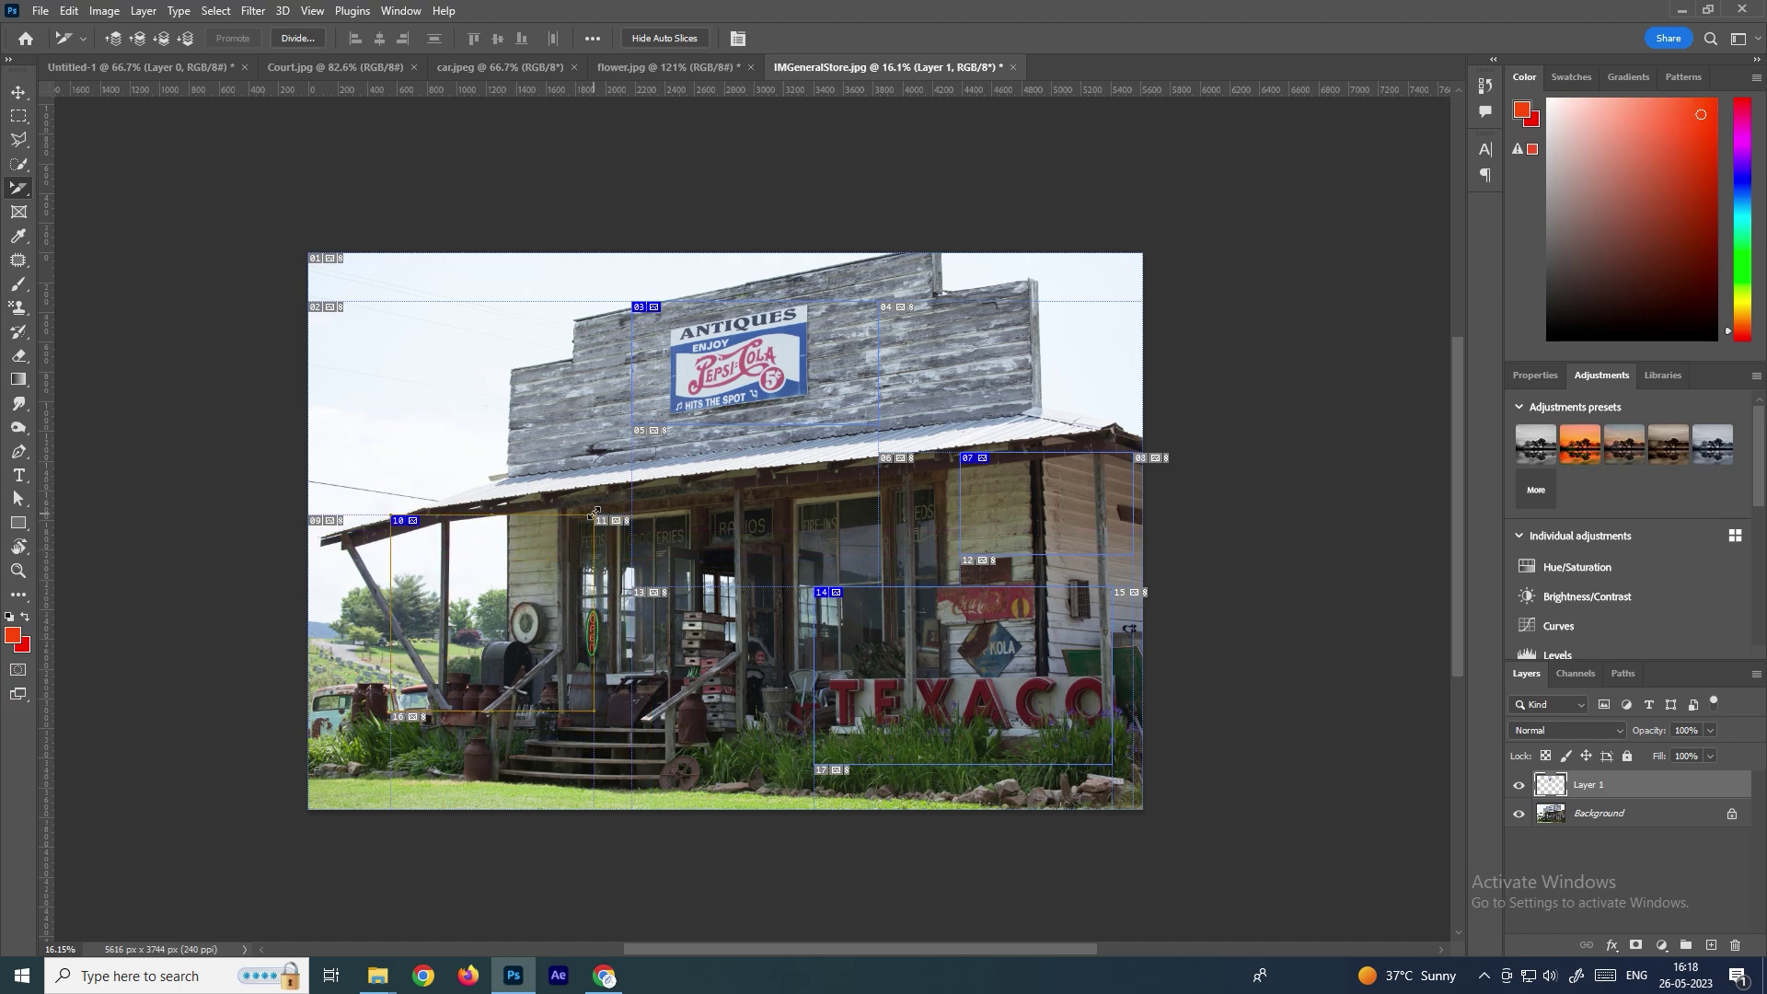
drag(593, 518, 562, 555)
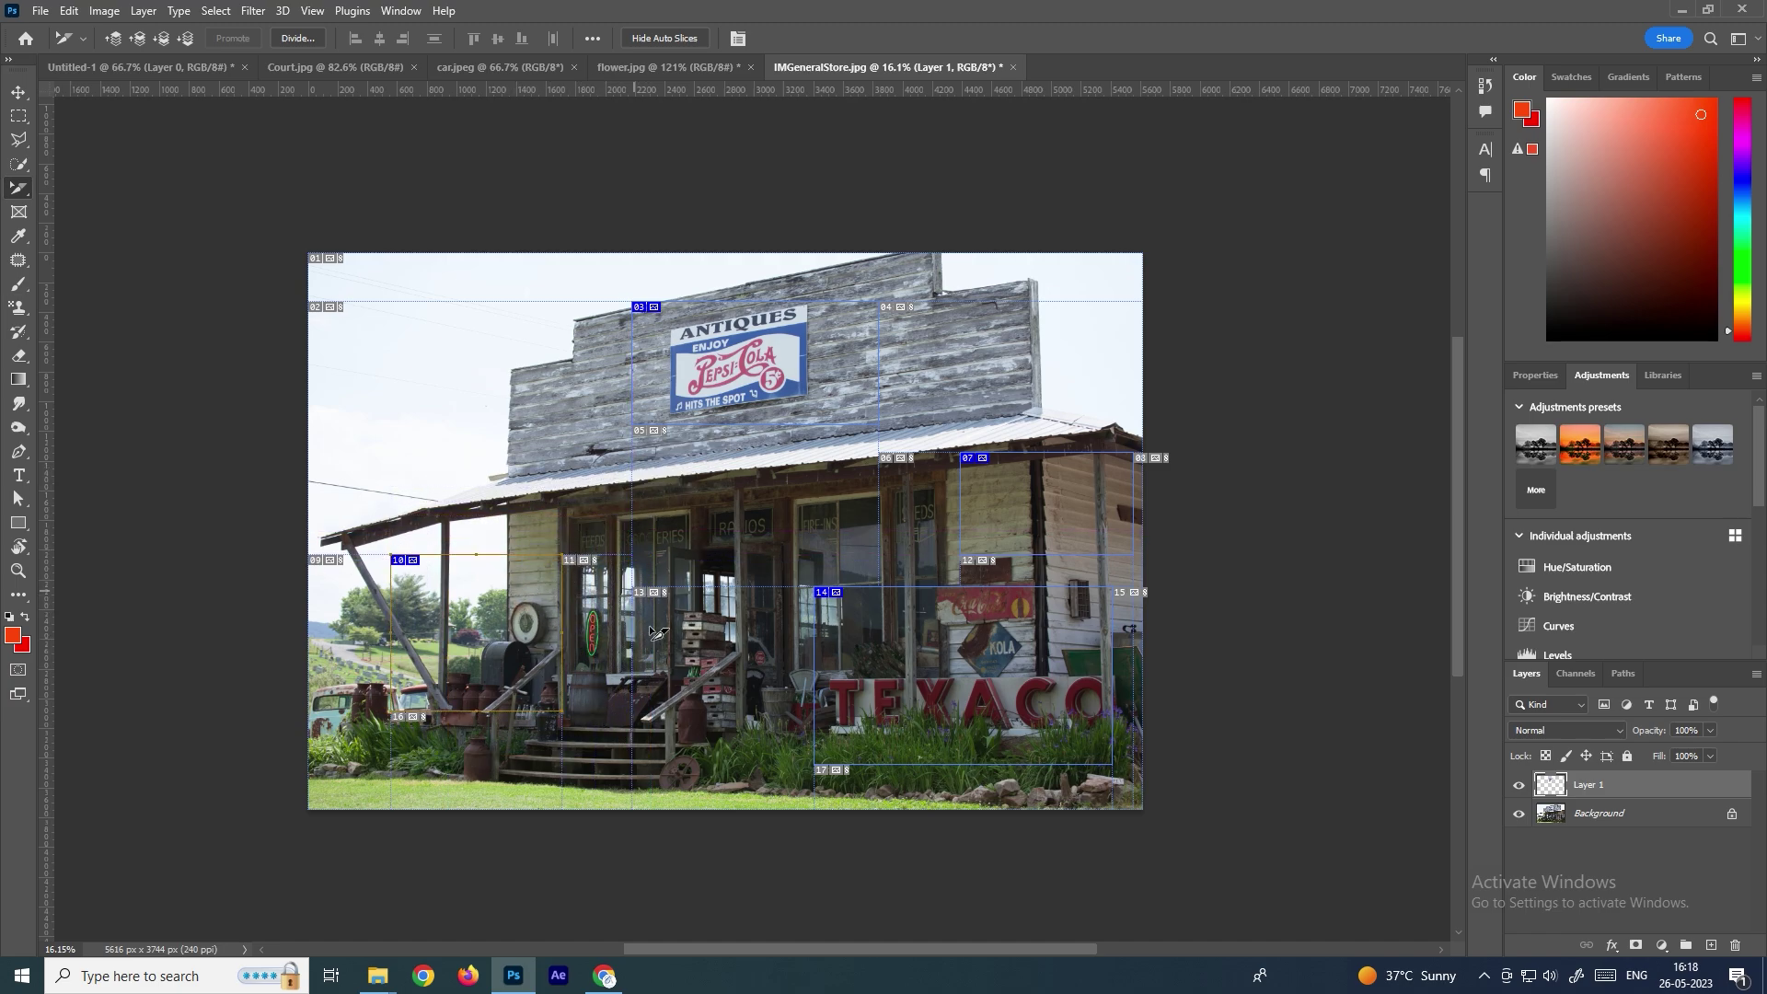
drag(509, 615, 544, 648)
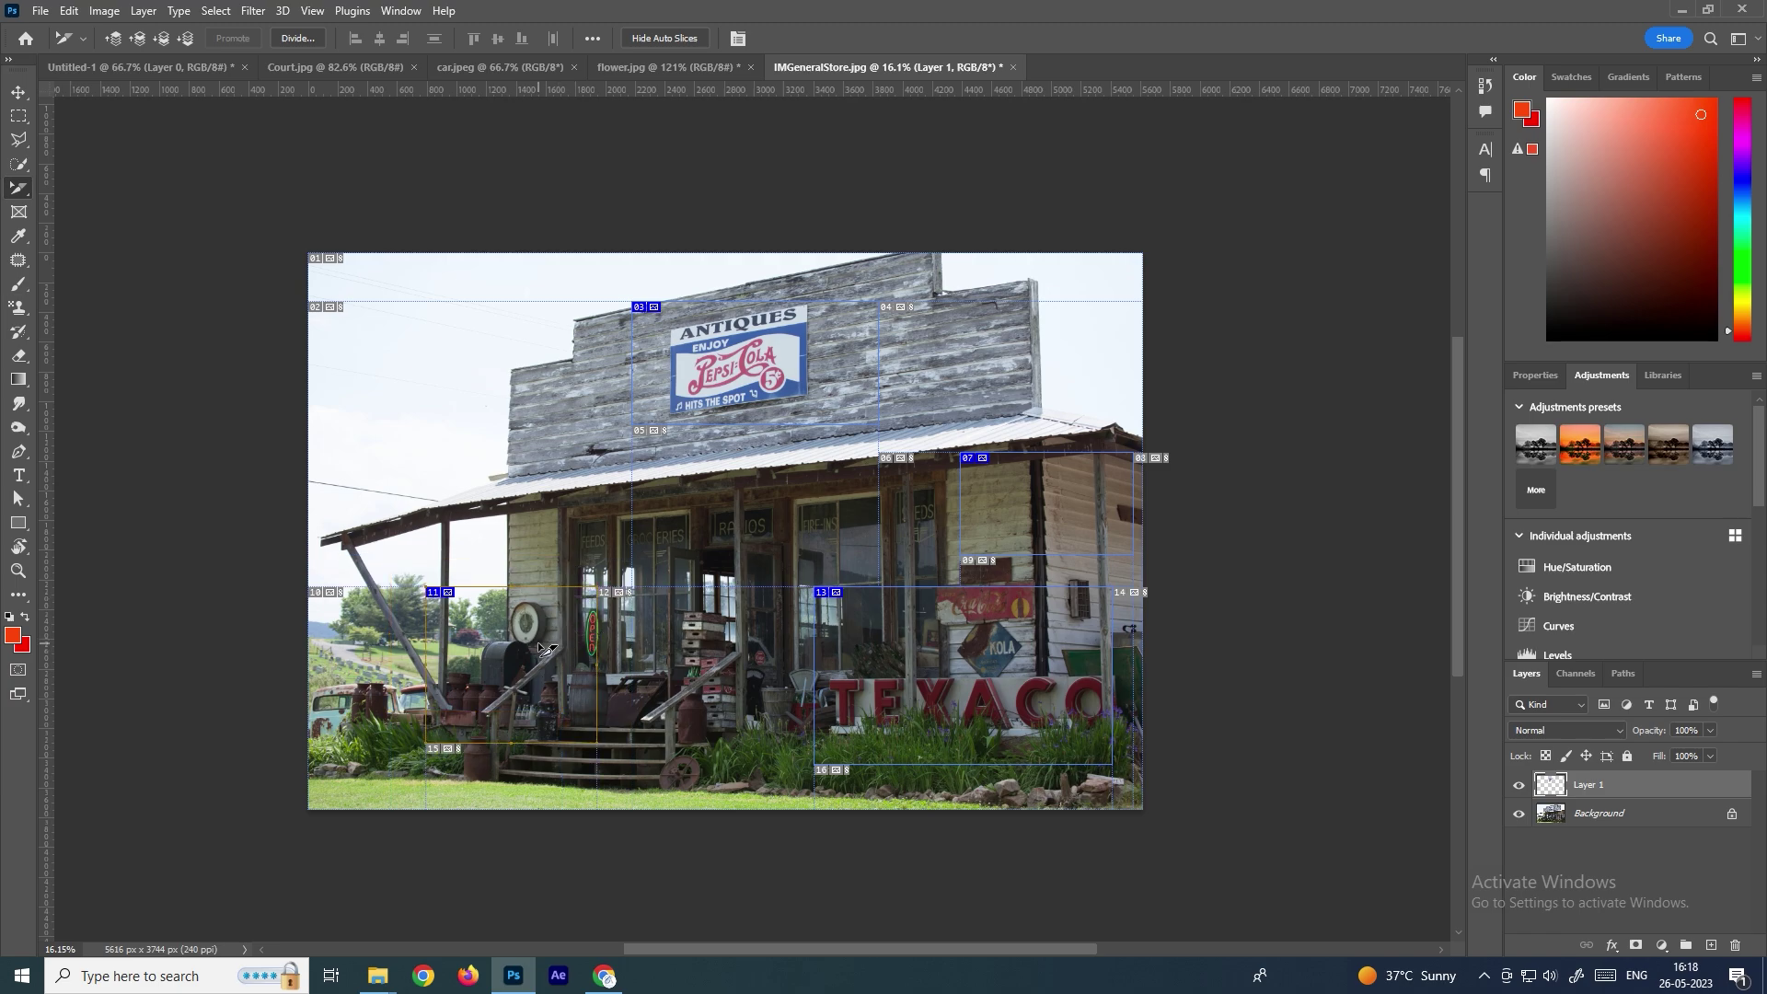
key(Delete)
right_click(18, 187)
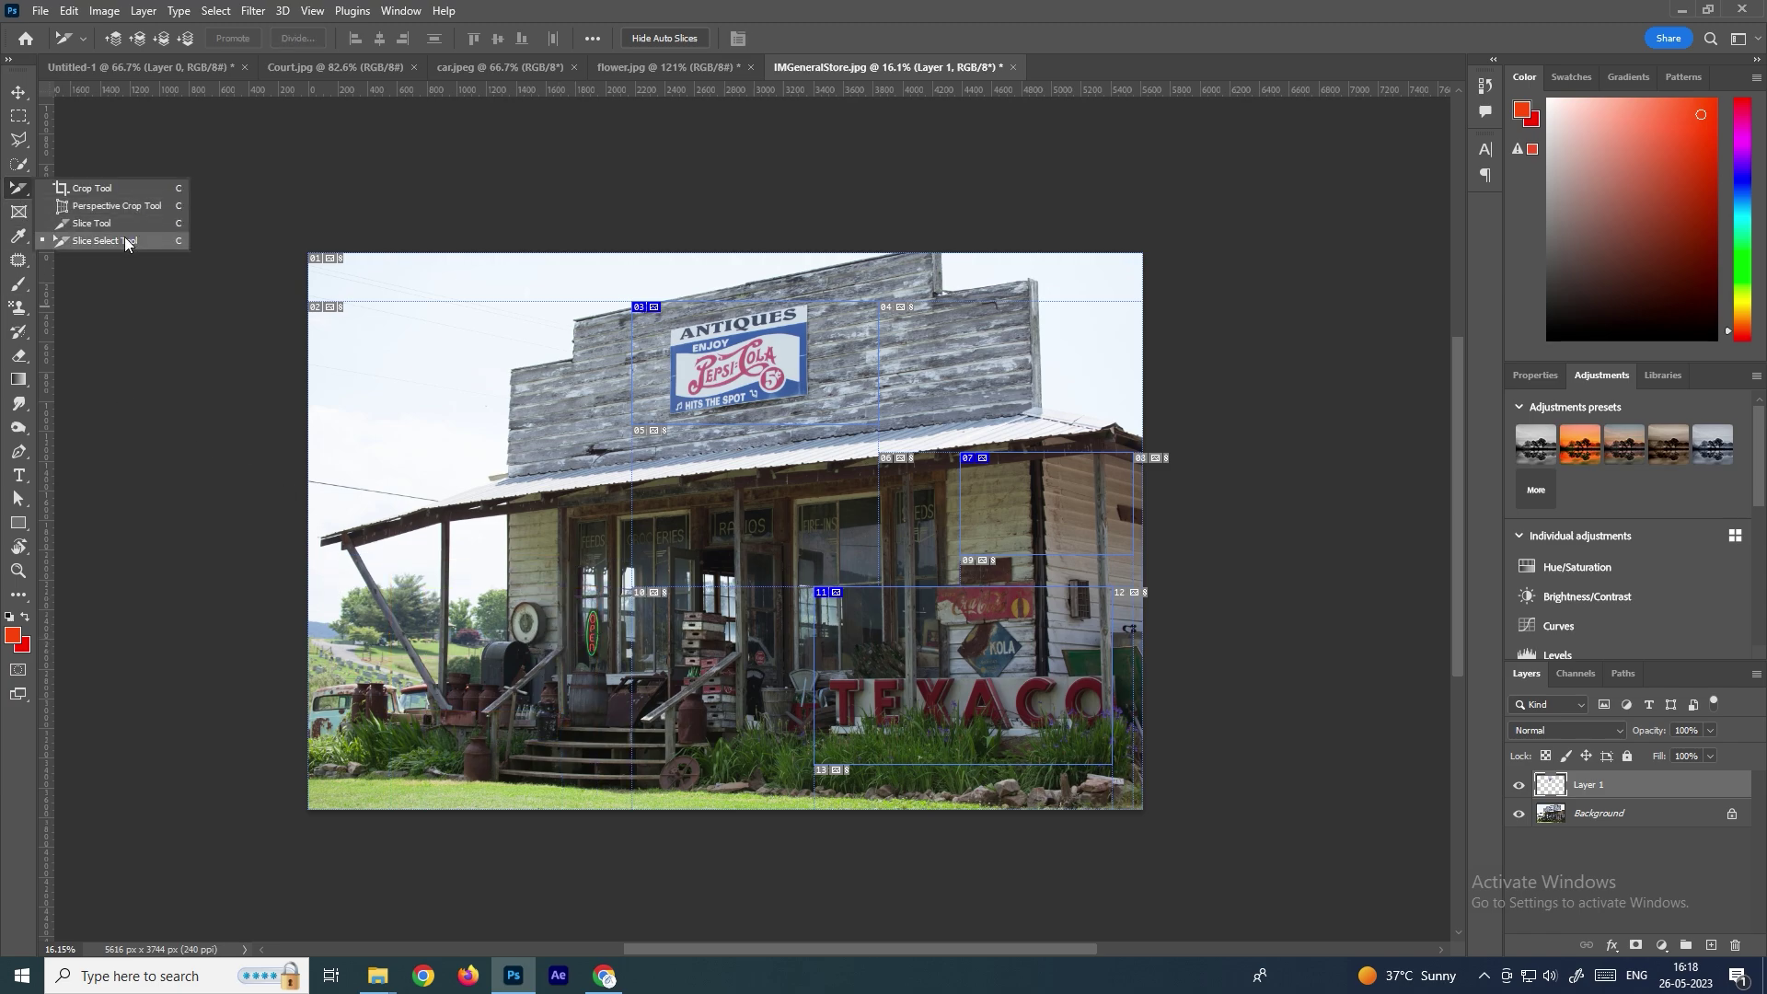
click(125, 240)
right_click(19, 188)
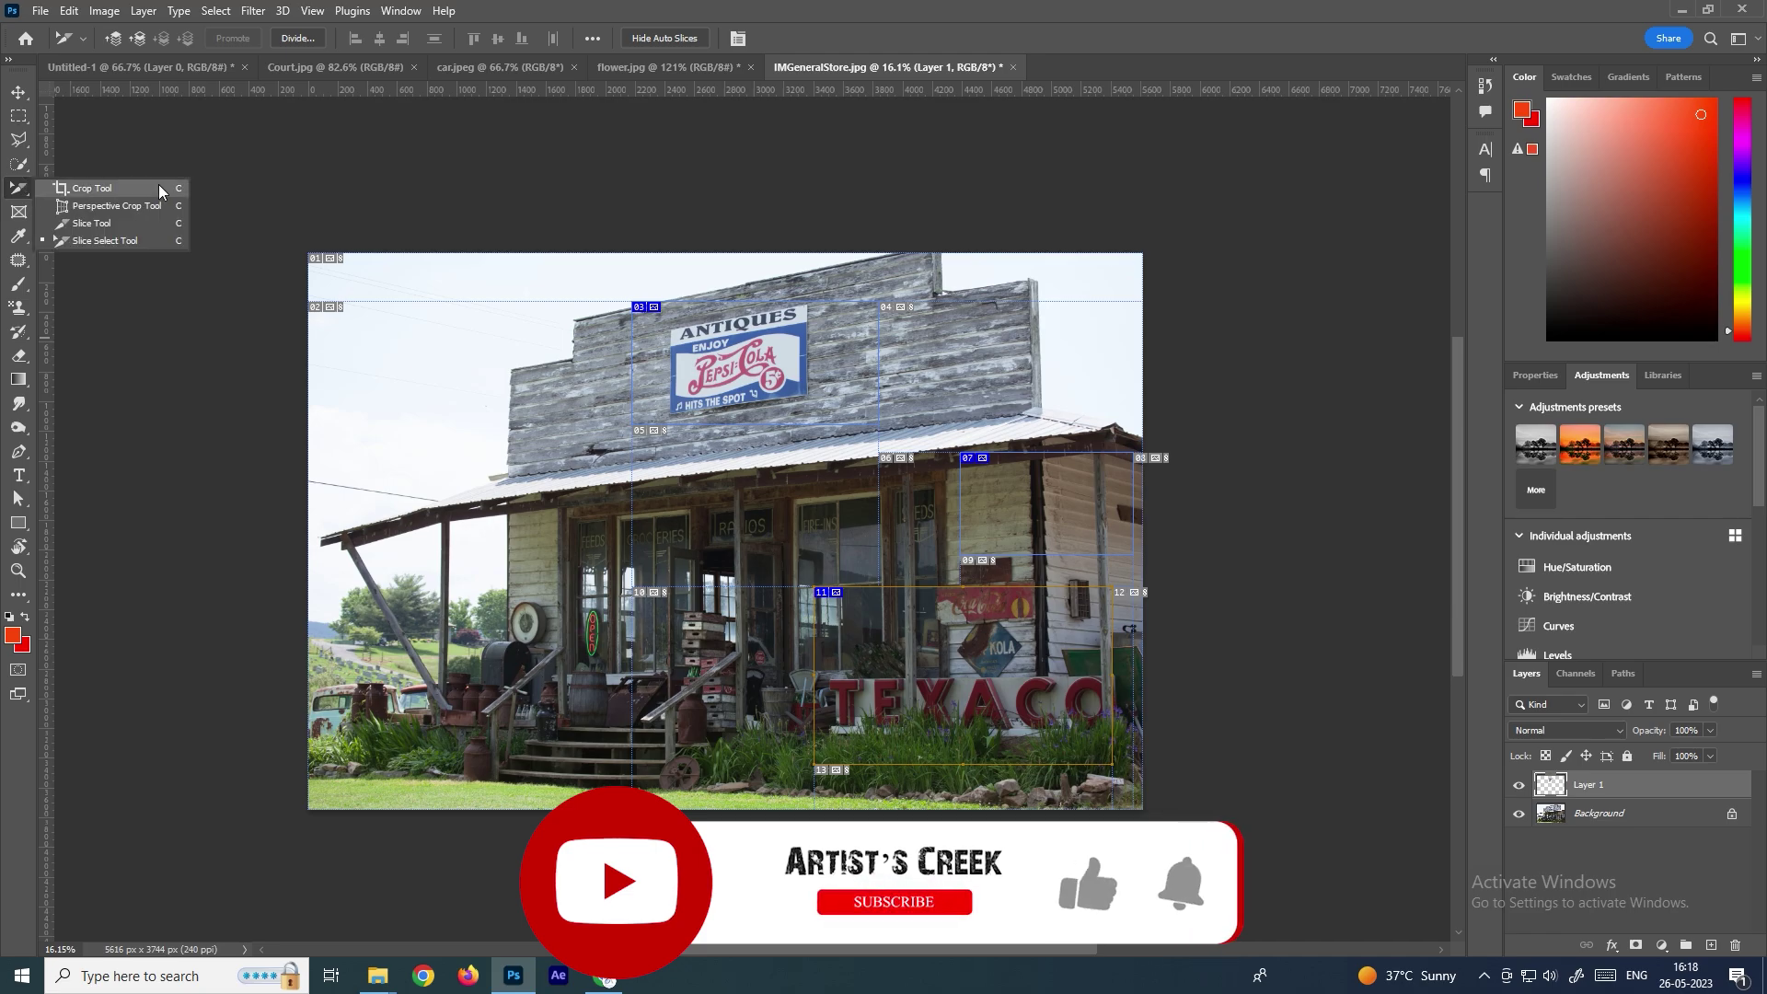
click(116, 217)
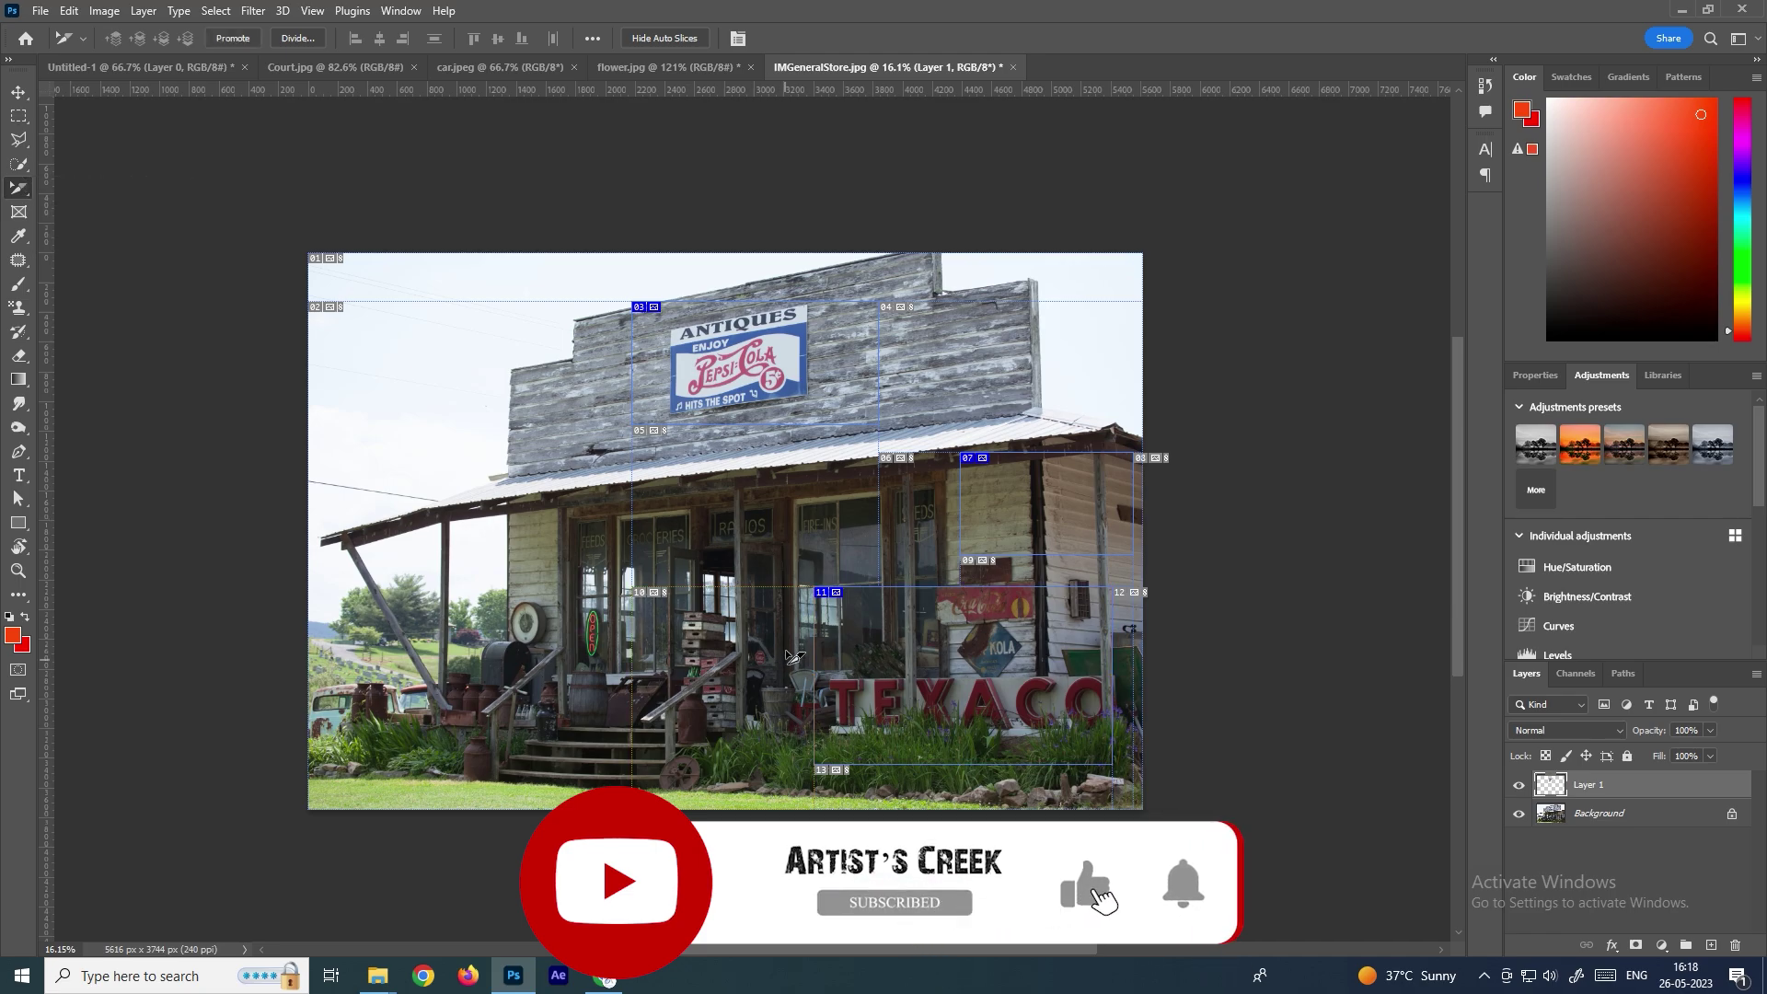